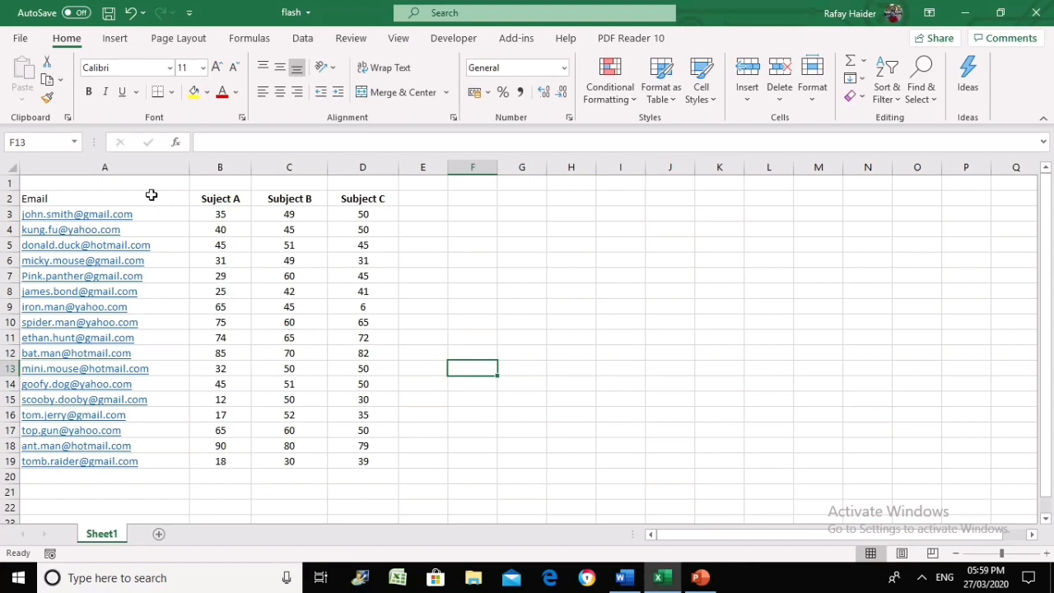
drag(155, 204, 393, 463)
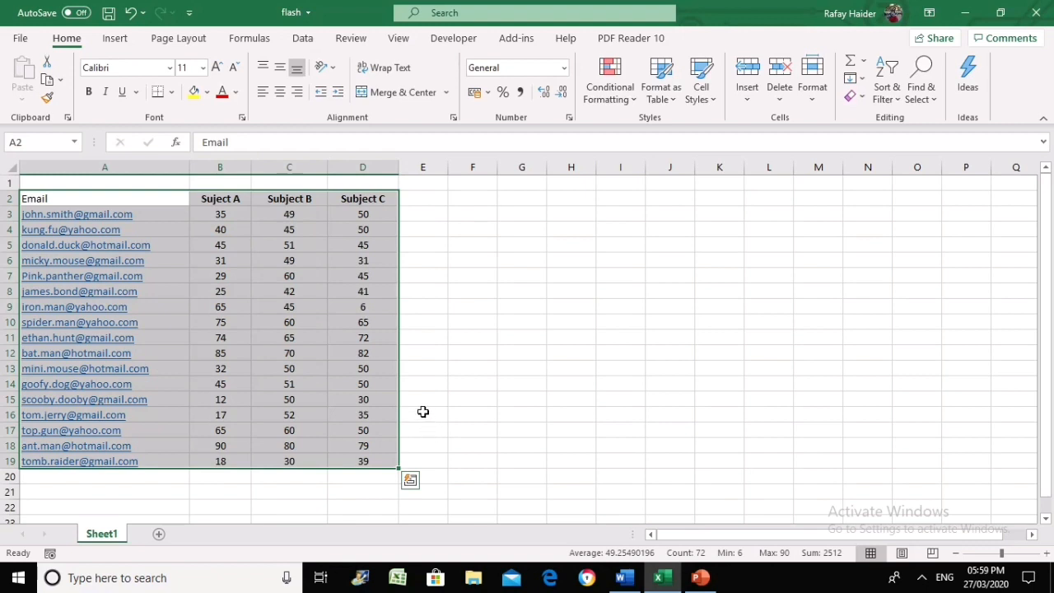
click(575, 399)
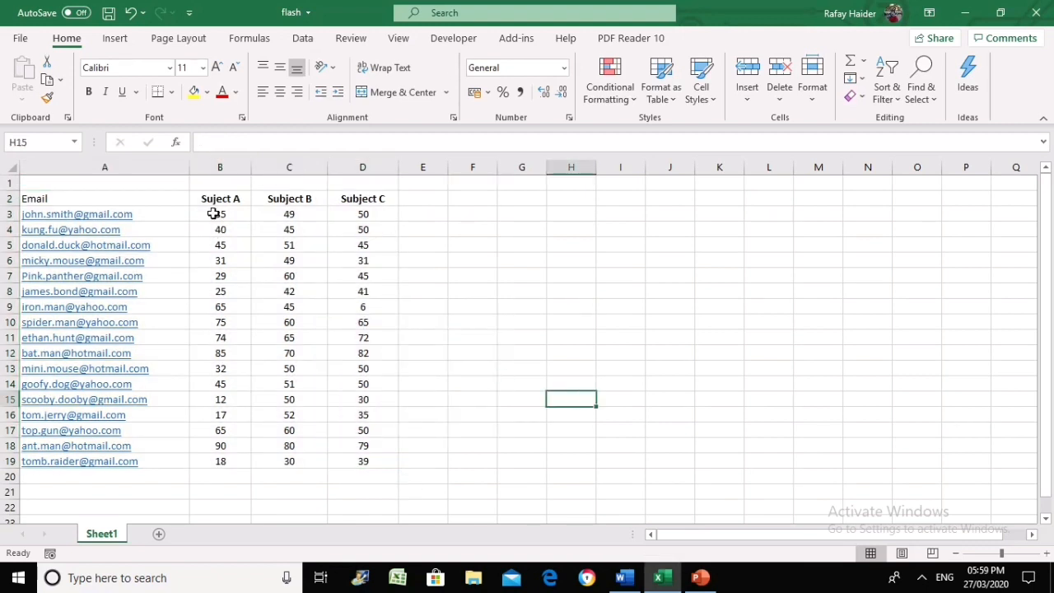
click(424, 226)
click(476, 354)
click(478, 448)
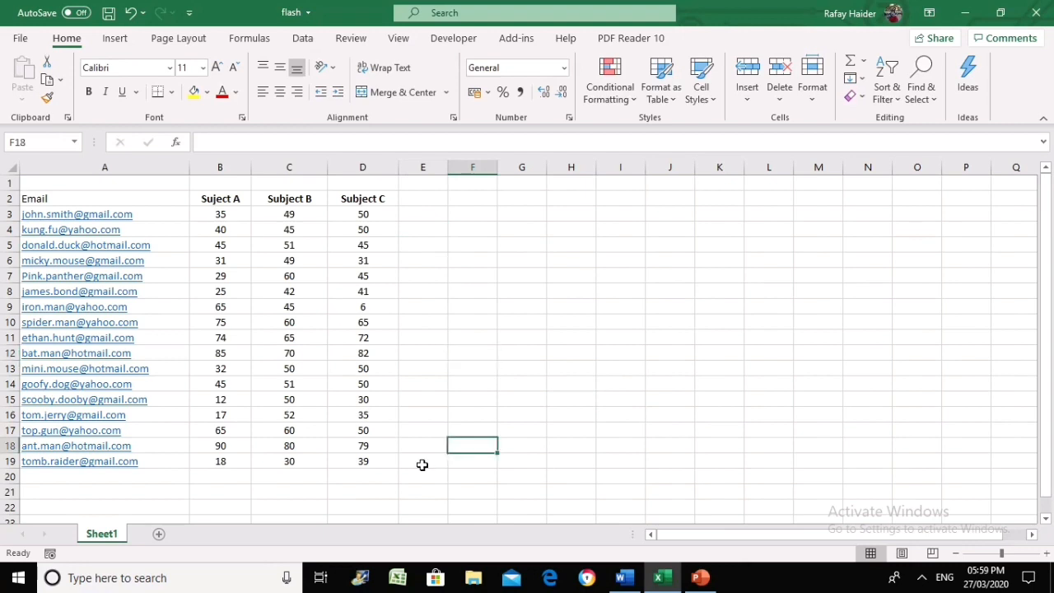
click(423, 465)
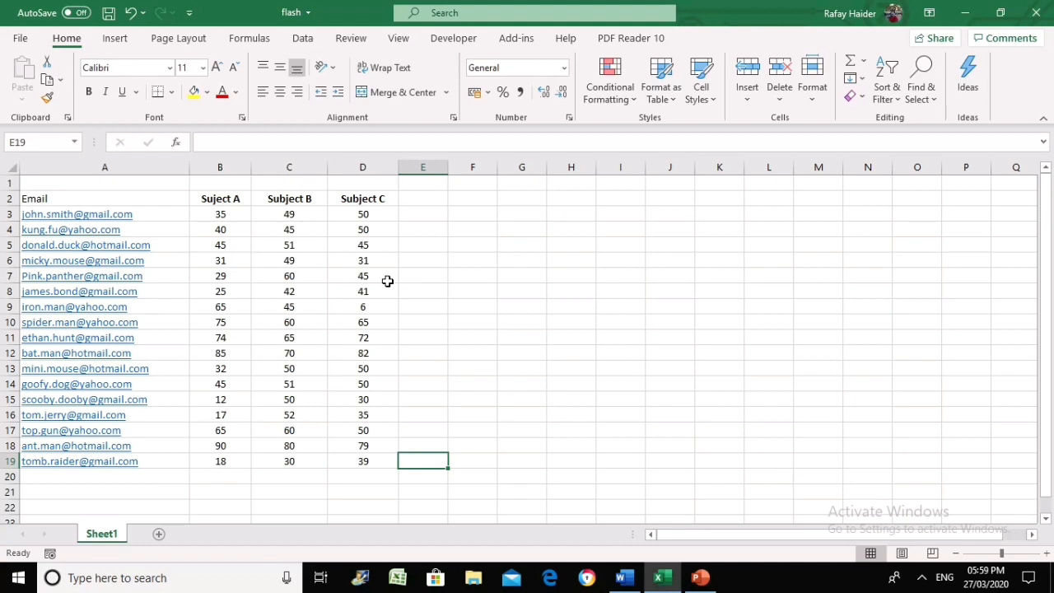
Insert a blank column before the Email column and widen it to about twice its width
click(160, 167)
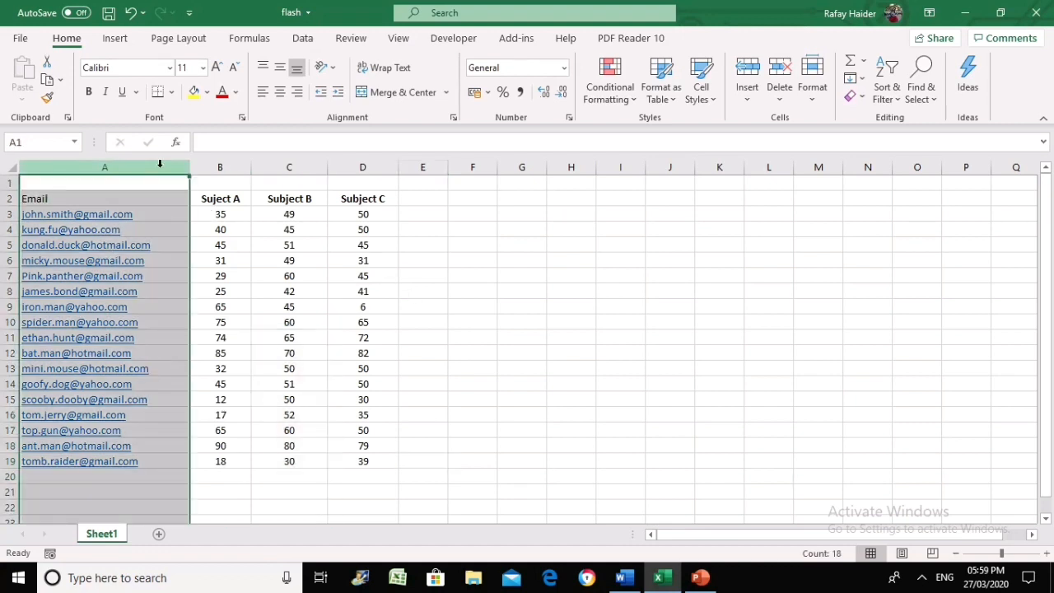
right_click(160, 167)
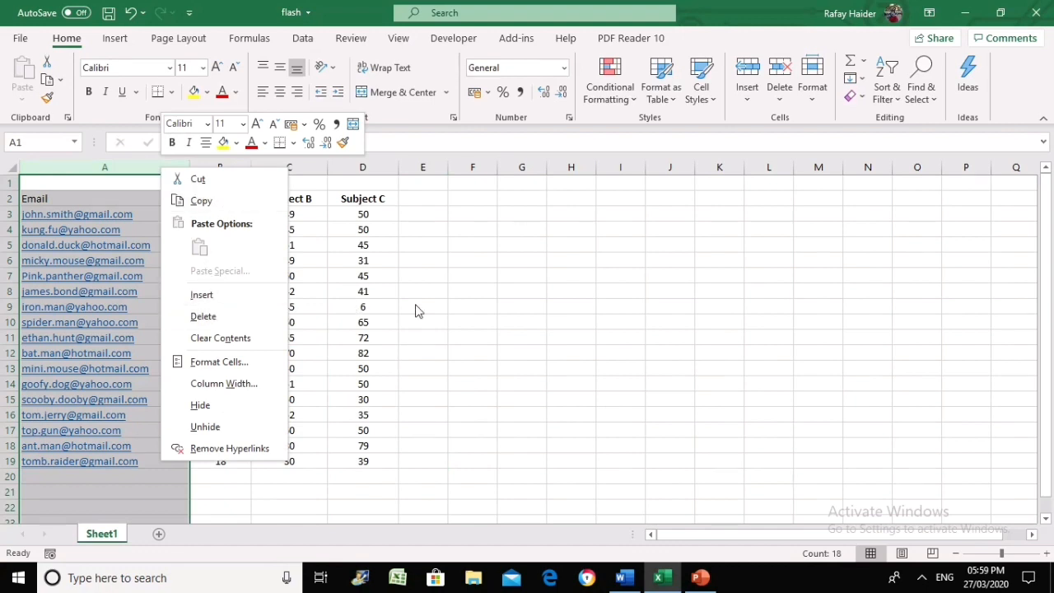
key(Escape)
right_click(149, 167)
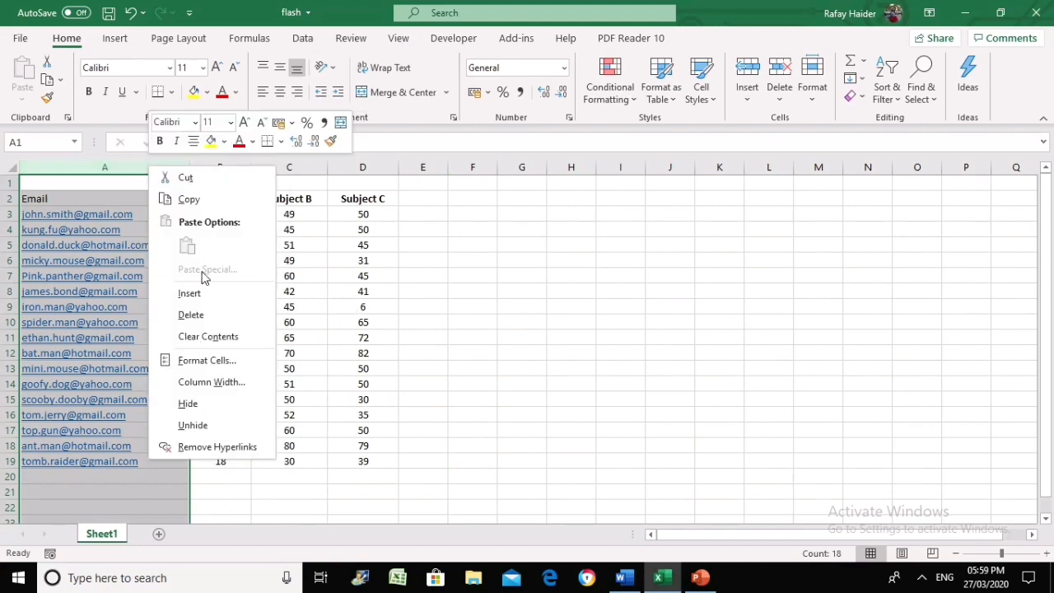
click(209, 292)
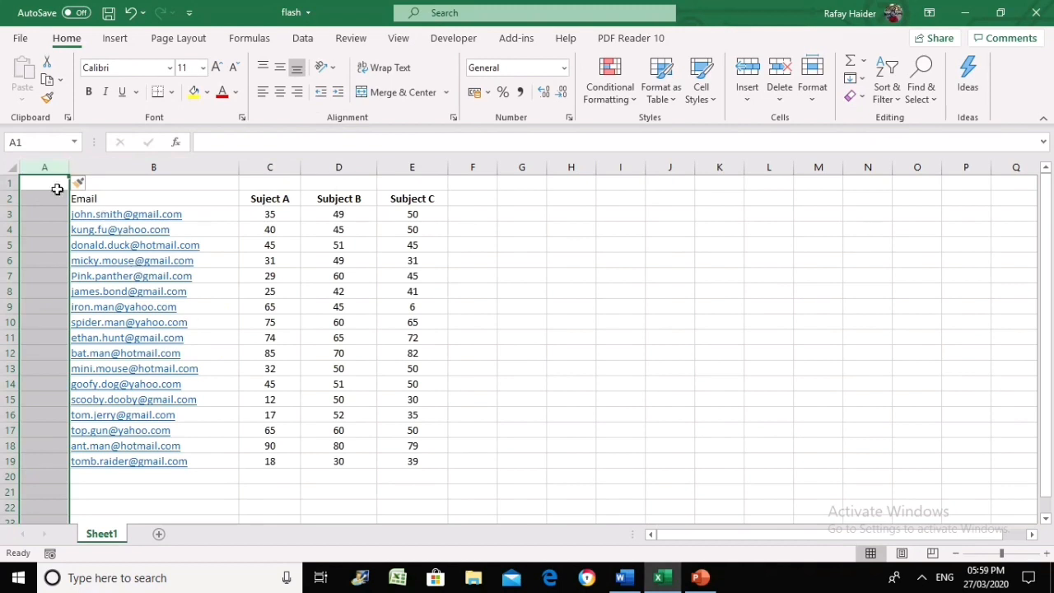
drag(69, 170, 134, 170)
Enter the serial numbers 1 and 2 in cells A3 and A4 beside the first two emails
drag(103, 201, 103, 207)
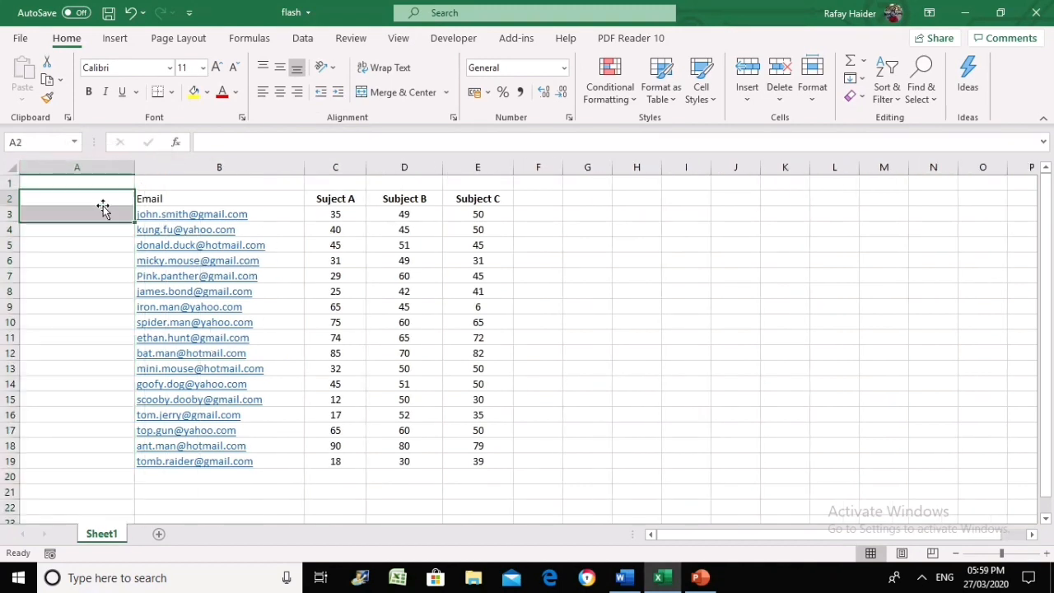
click(103, 212)
text(1)
key(Return)
text(32)
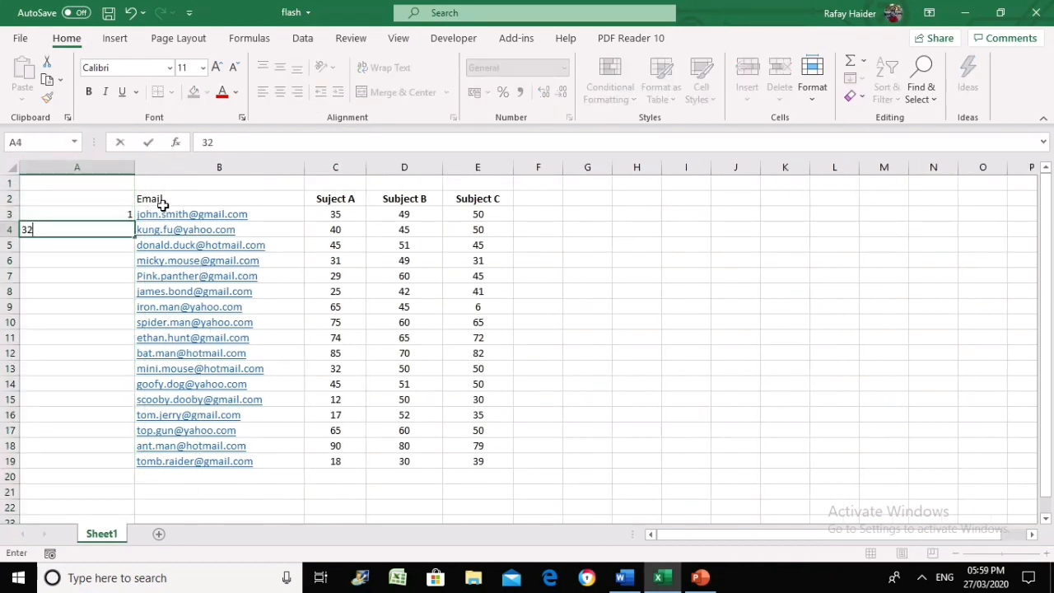
key(Return)
key(Up)
text(2)
key(Return)
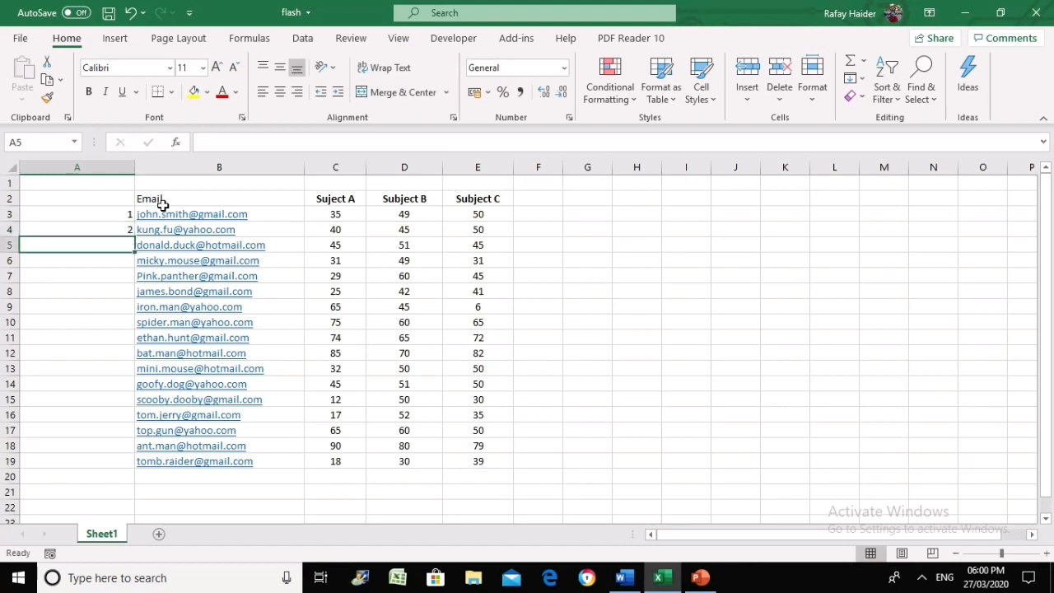
Extend the serial number series from A3:A4 down to A19 and centre the numbers
drag(110, 209, 114, 225)
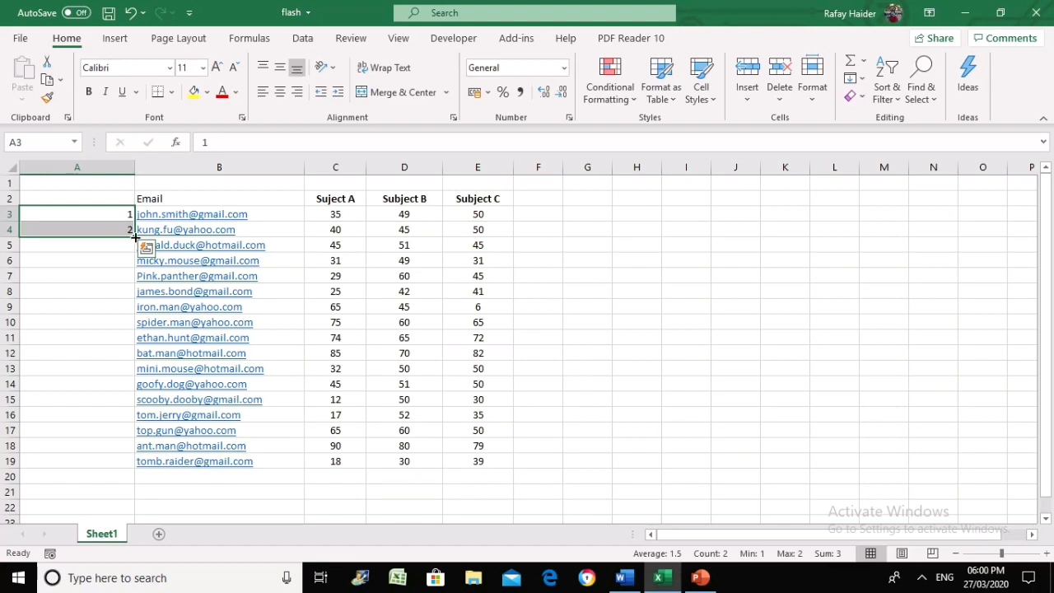
drag(135, 237, 135, 468)
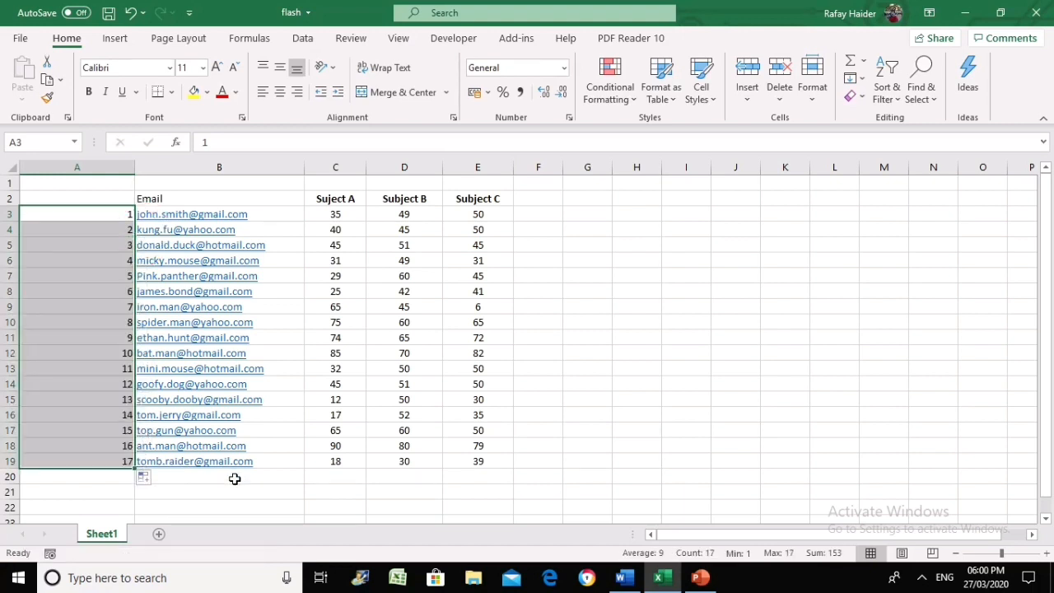
click(280, 92)
Enter the header "S.No." in cell A2 above the serial numbers
click(96, 198)
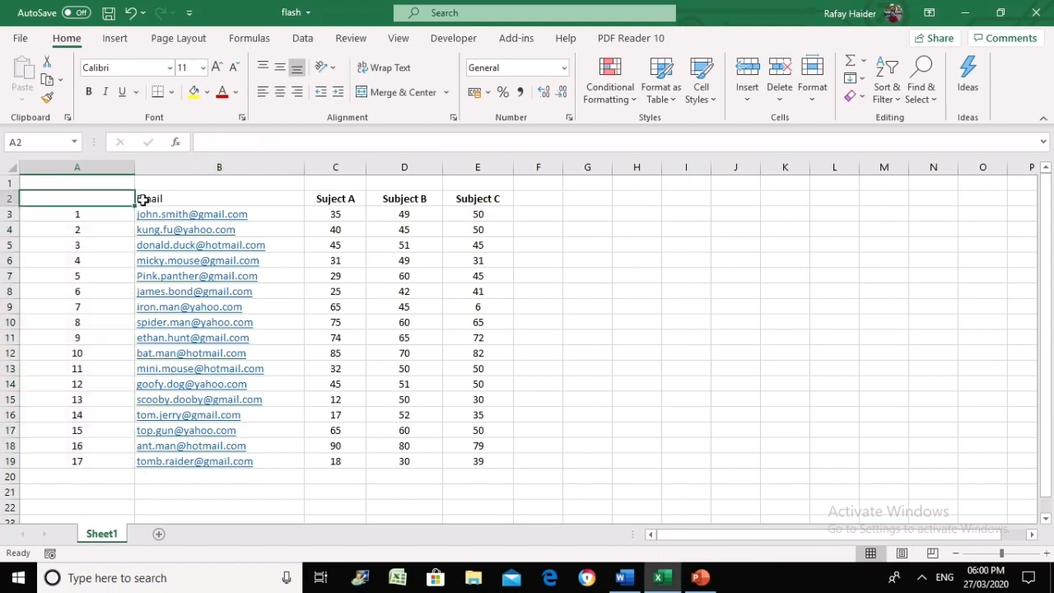
text(S.No.)
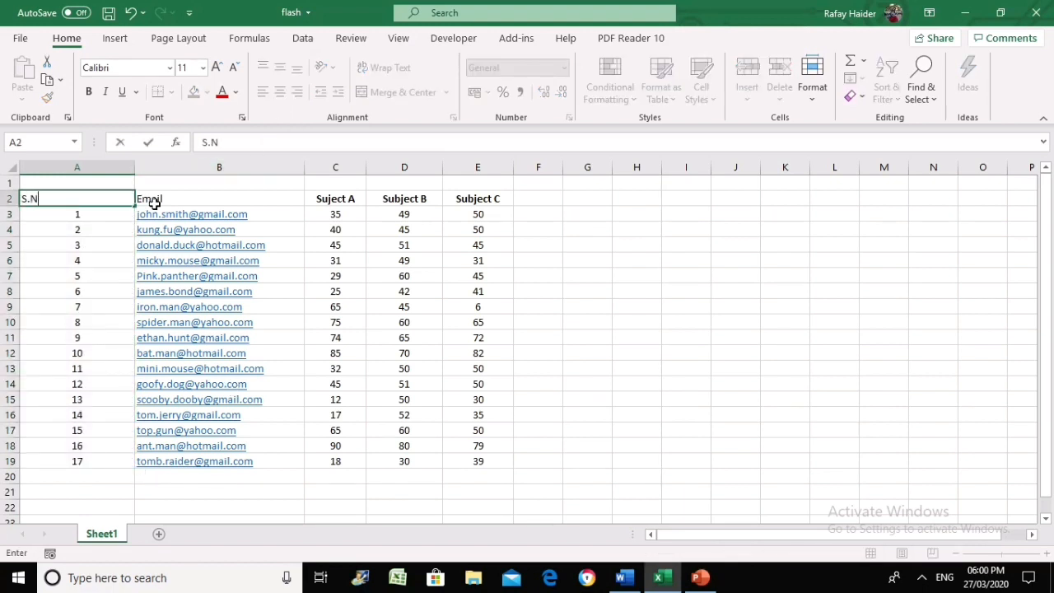
key(Tab)
key(Tab)
click(357, 276)
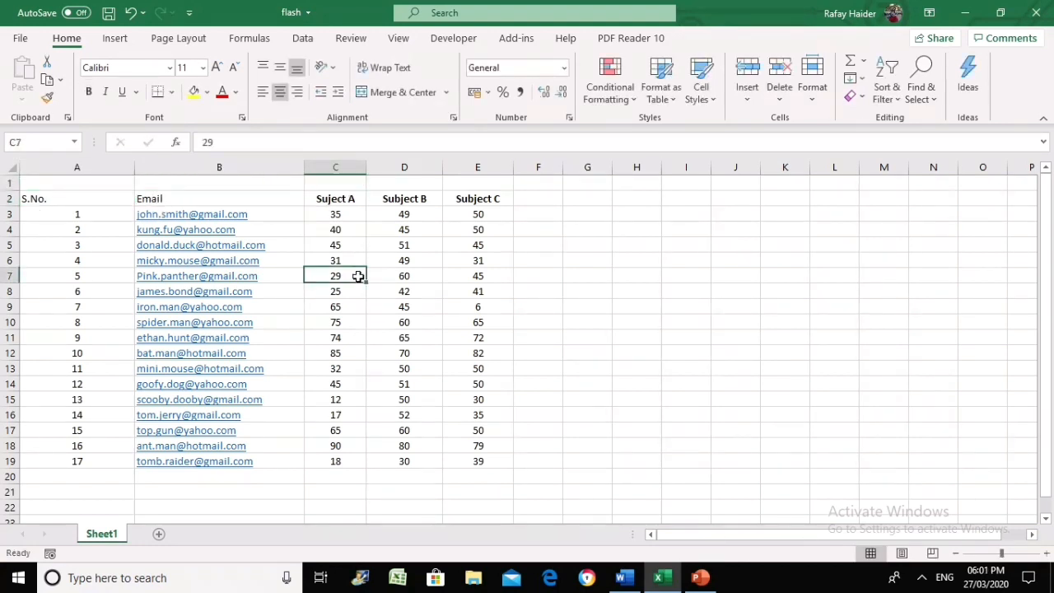
click(98, 200)
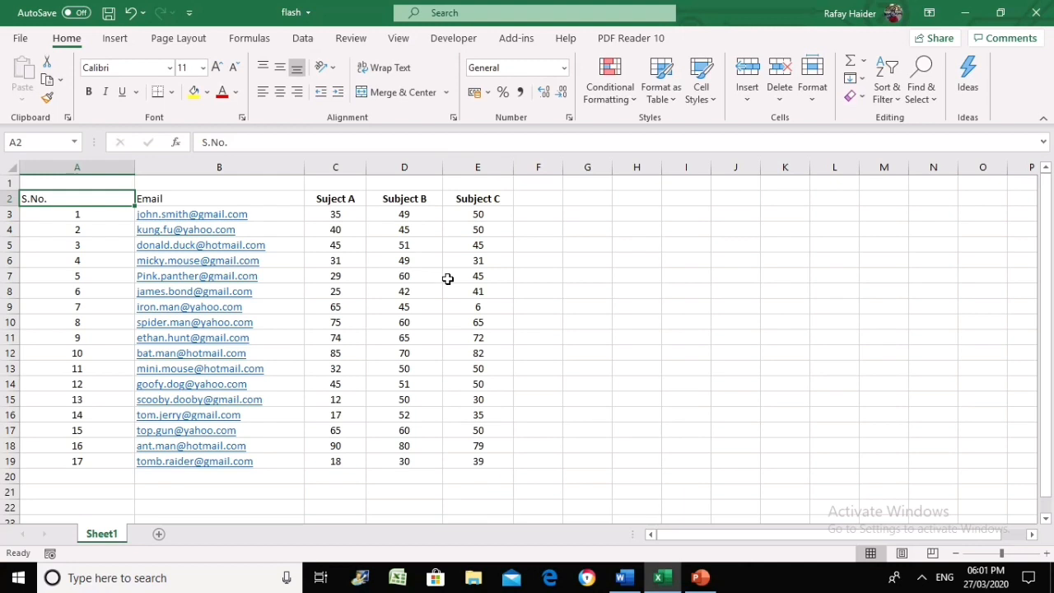
Insert two blank columns between the Email column and the Suject A column
drag(287, 214, 290, 462)
click(341, 168)
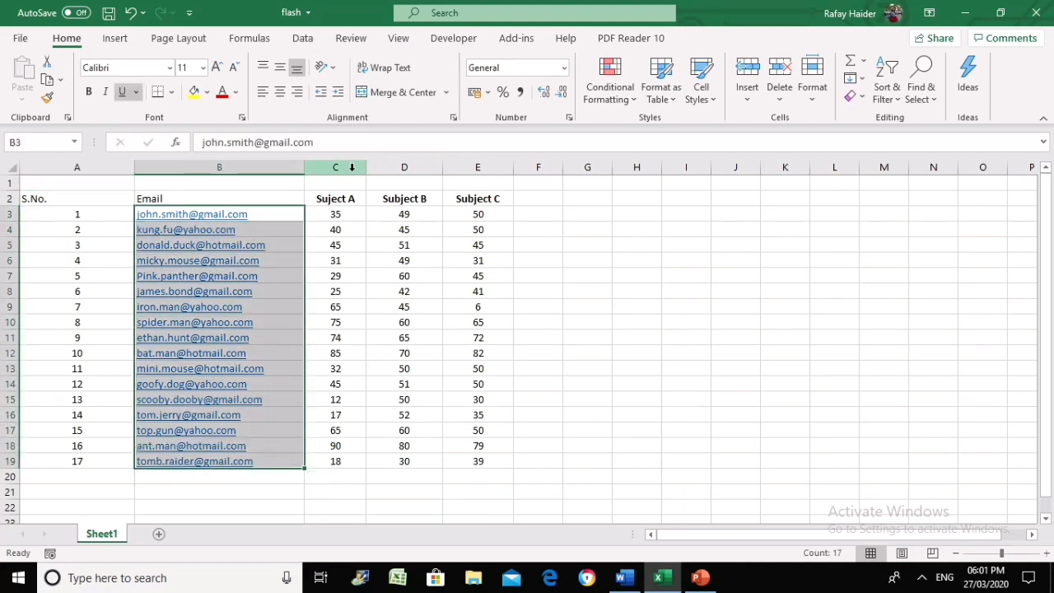
drag(365, 170, 398, 169)
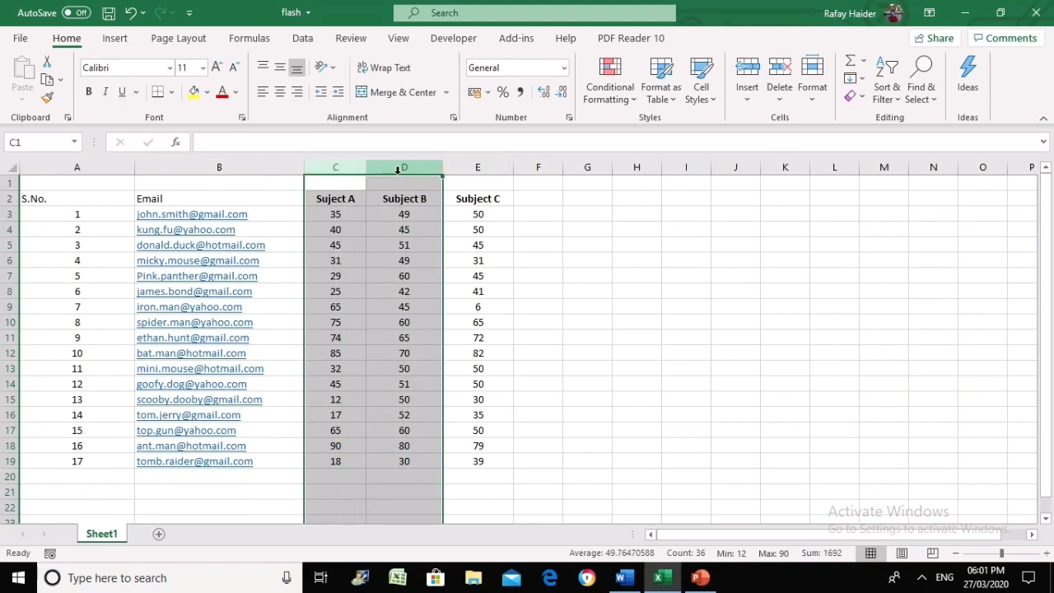
right_click(398, 169)
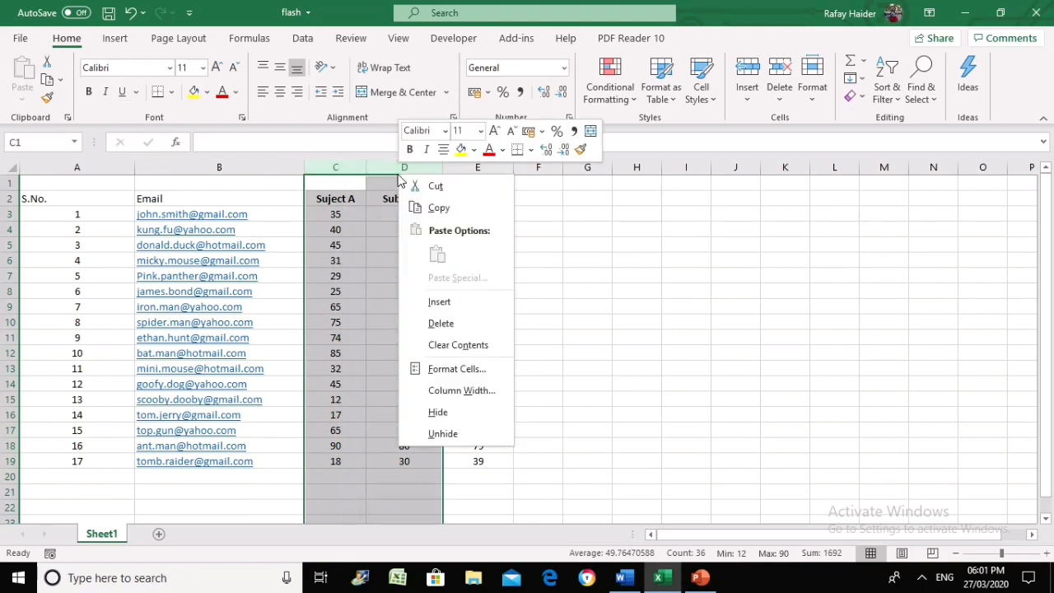
click(440, 300)
Enter the headers "First Name" in C2 and "Last Name" in D2
click(392, 201)
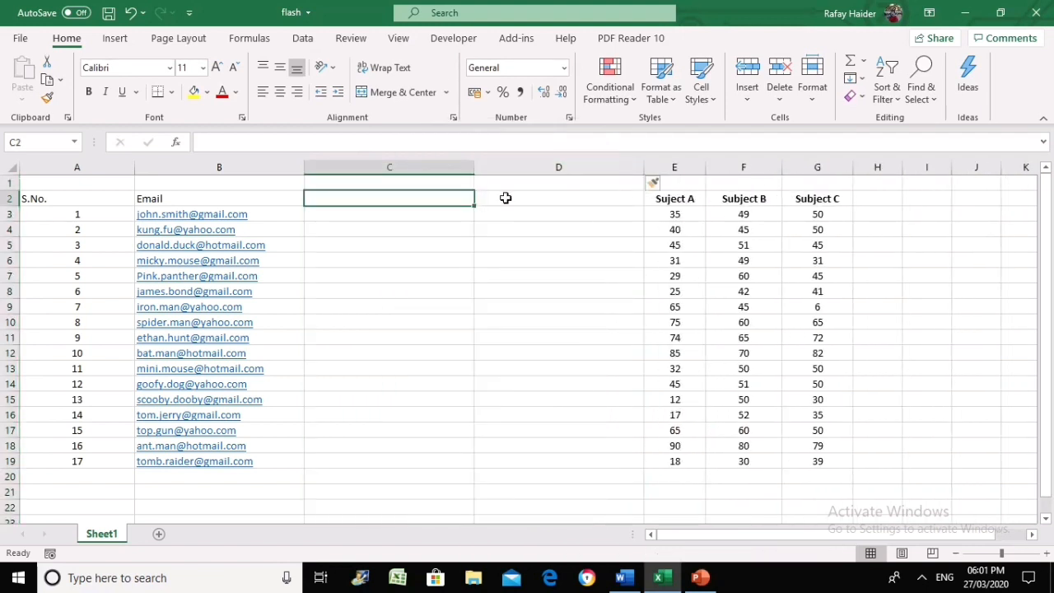
text(First Name)
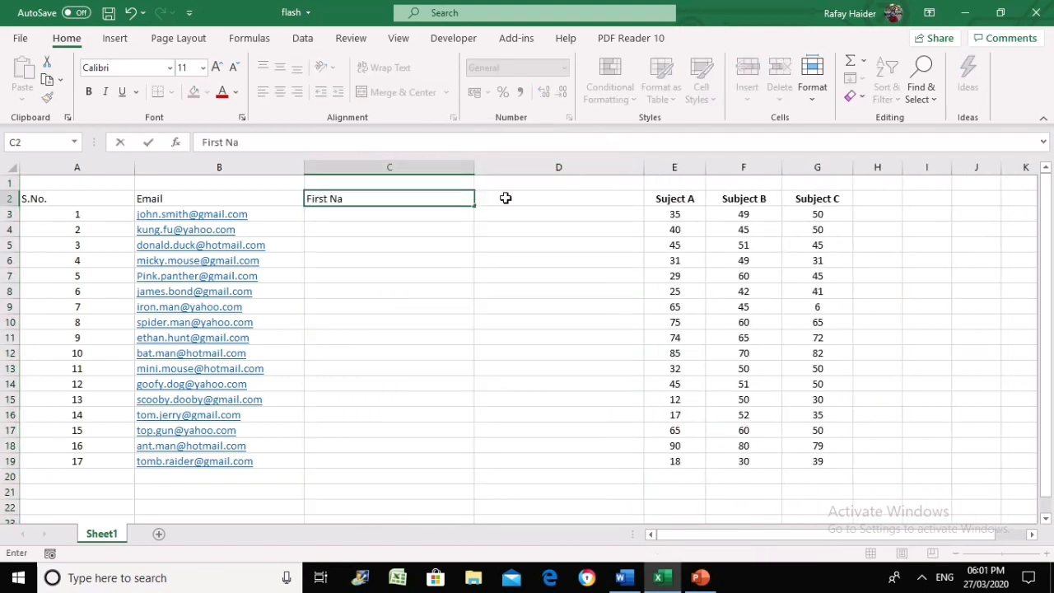
key(BackSpace)
text(e)
click(506, 198)
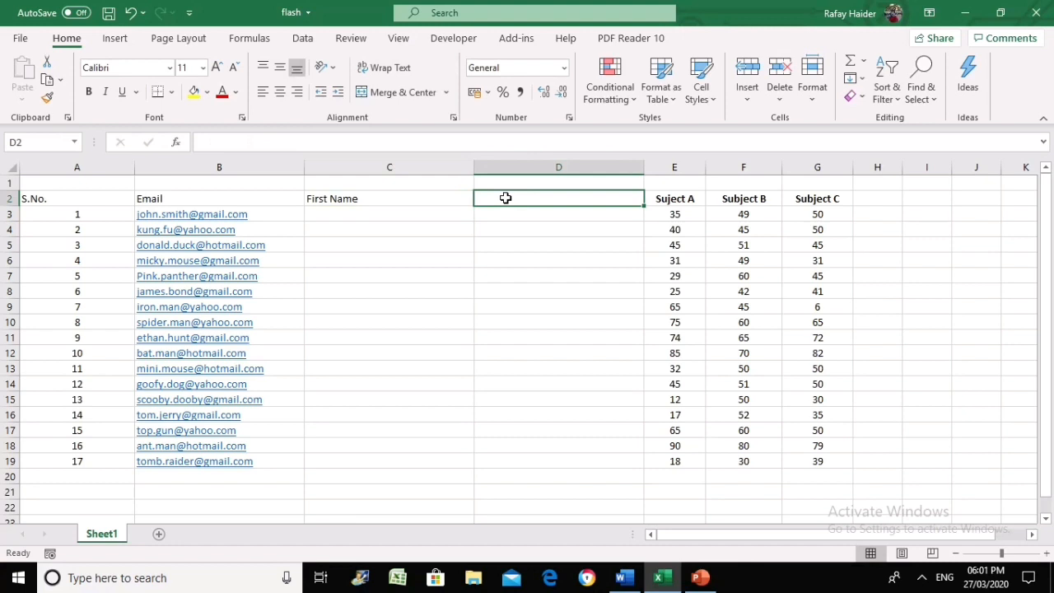
text(Last N)
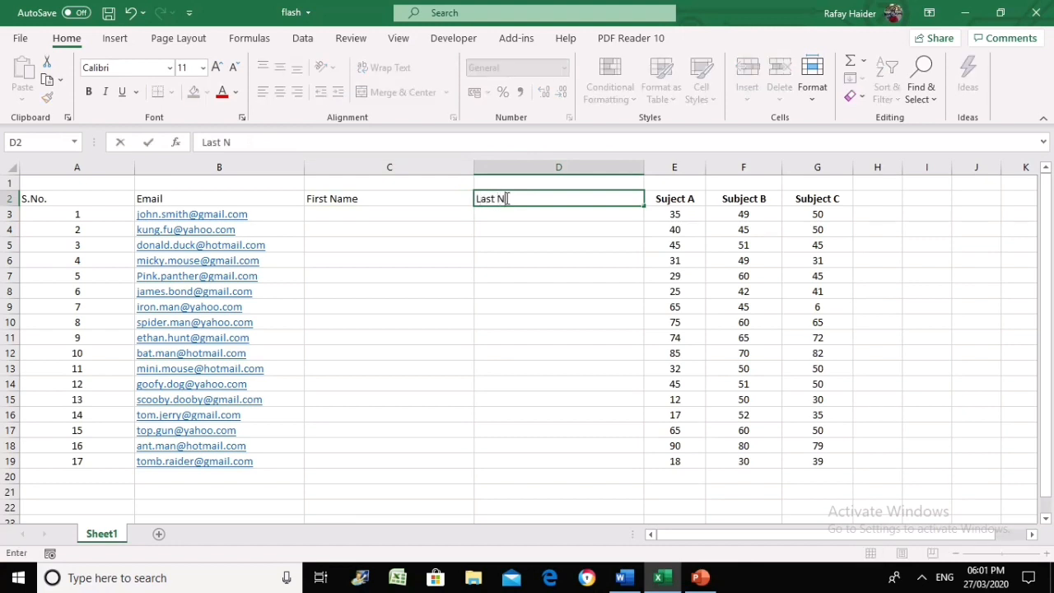
text(ame)
key(Return)
Enter the first names from the first two emails in C3 and C4, accepting the Flash Fill suggestions down to C19
key(Left)
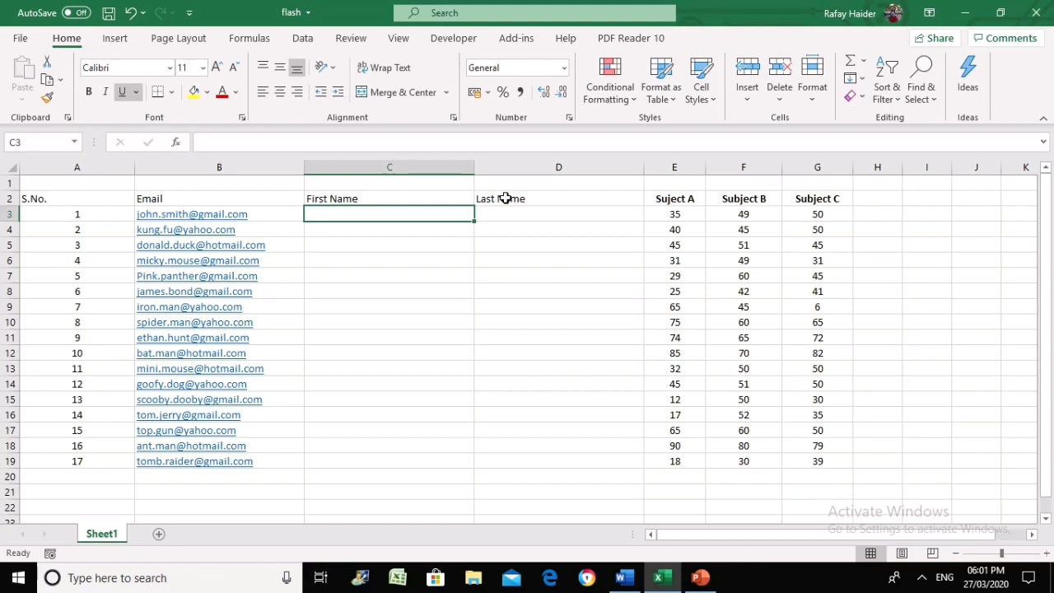
text(j)
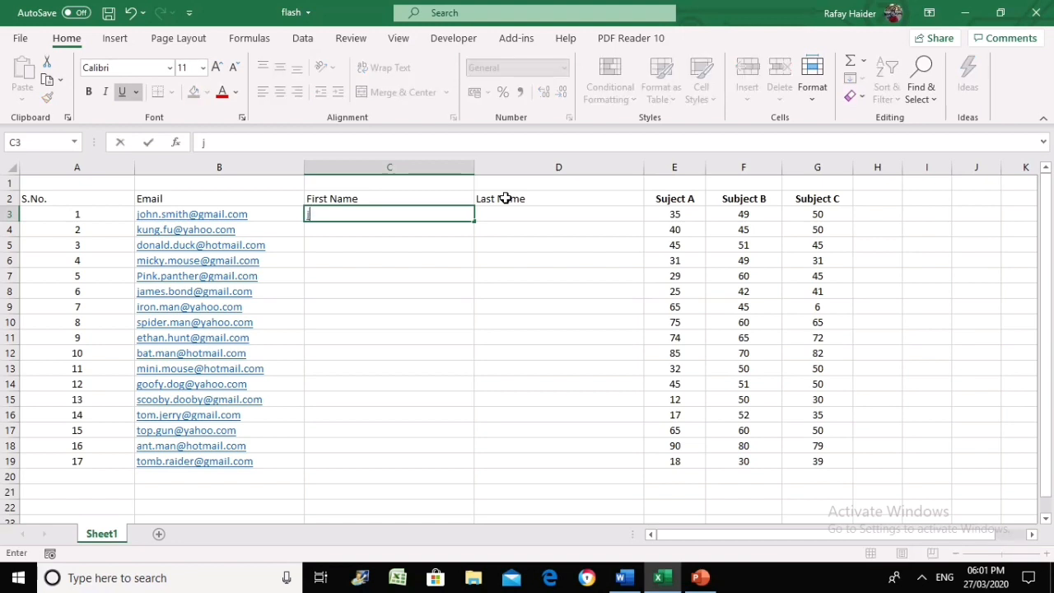
text(ohn)
key(Return)
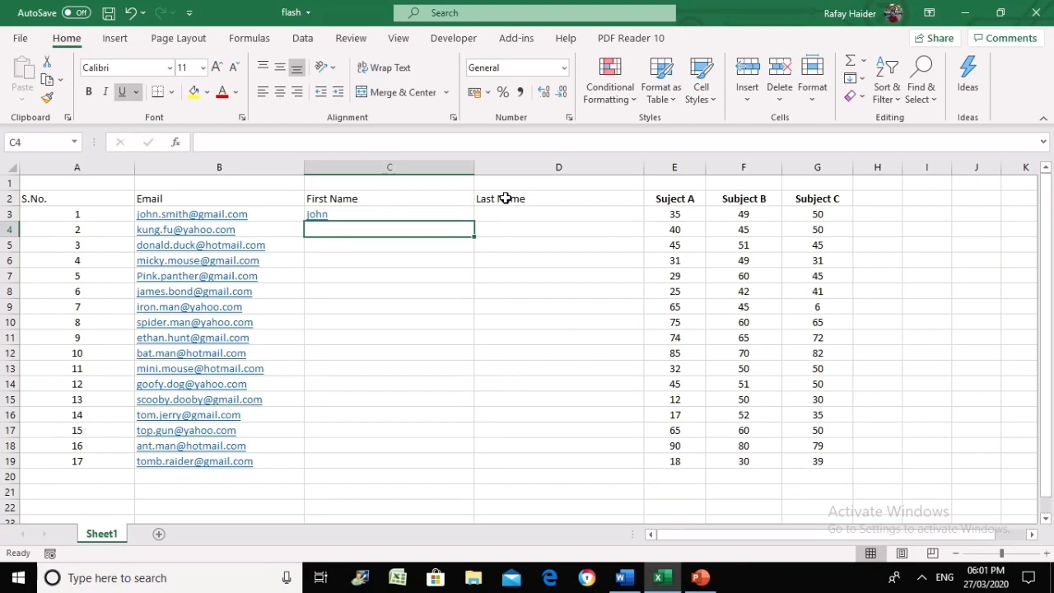
text(kung)
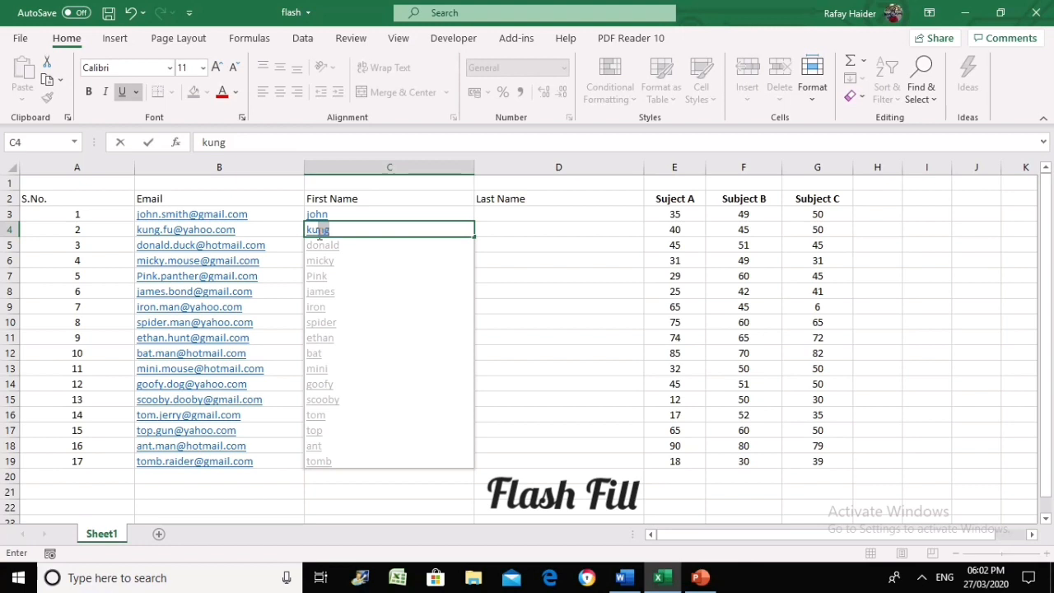
key(Return)
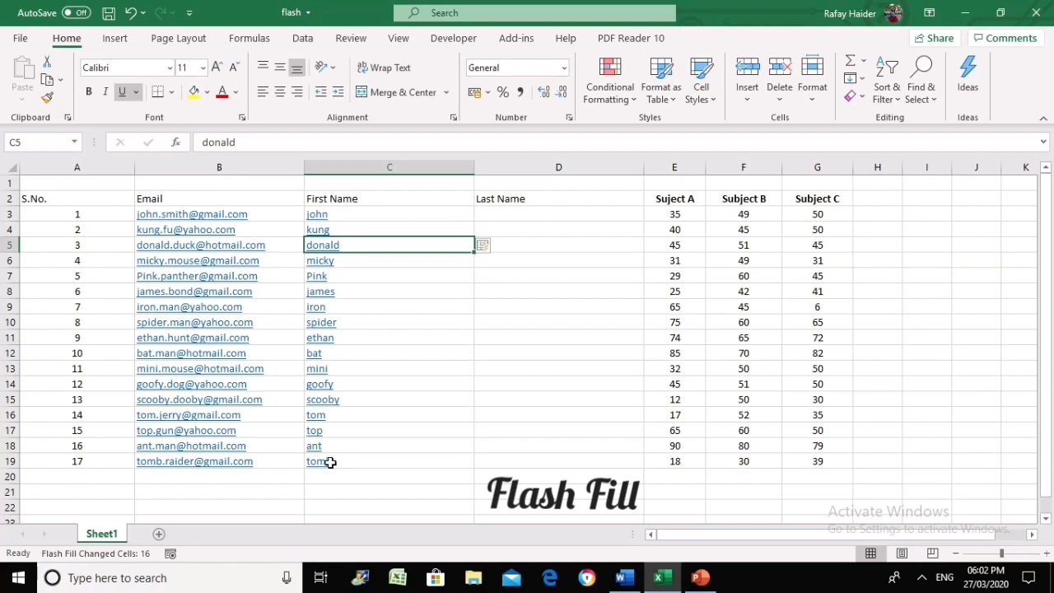
Enter the last names from the first two emails in D3 and D4, accepting the Flash Fill suggestions down to D19
click(496, 219)
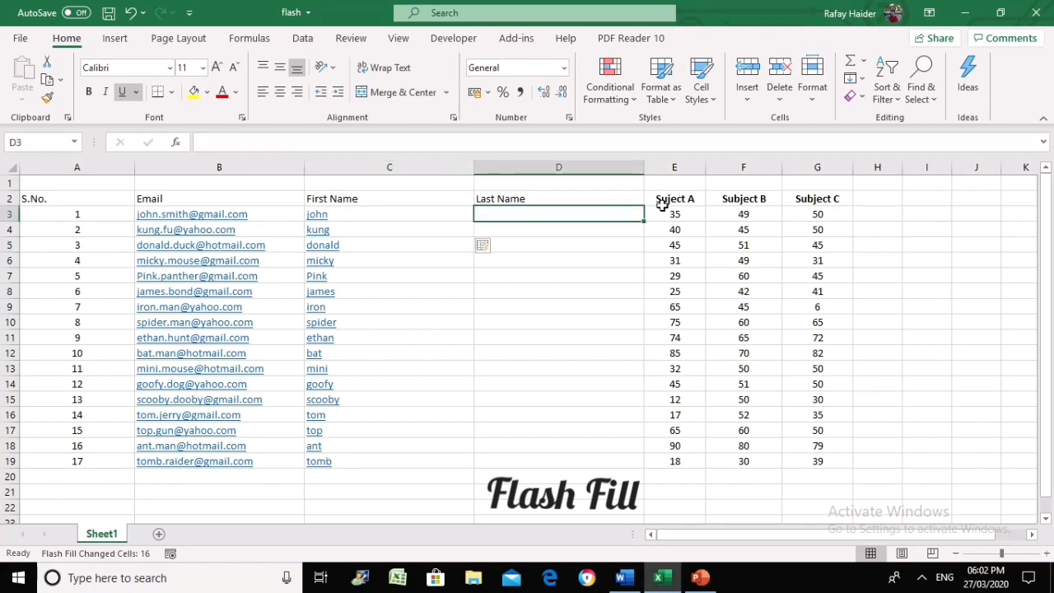
text(smith)
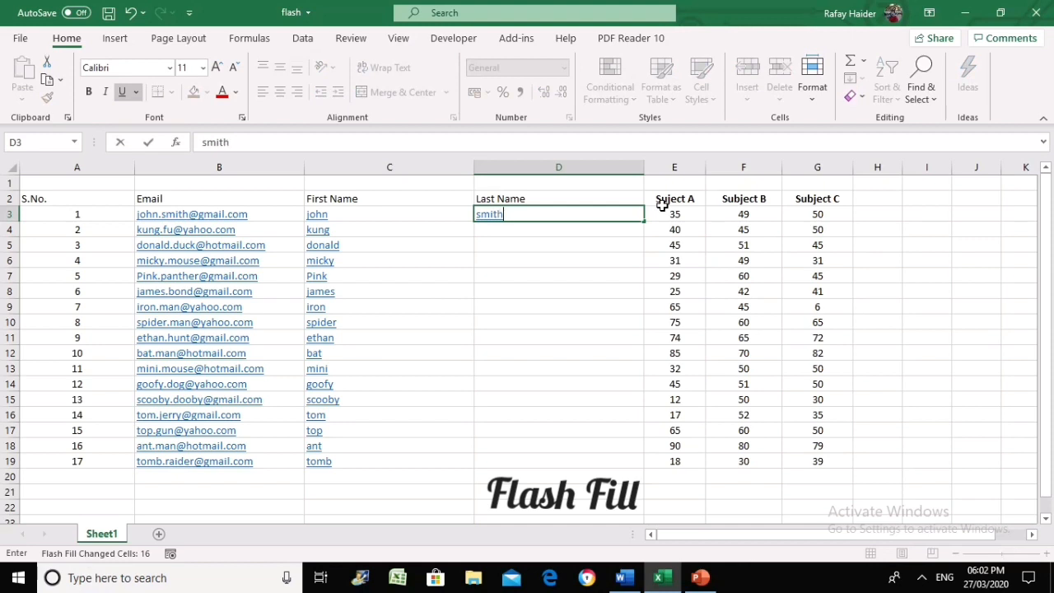
key(Return)
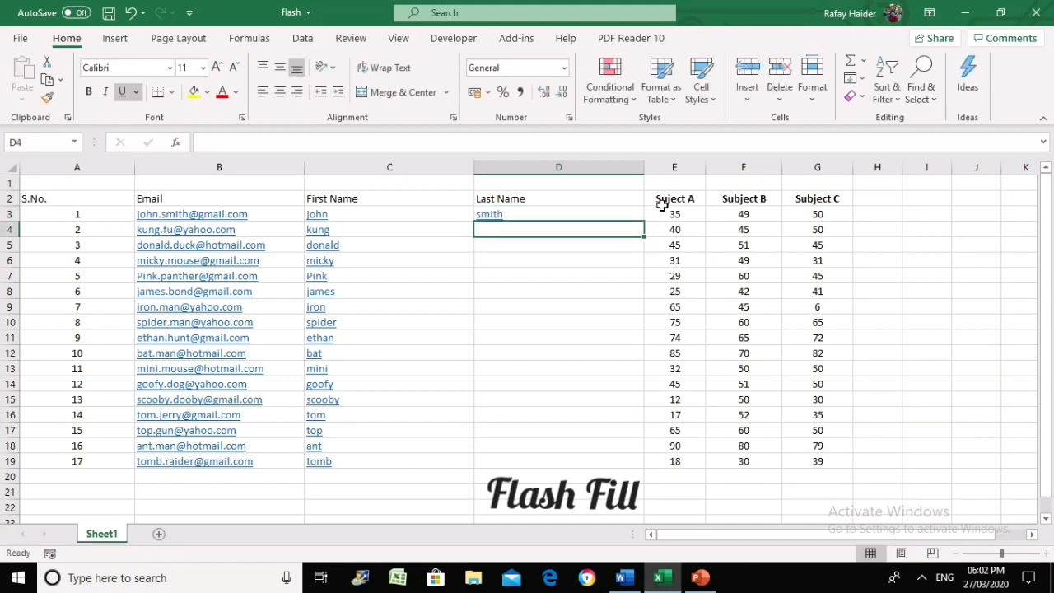
text(fu)
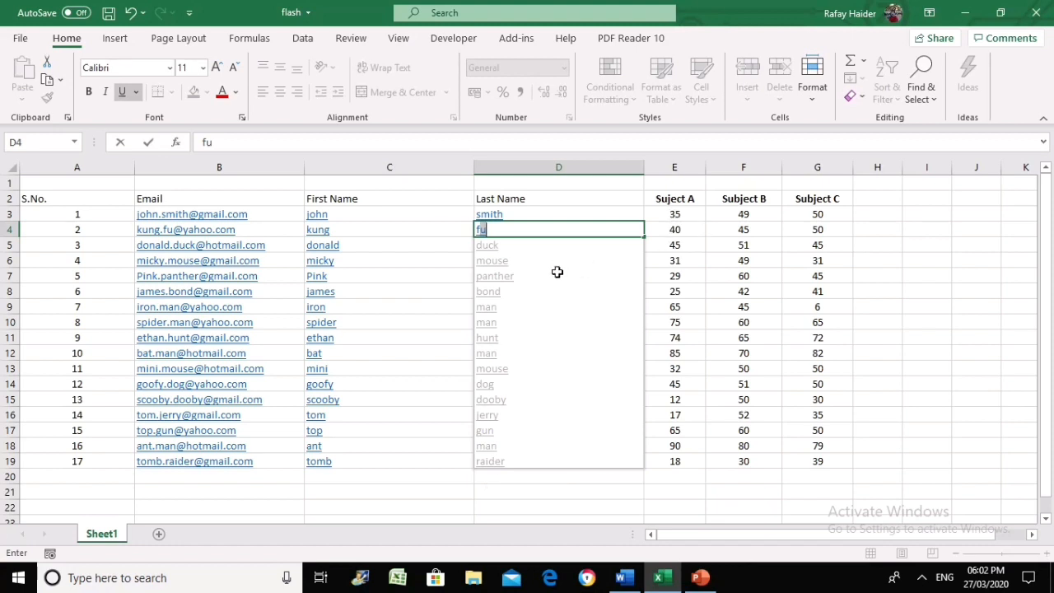
key(Return)
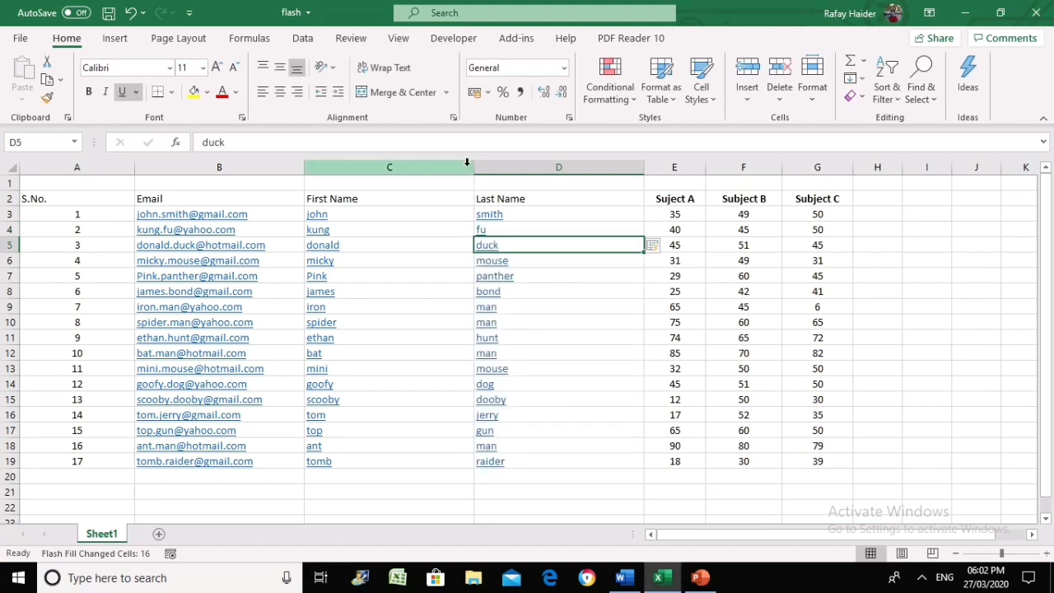
Narrow the First Name and Last Name columns to fit closer to their contents
drag(475, 165, 390, 170)
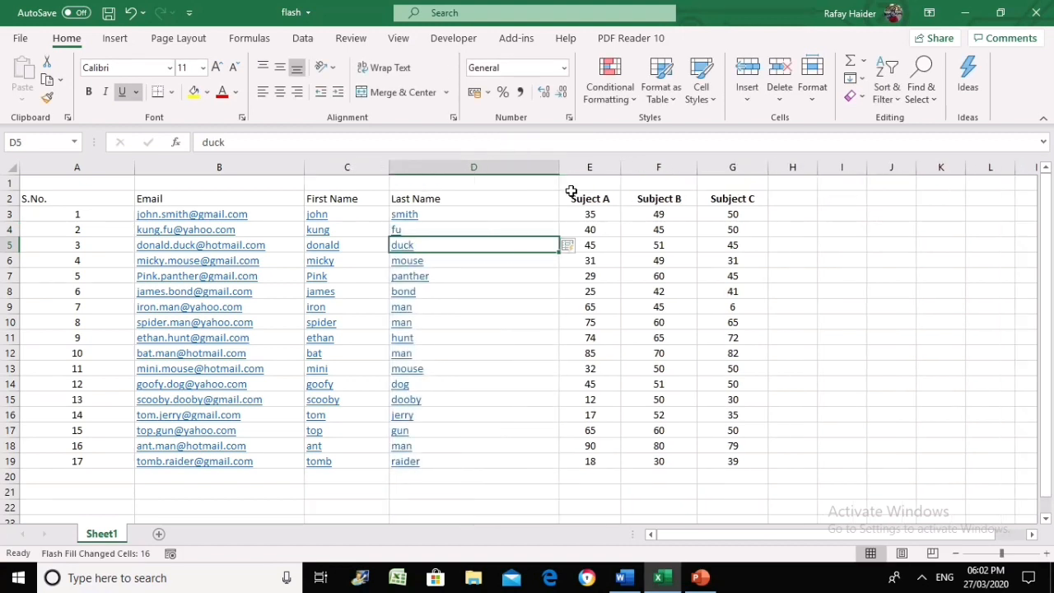
drag(560, 168, 480, 170)
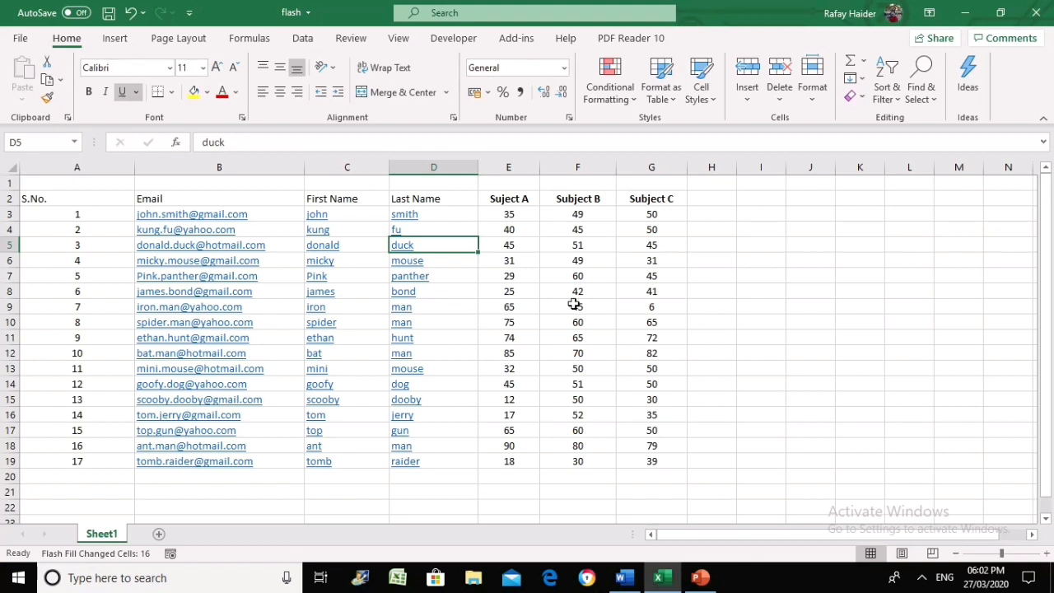
click(669, 305)
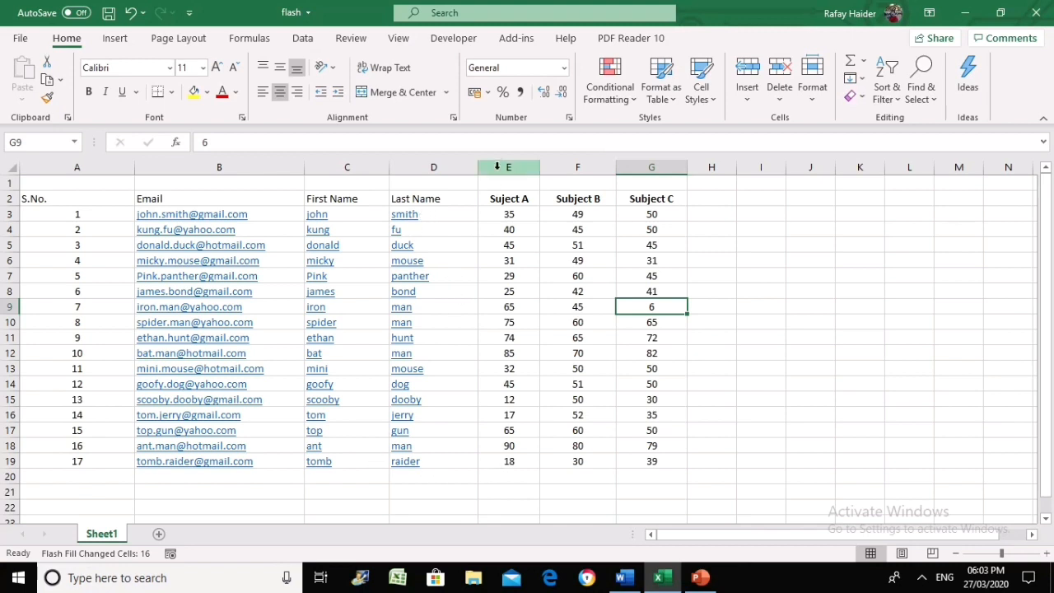
Insert two blank columns between the Last Name column and the Suject A column
drag(499, 167, 577, 167)
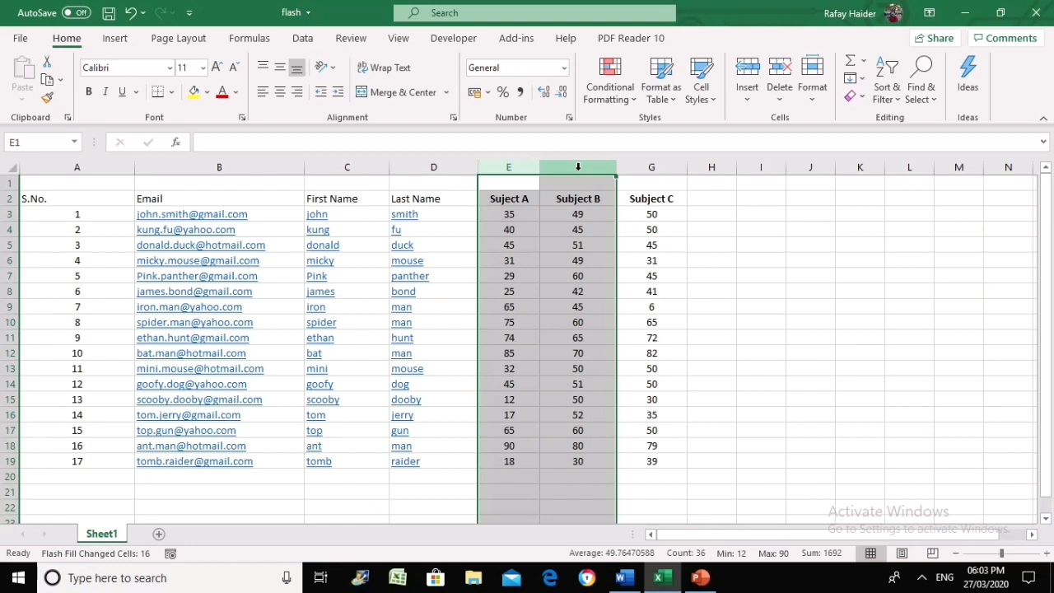
right_click(578, 167)
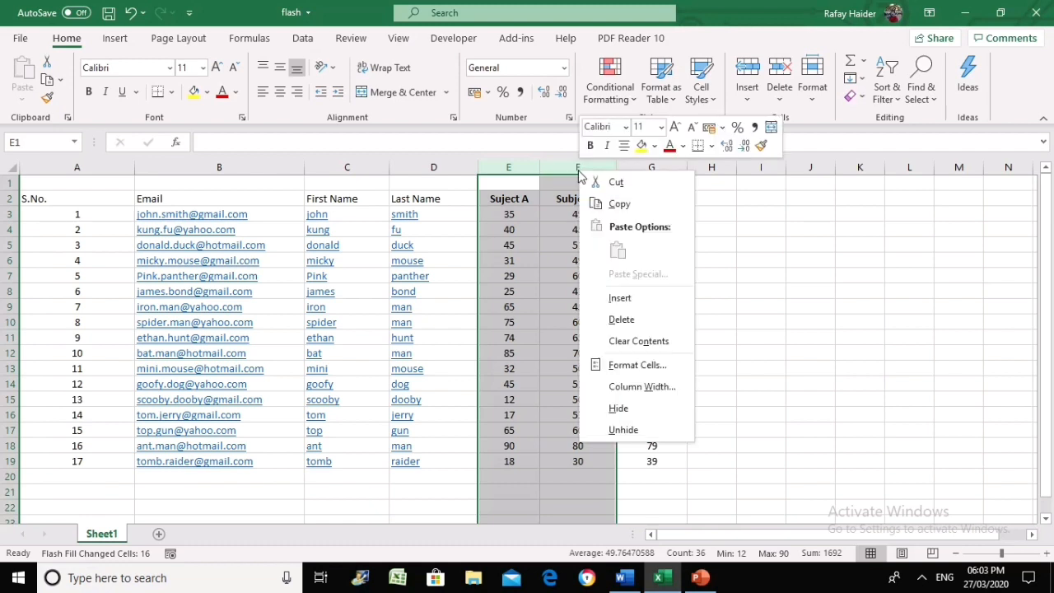
click(606, 300)
click(604, 304)
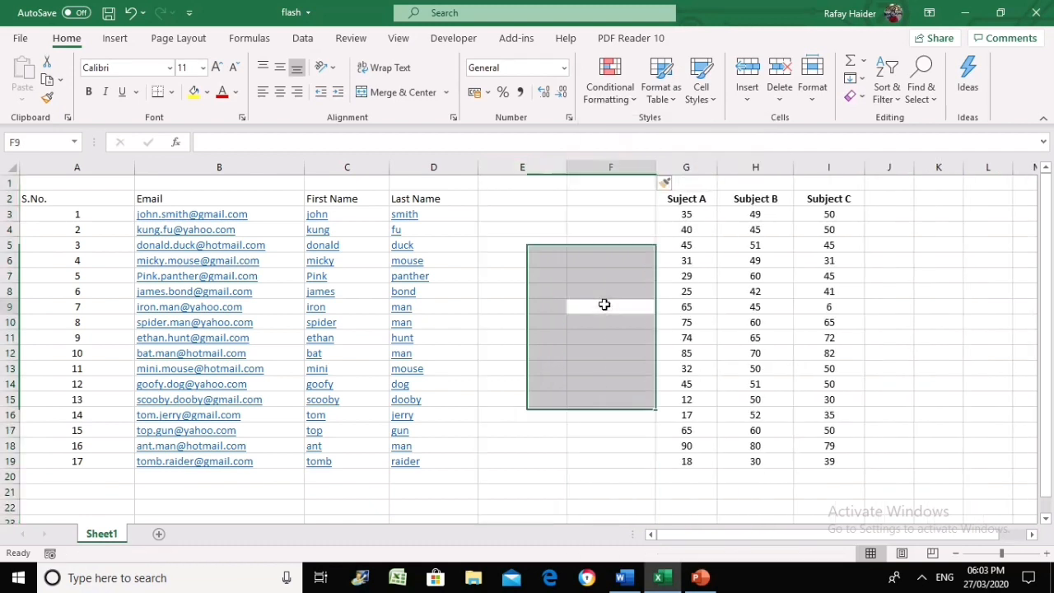
Enter the formula =PROPER(C3) in E3 to capitalize the first student's first name
click(501, 216)
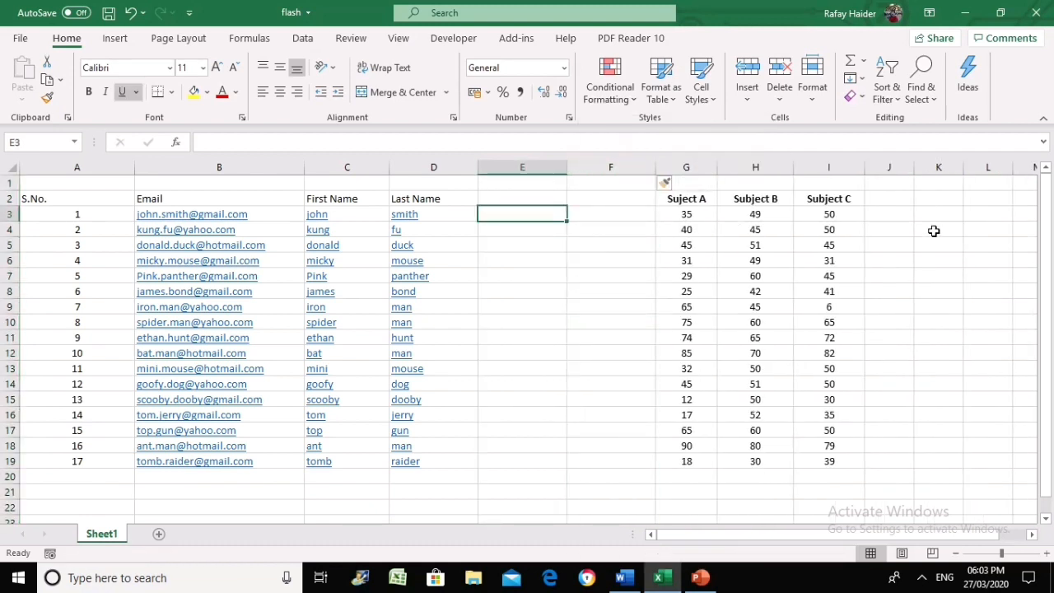
text(=proper)
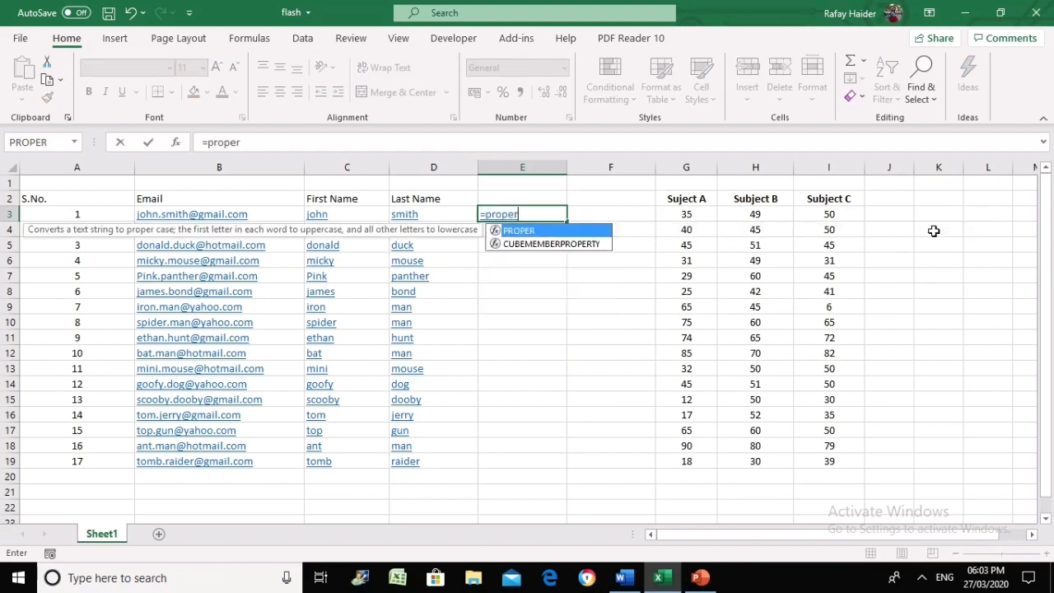
text(()
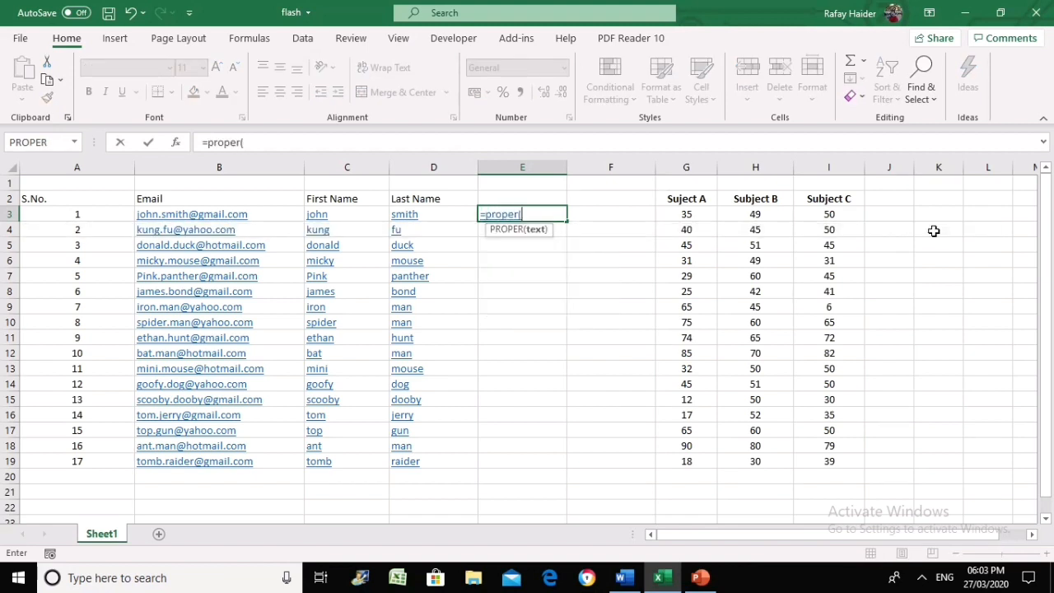
click(343, 213)
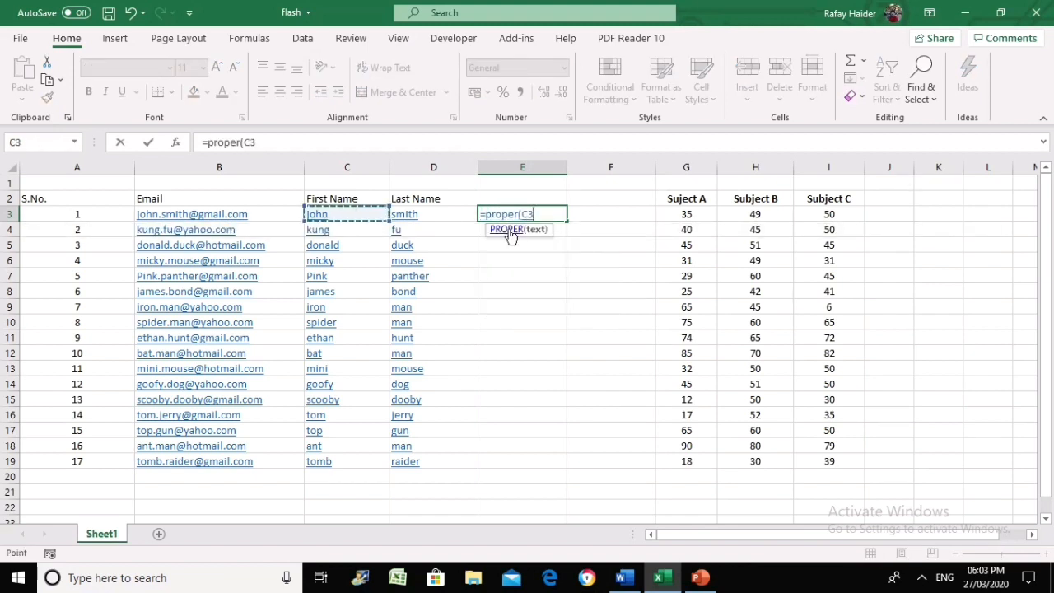
text())
key(Return)
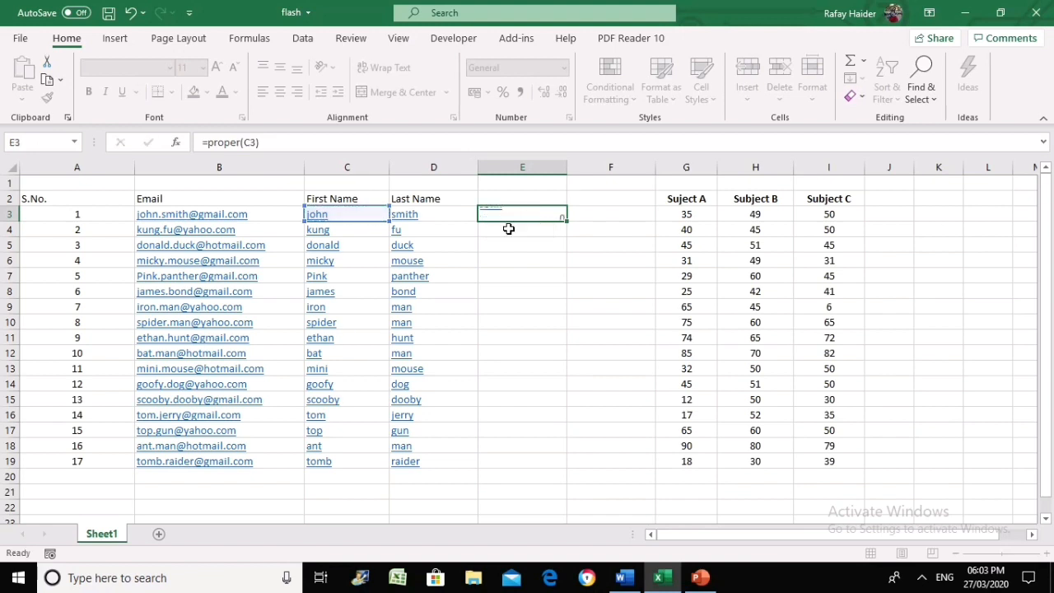
key(Up)
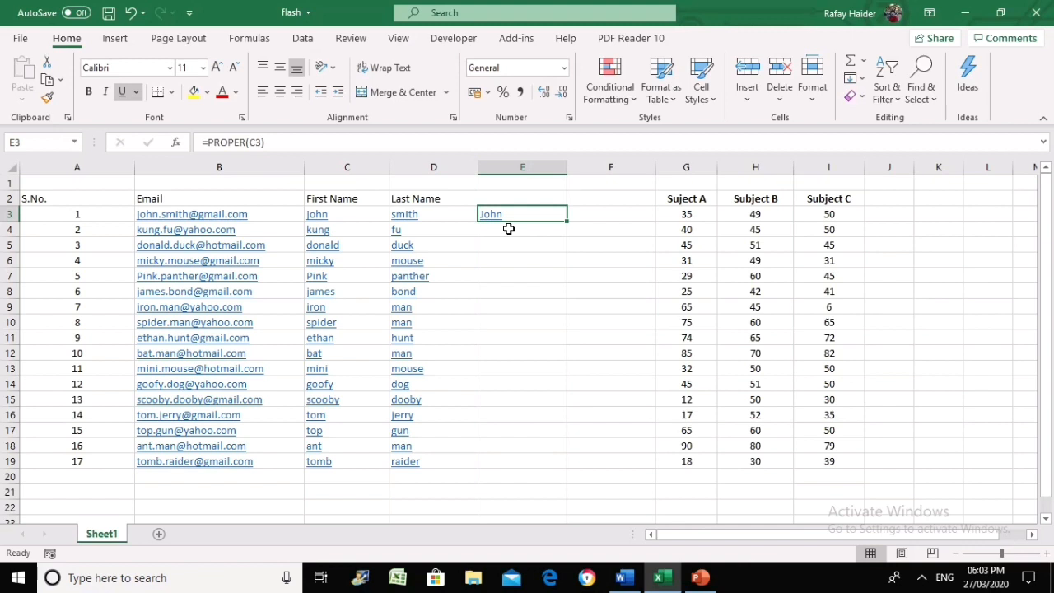
Copy the PROPER formula from E3 down to E4:E19
key(ctrl+c)
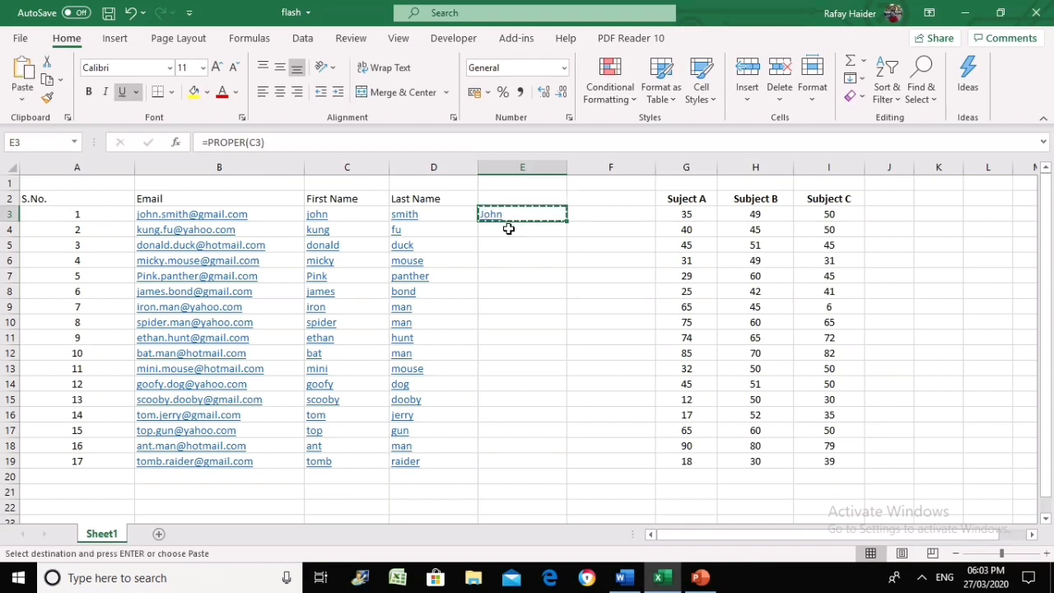
click(509, 229)
key(shift+Down)
key(shift+Down)
key(shift+Down)
key(shift+Down)
key(shift+Down)
key(shift+Down)
key(shift+Down)
key(shift+Down)
key(shift+Down)
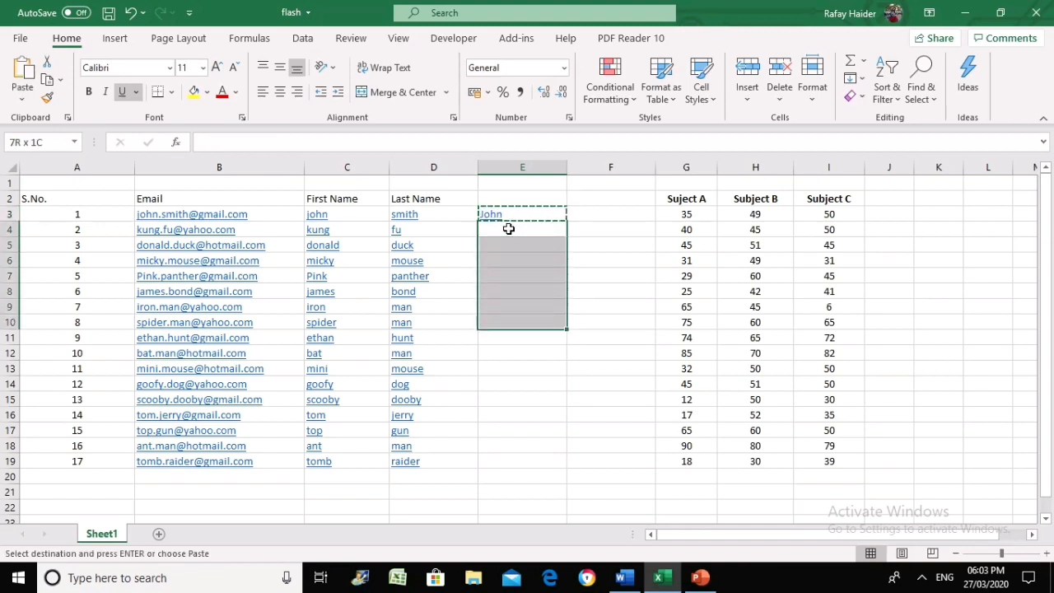
key(shift+Down)
key(shift+Down)
key(shift+Down)
key(shift+Down)
key(shift+Down)
key(shift+Down)
key(Return)
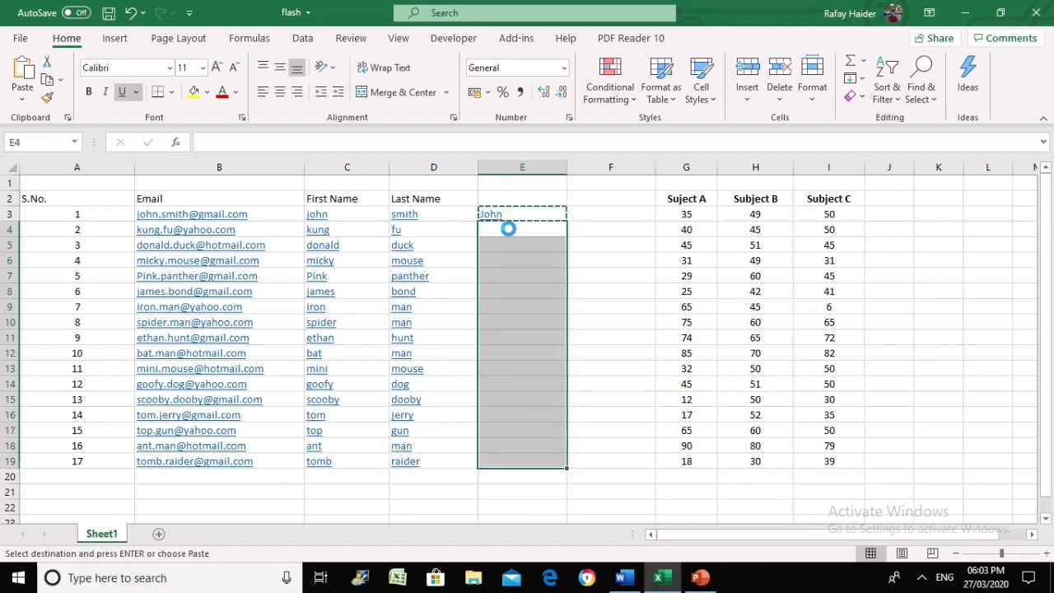
click(516, 214)
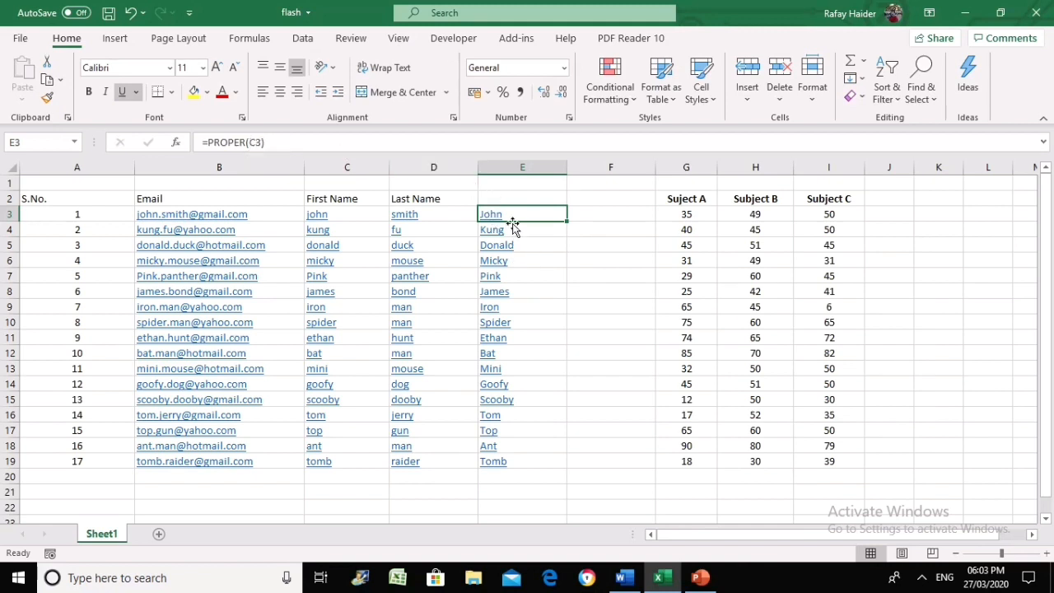
click(534, 274)
Enter the formula =PROPER(D3) in F3 to capitalize the first student's last name
click(593, 215)
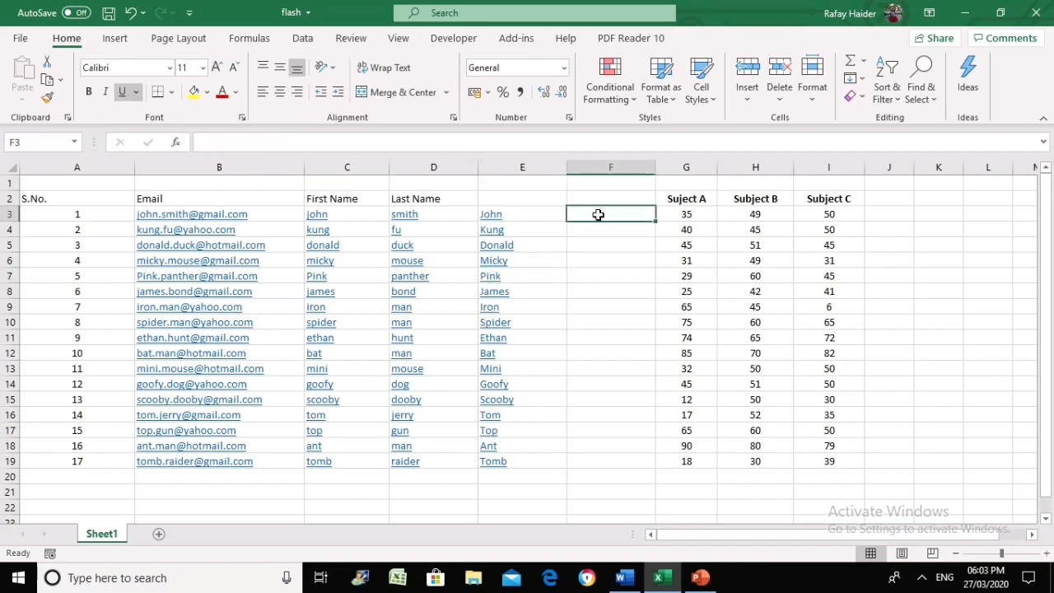
text(=pr)
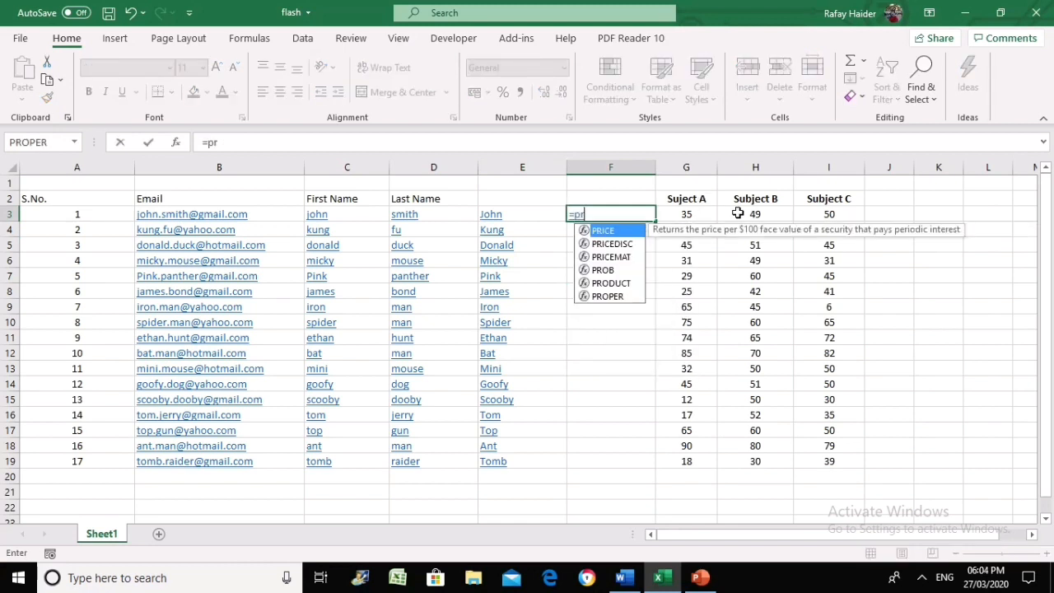
text(oper()
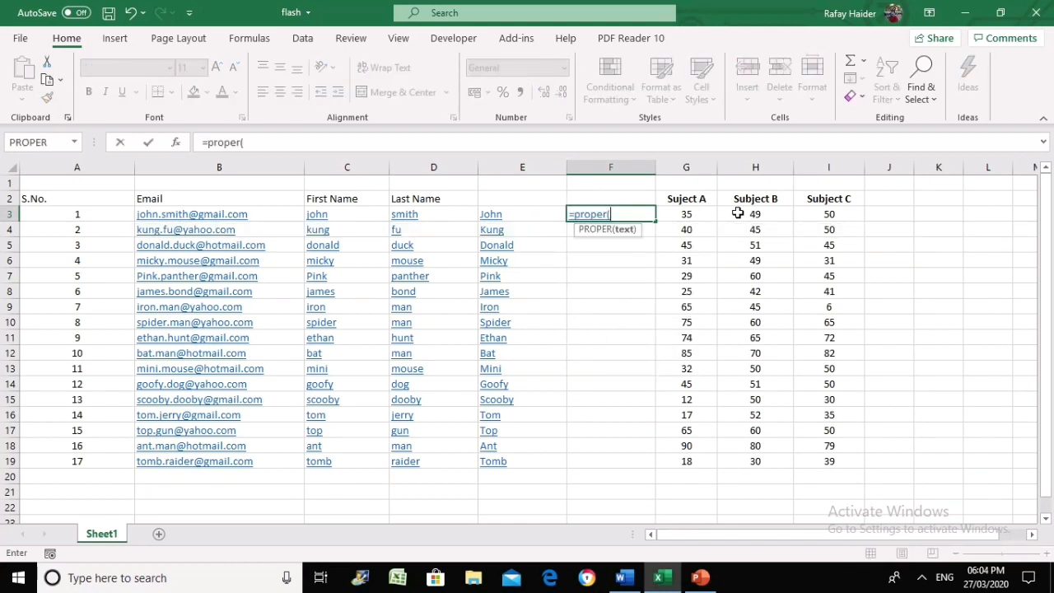
key(Left)
key(Left)
key(Return)
key(Up)
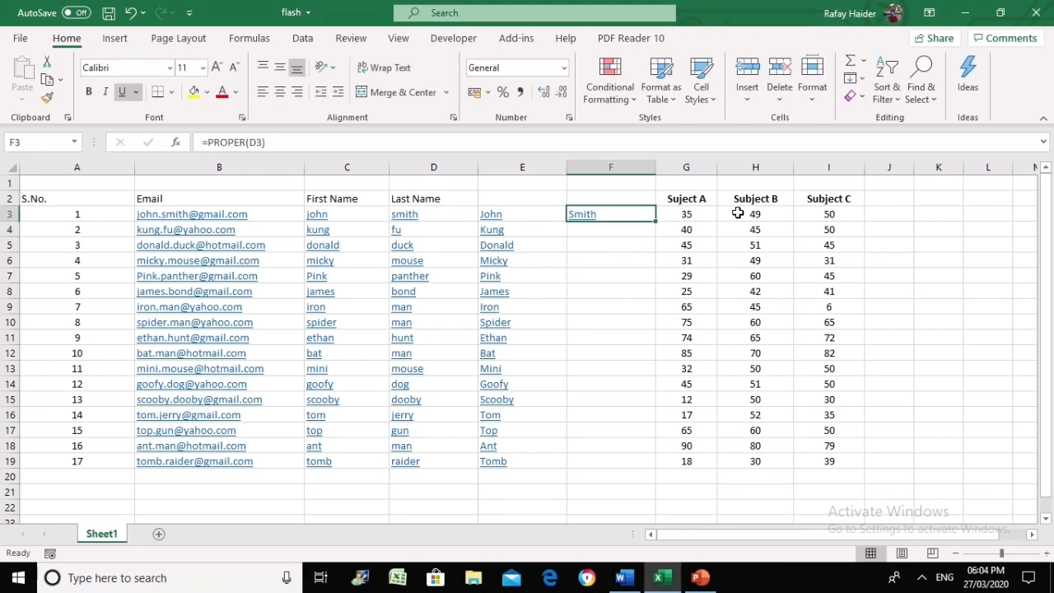
Copy the PROPER formula from F3 down to F4:F19
key(ctrl+c)
key(Down)
key(shift+Down)
key(shift+Down)
key(shift+Down)
key(shift+Down)
key(shift+Down)
key(shift+Down)
key(shift+Down)
key(shift+Down)
key(shift+Down)
key(shift+Down)
key(shift+Down)
key(shift+Down)
key(shift+Down)
key(shift+Down)
key(shift+Down)
key(shift+Down)
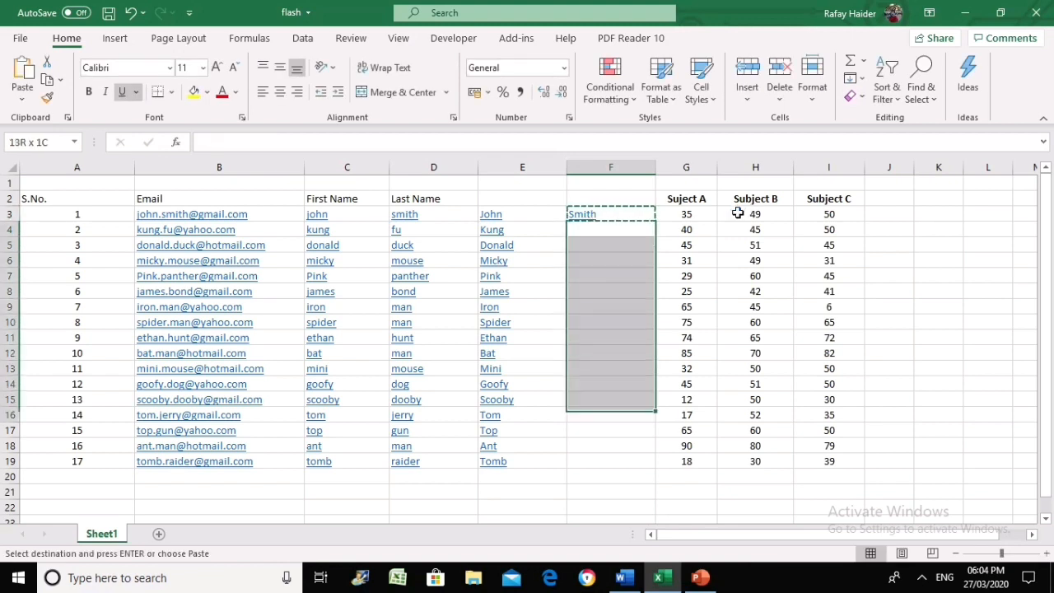
key(shift+Up)
key(Return)
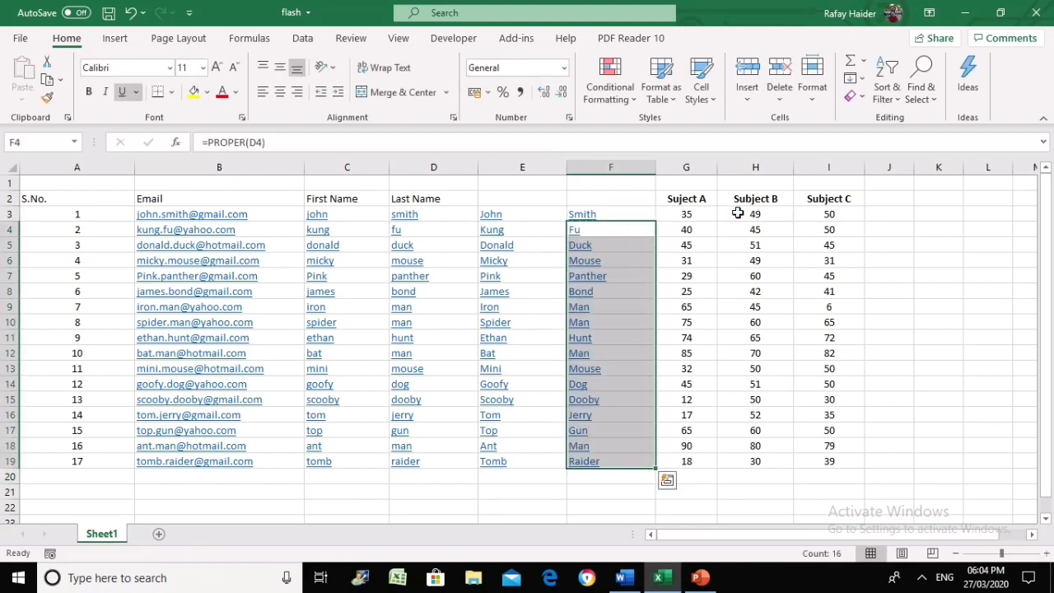
Copy the capitalized names in E3:F19 and paste them as values over the original names starting at C3
key(Up)
key(Left)
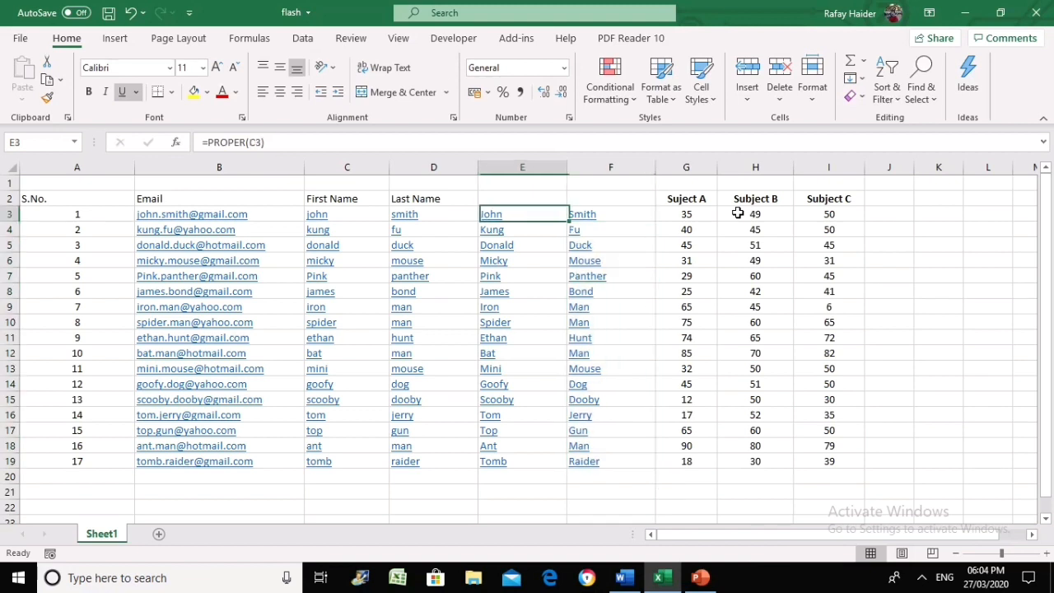
key(shift+Right)
key(shift+Down)
key(shift+Down)
key(shift+Down)
key(shift+Down)
key(shift+Down)
key(shift+Down)
key(shift+Down)
key(shift+Down)
key(shift+Down)
key(shift+Down)
key(shift+Down)
key(shift+Down)
key(shift+Down)
key(shift+Down)
key(shift+Down)
key(shift+Down)
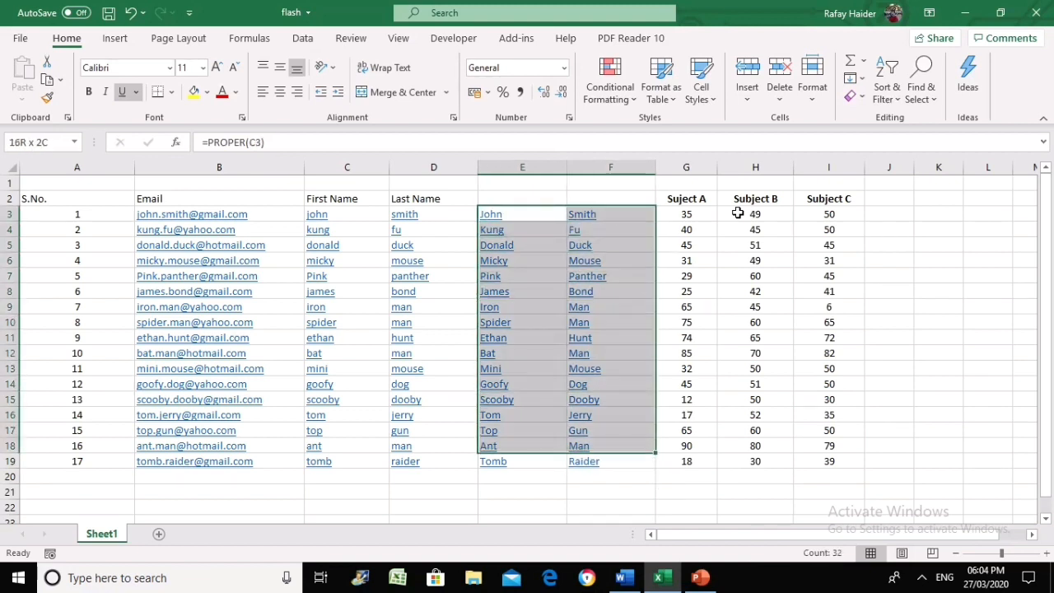
right_click(529, 221)
click(566, 159)
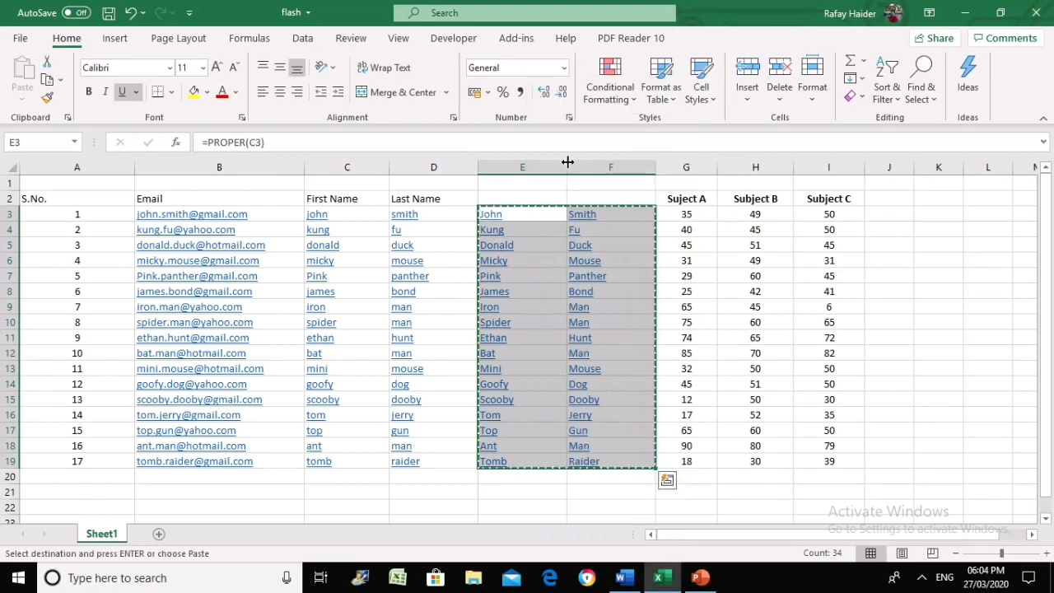
click(341, 215)
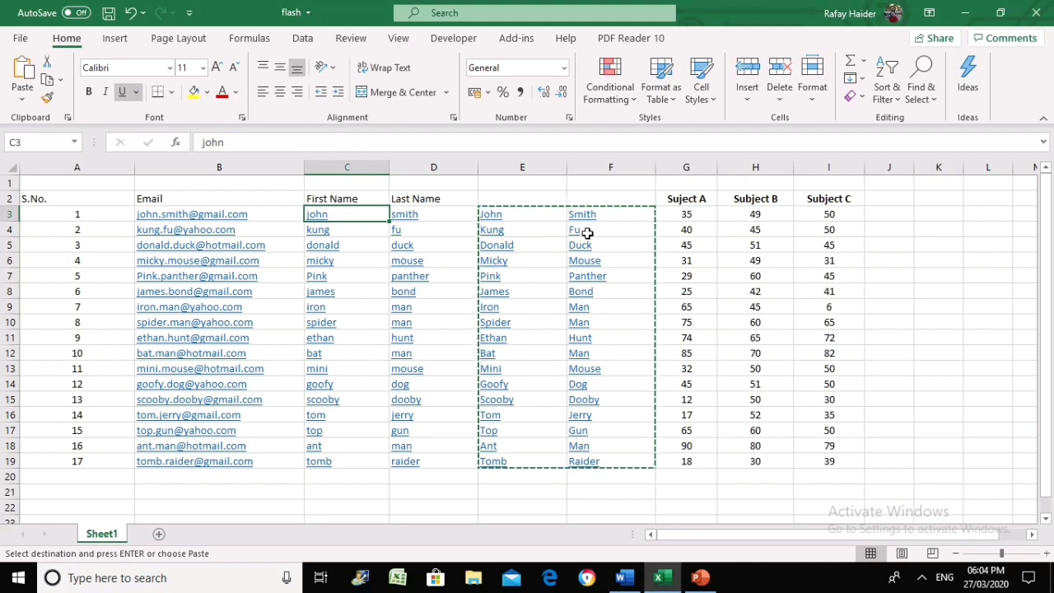
right_click(364, 216)
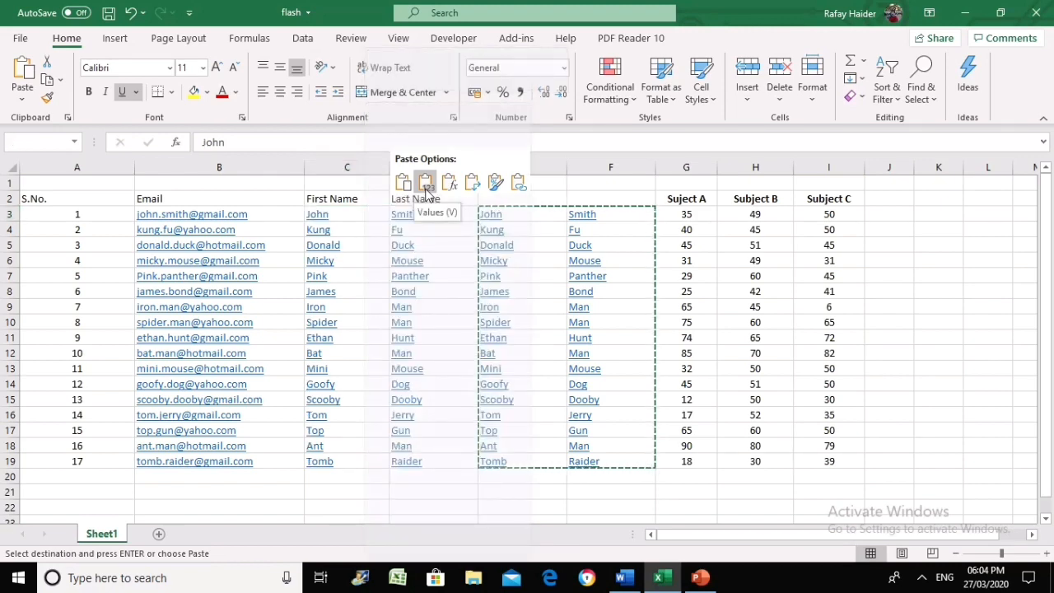
click(427, 186)
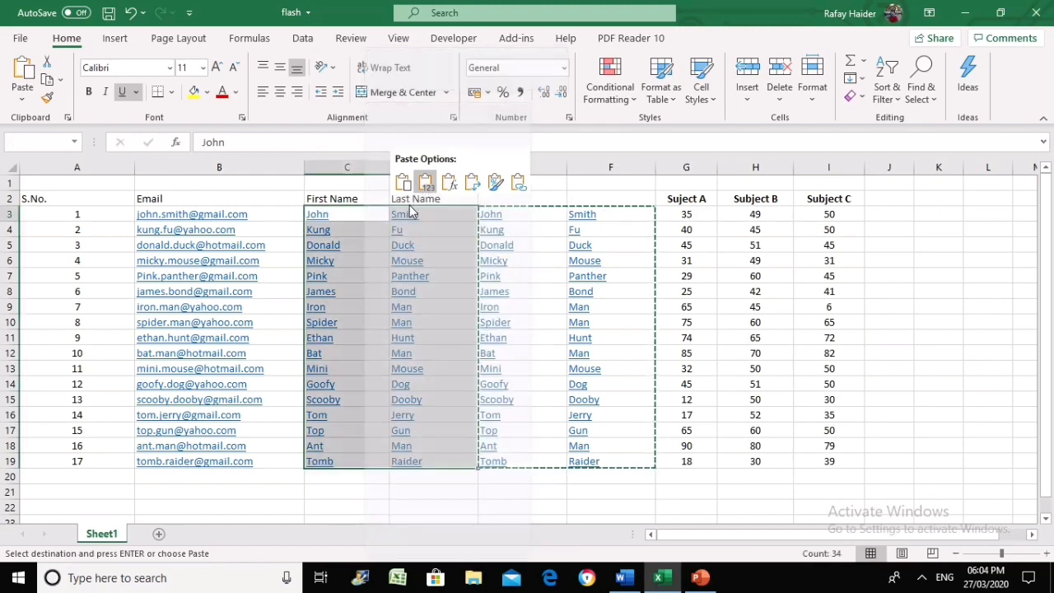
right_click(364, 216)
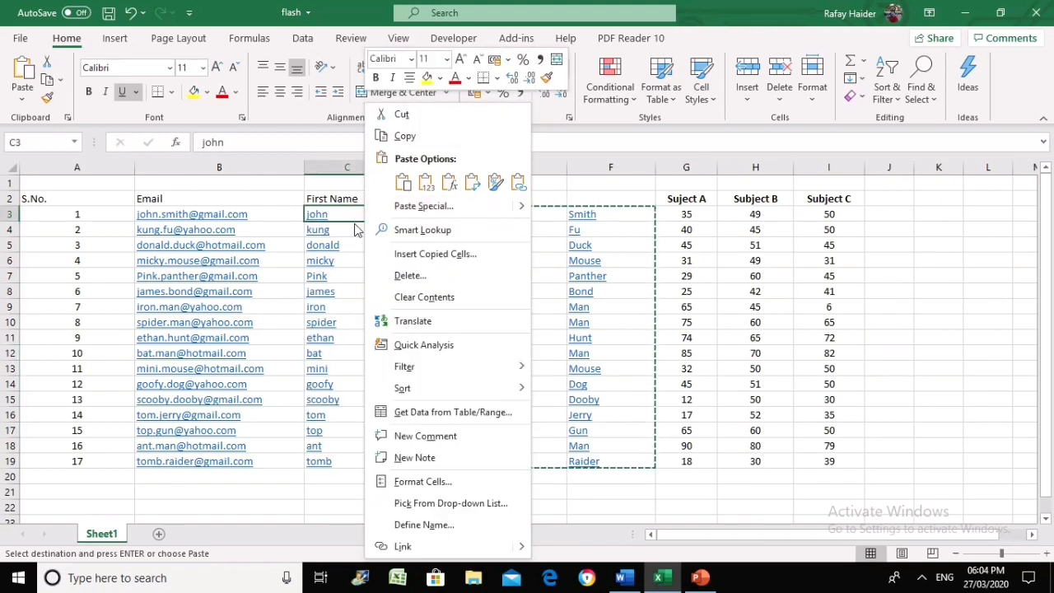
click(426, 185)
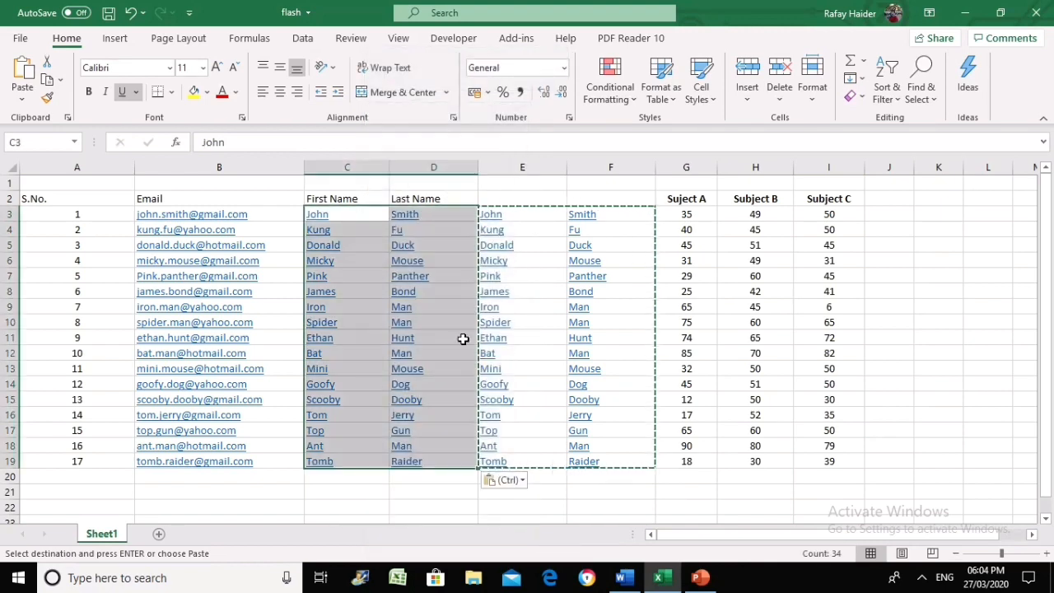
click(449, 397)
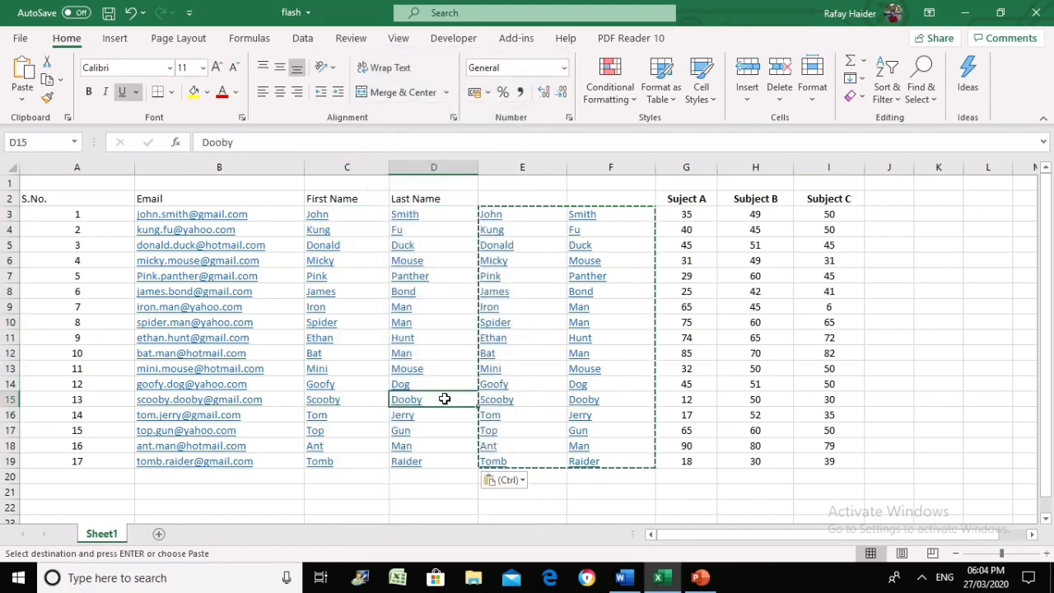
click(336, 211)
Delete helper columns E and F that hold the PROPER formulas
drag(548, 172, 600, 172)
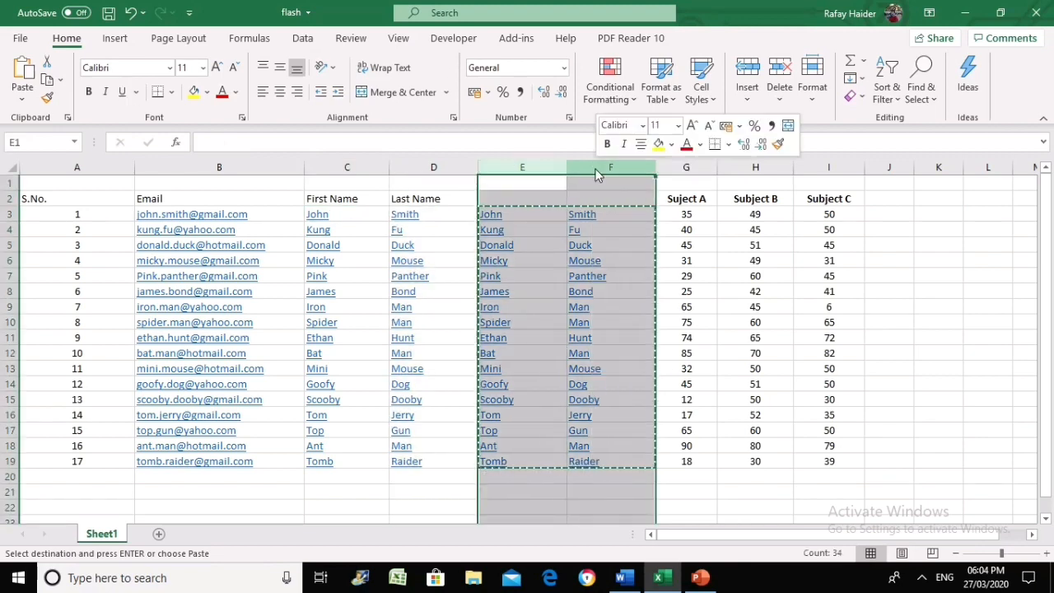
right_click(601, 171)
click(627, 318)
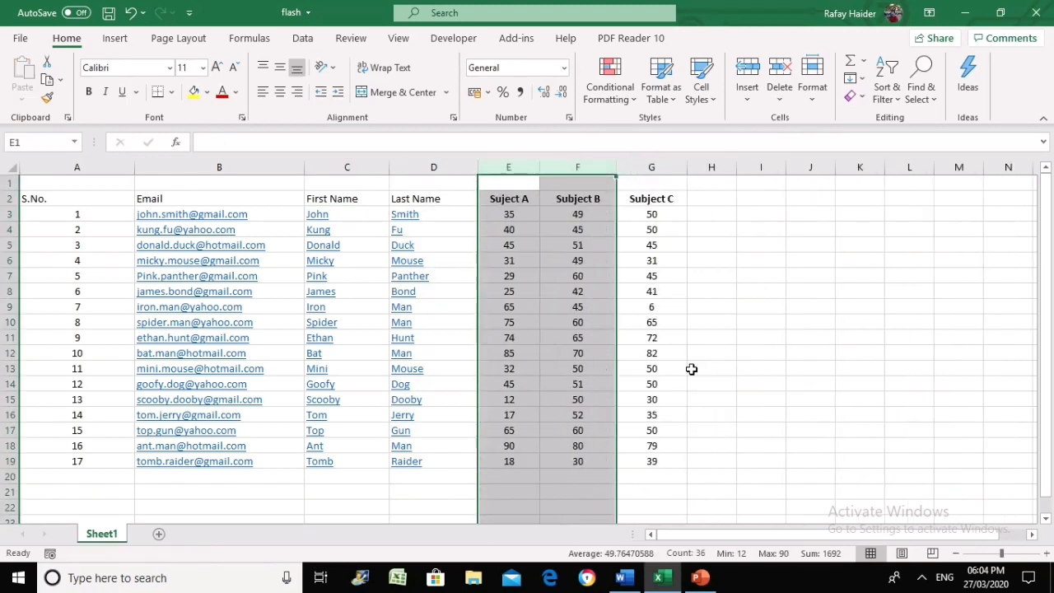
click(692, 370)
click(579, 381)
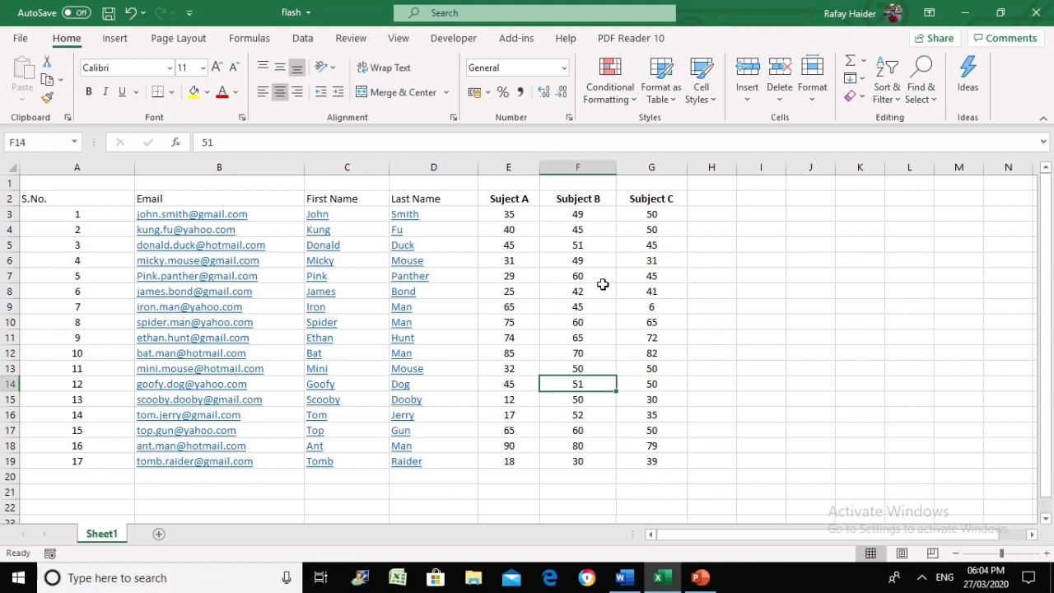
Insert a blank column E between Last Name and the Suject A marks
drag(502, 212, 658, 459)
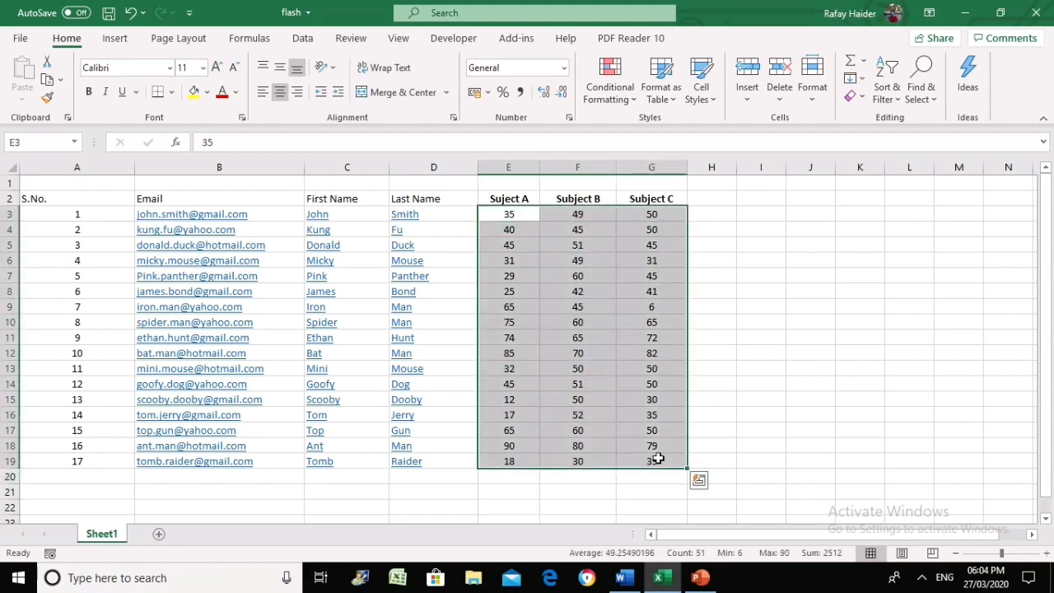
click(500, 165)
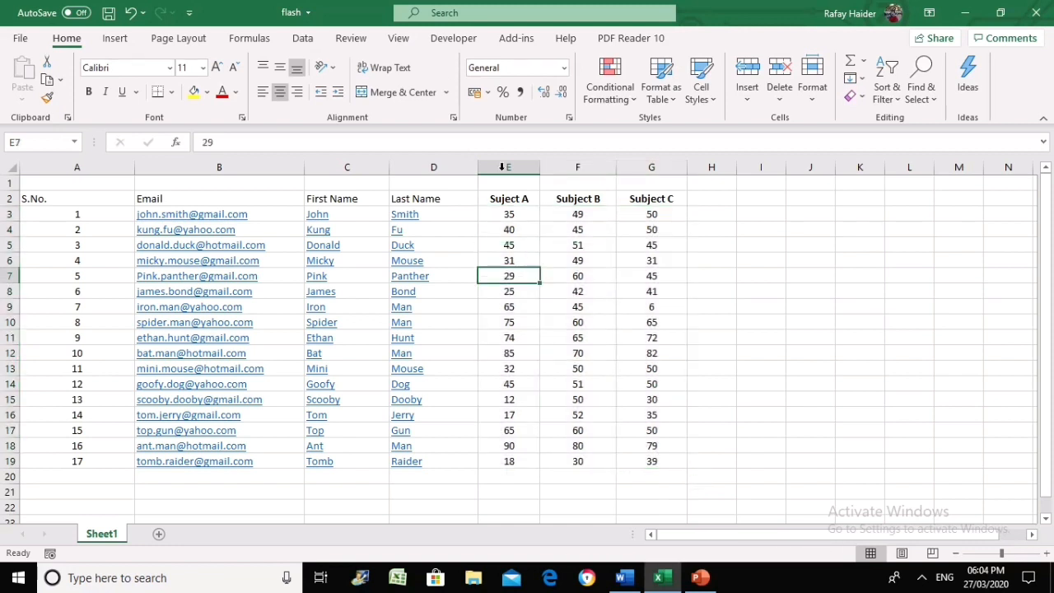
right_click(501, 168)
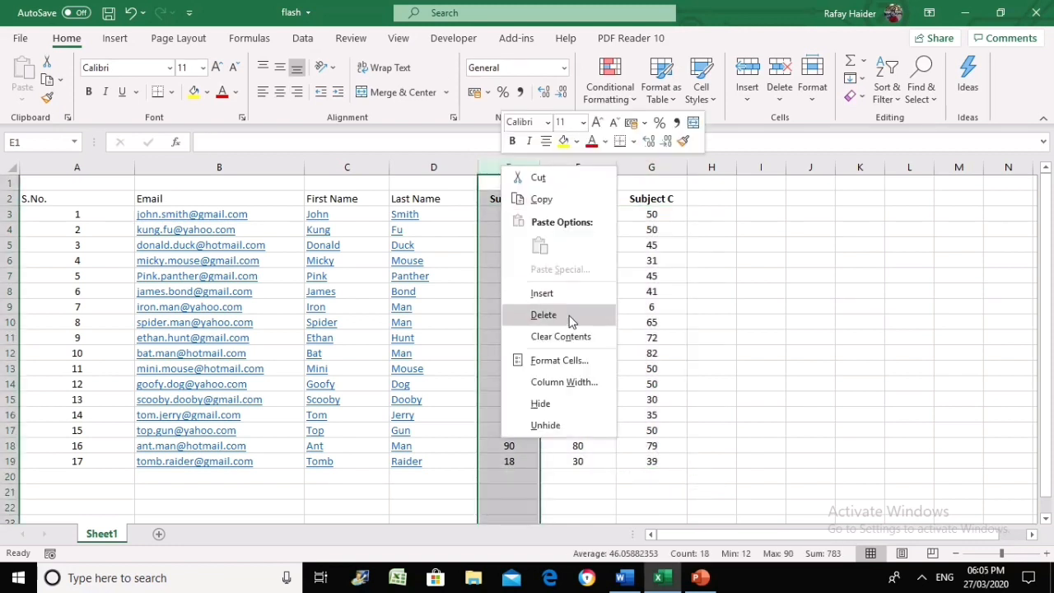
click(577, 294)
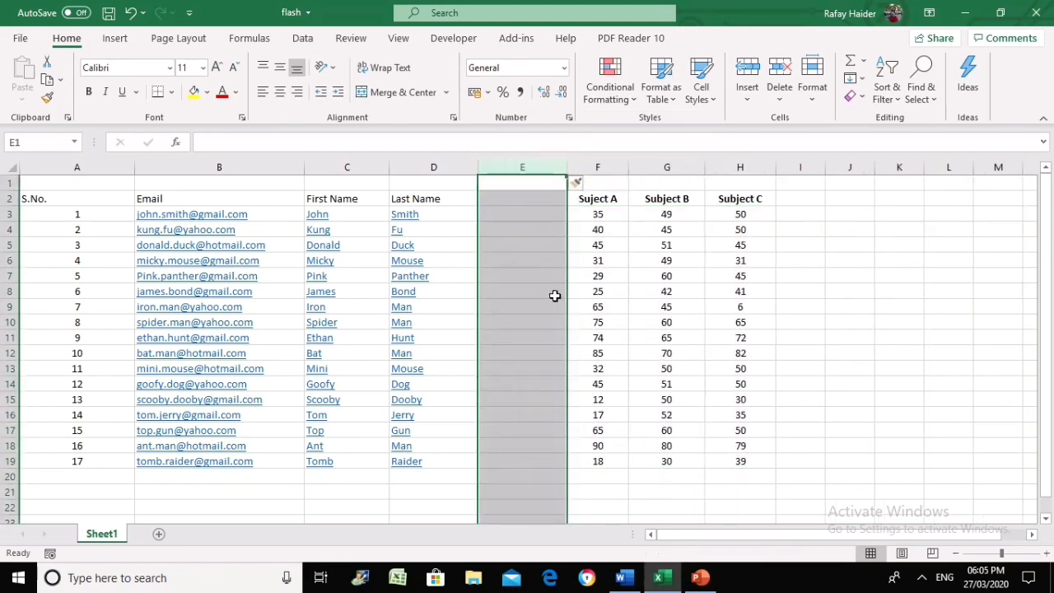
Enter the header Class in E2
click(517, 243)
click(513, 200)
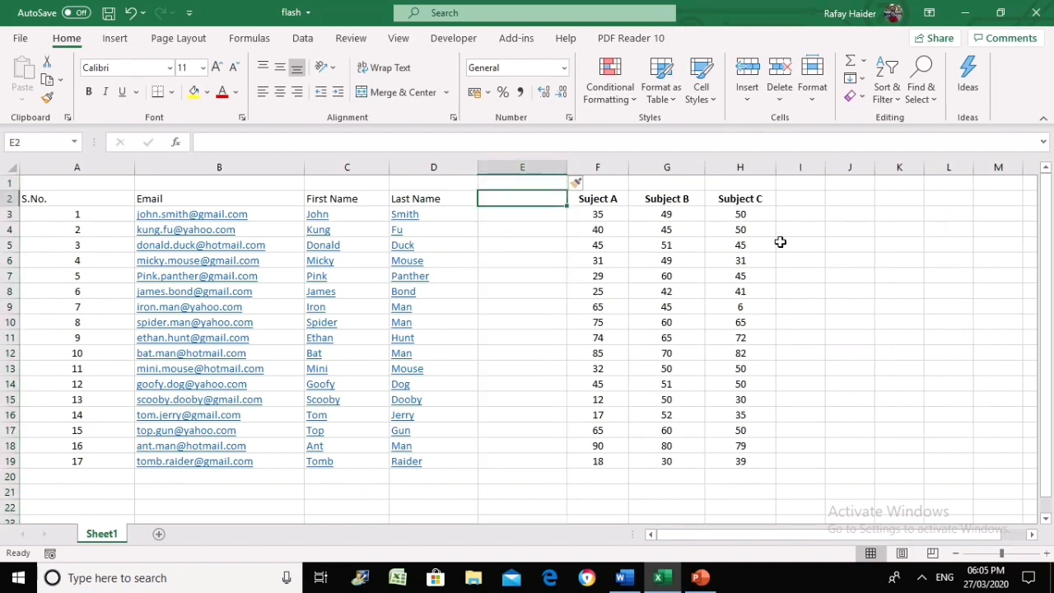
text(Cla)
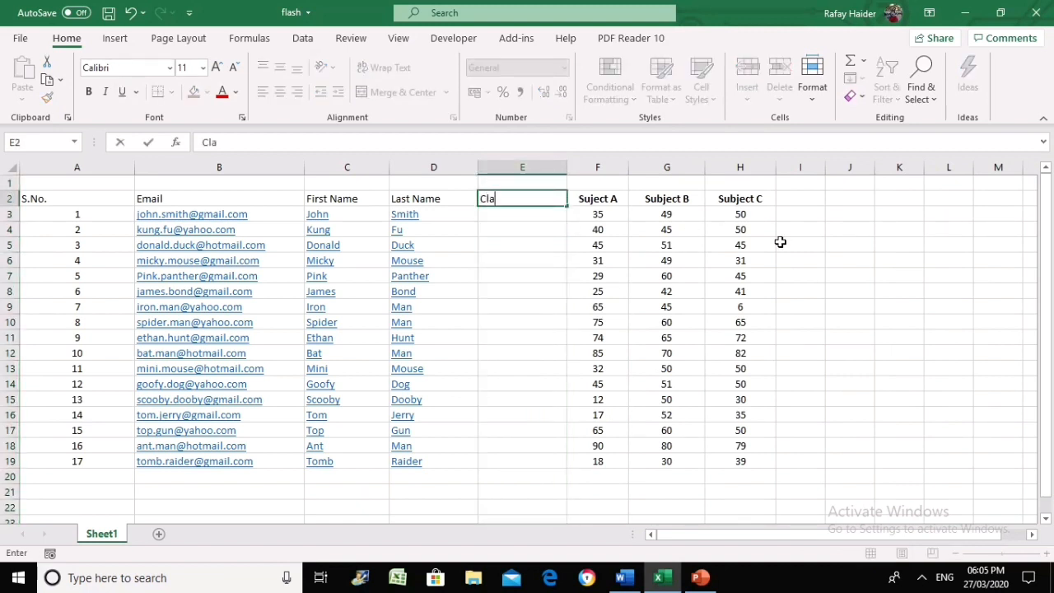
text(ss)
key(Return)
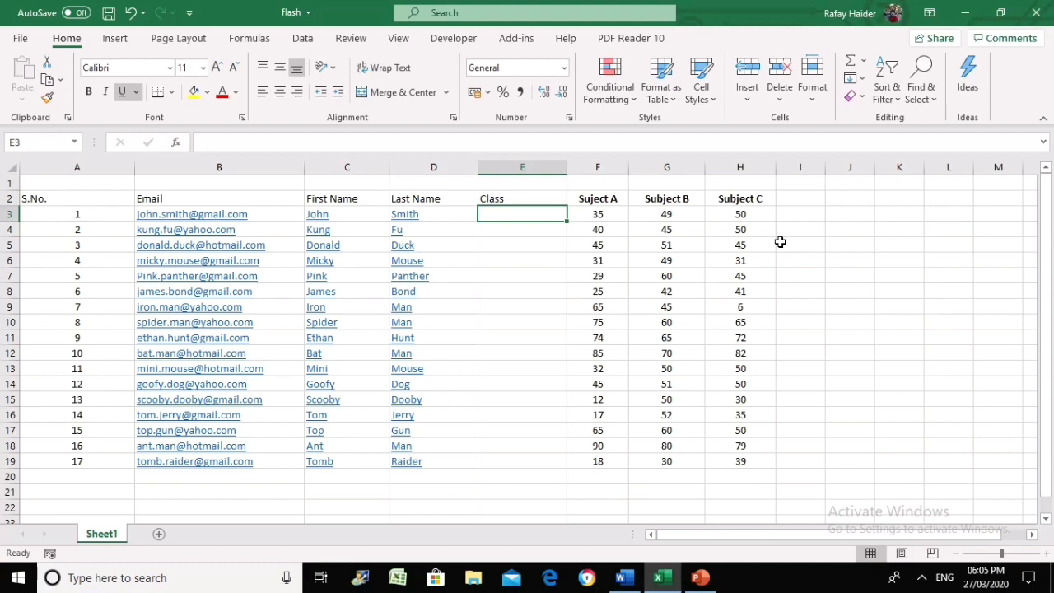
Enter class 8 in E3 and fill it down to E19 for all students
text(8)
key(ctrl+Return)
drag(568, 222, 577, 470)
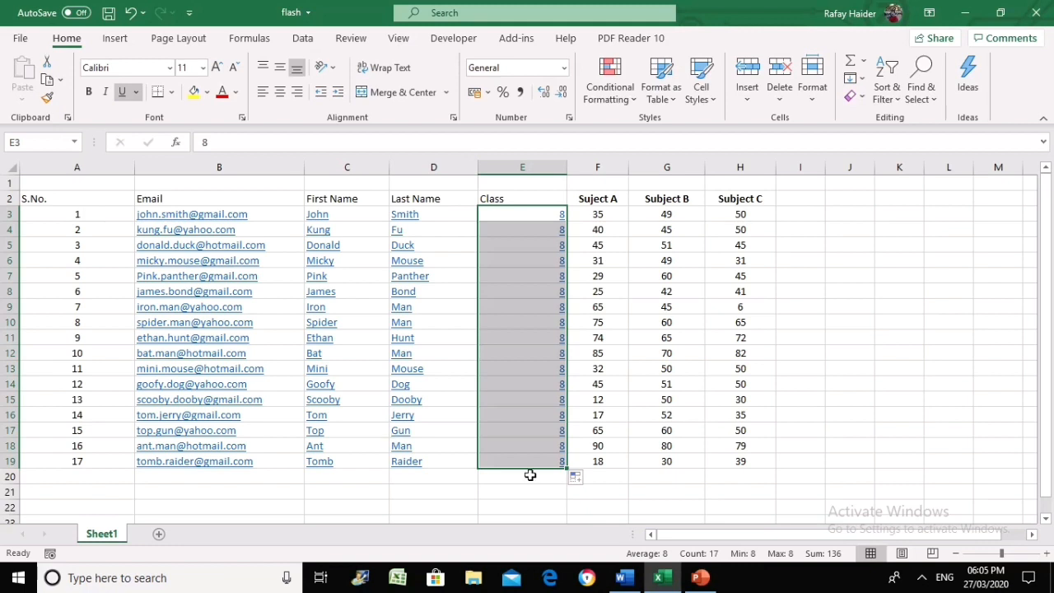
Center the S.No. header in A2, the Class header in E2 and the class values in E3:E19
click(508, 201)
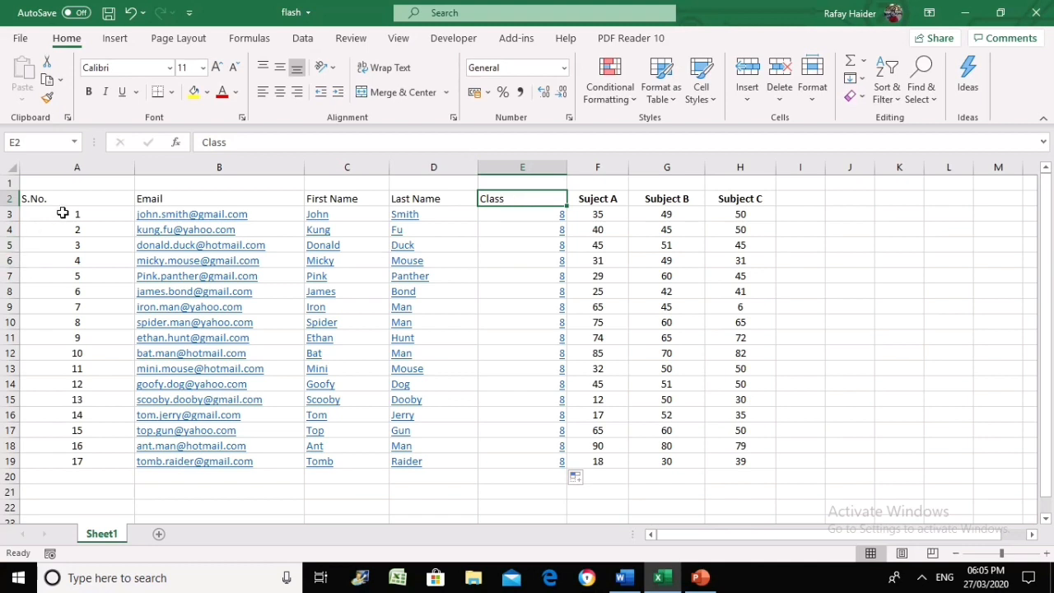
click(64, 202)
click(280, 92)
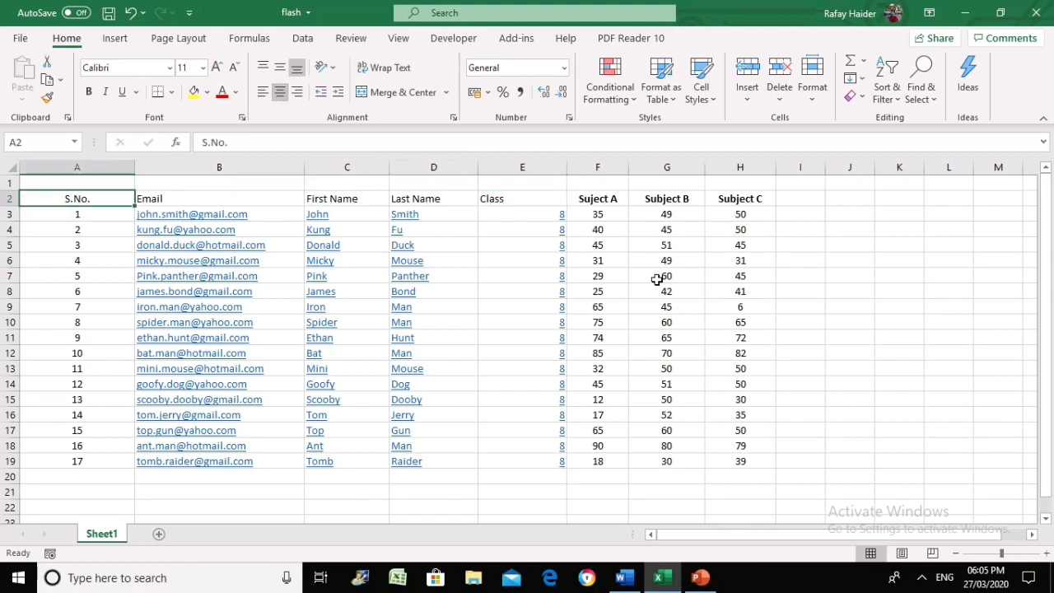
click(543, 198)
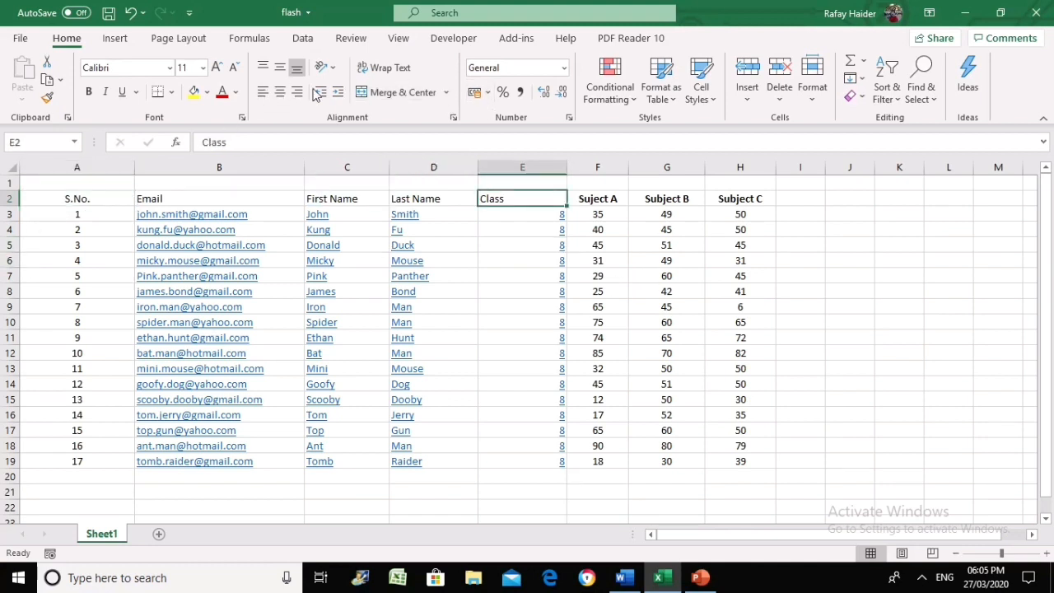
click(281, 92)
drag(532, 212, 545, 465)
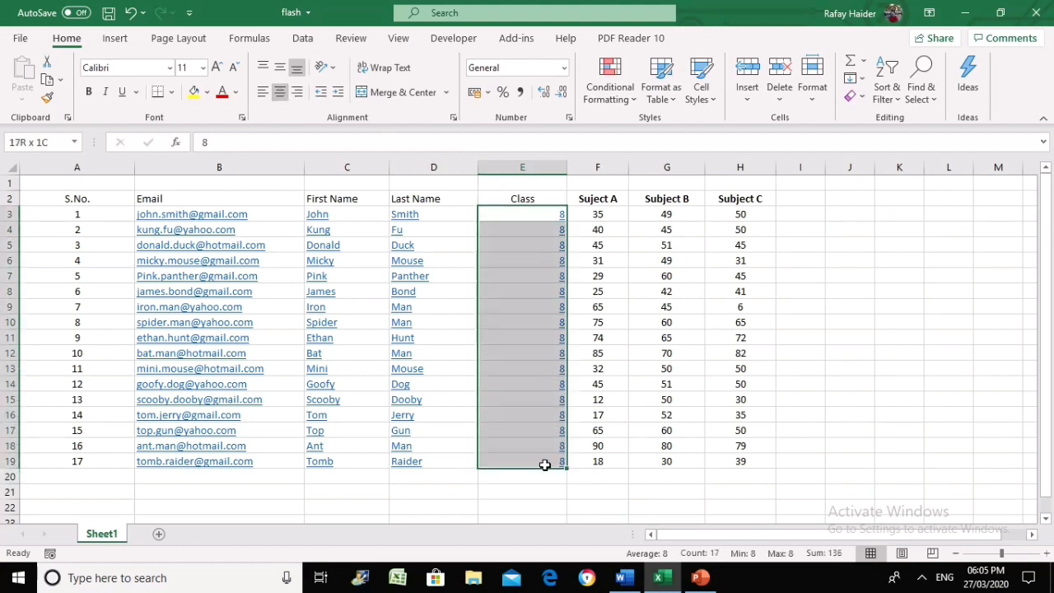
click(281, 92)
click(922, 388)
click(898, 368)
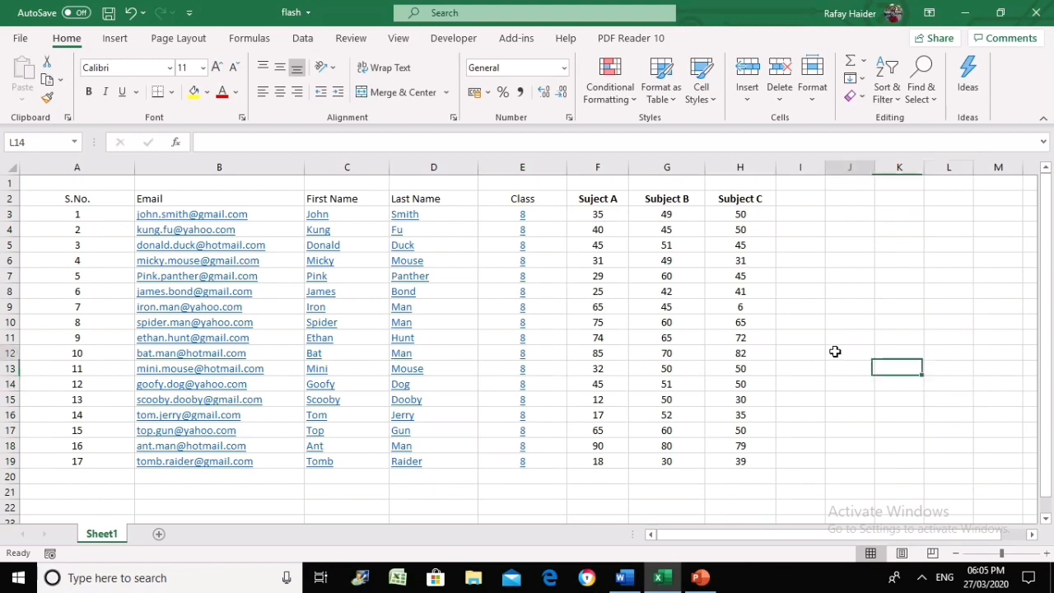
click(835, 353)
Use Quick Analysis on the marks in F3:H19 to add each subject's average in row 20
drag(598, 215, 758, 467)
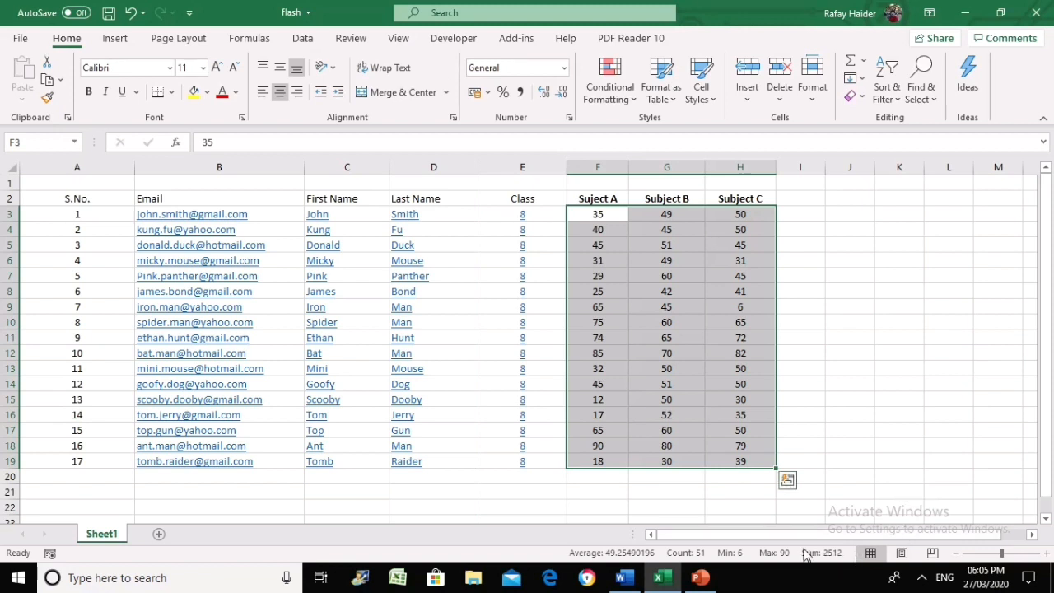
click(787, 481)
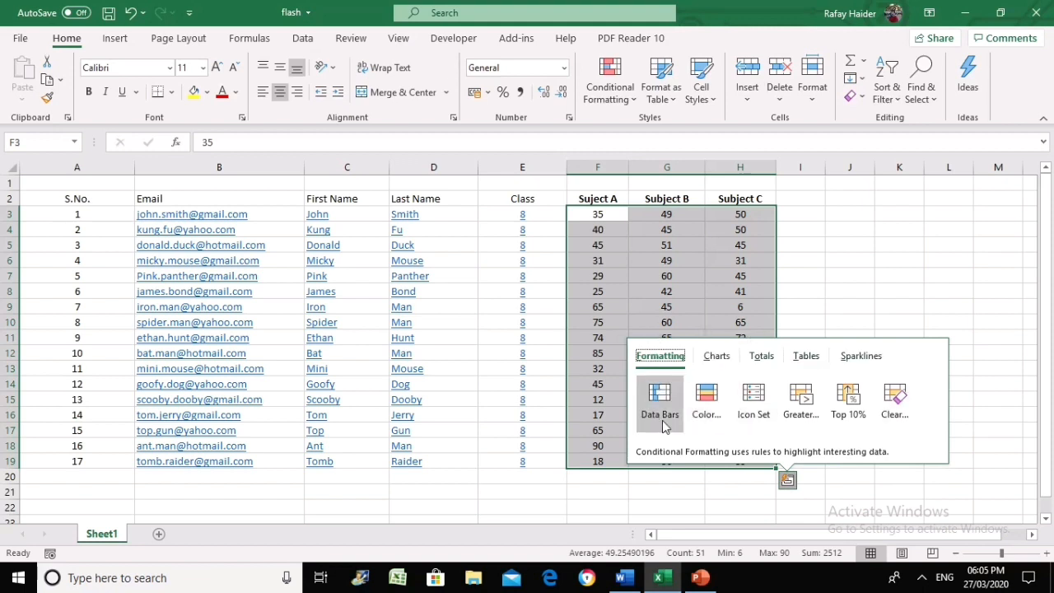
click(762, 357)
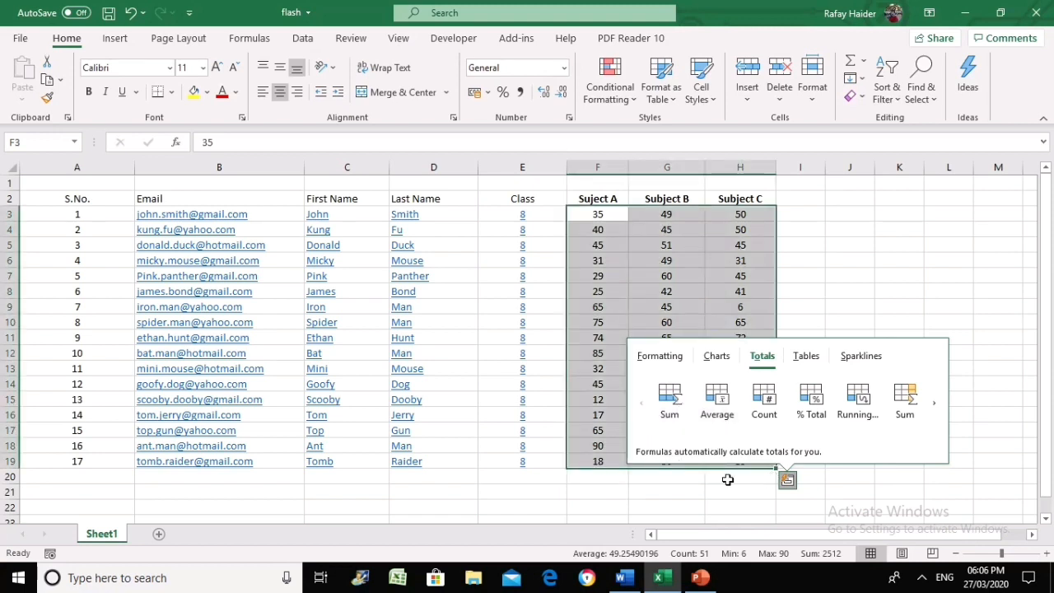
click(718, 408)
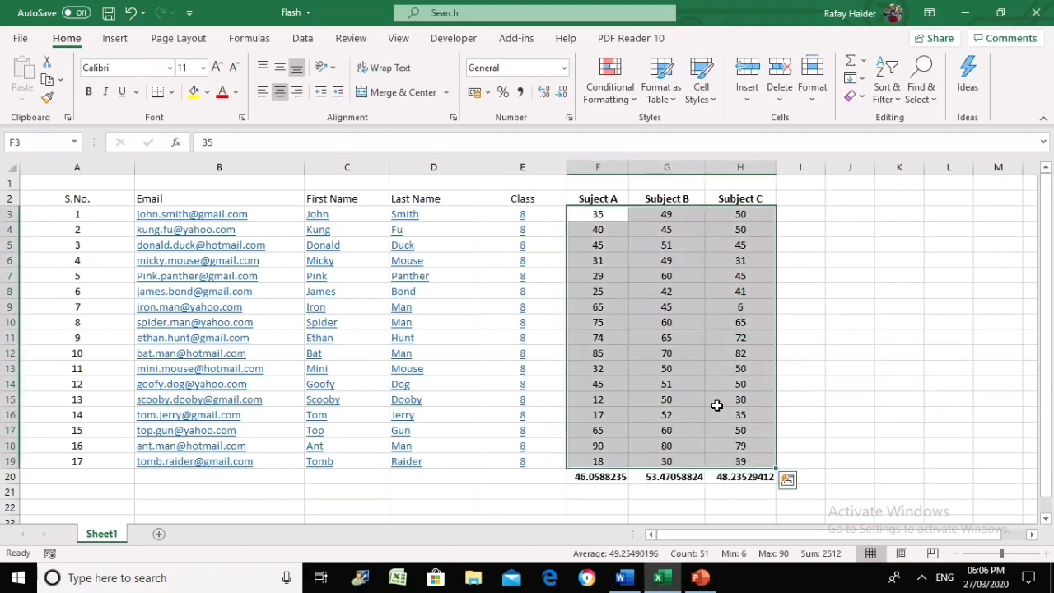
Use Quick Analysis on the marks in F3:H19 to add each student's row sum in column I
click(787, 481)
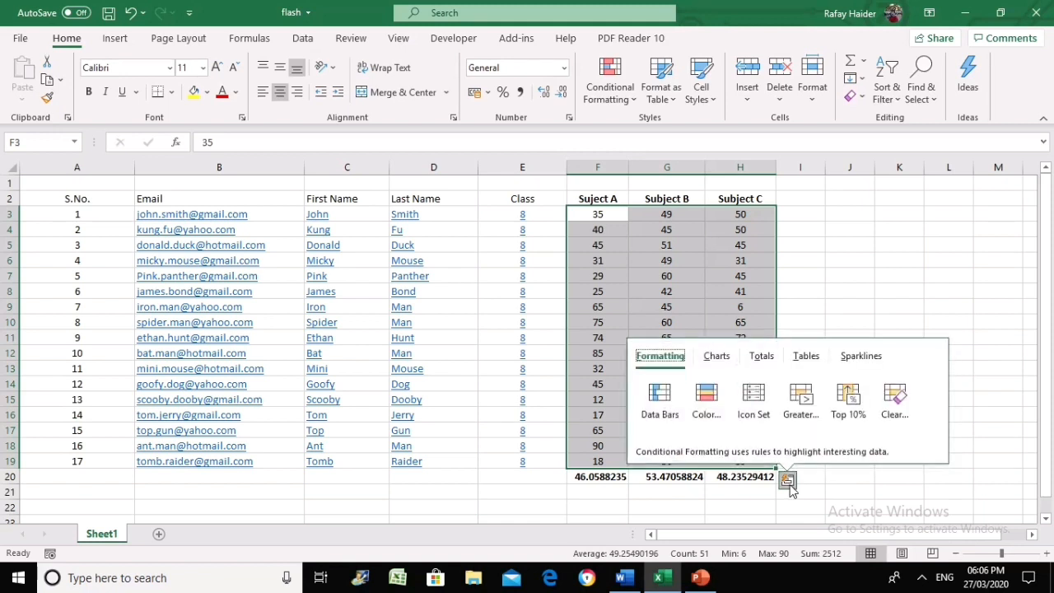
click(762, 356)
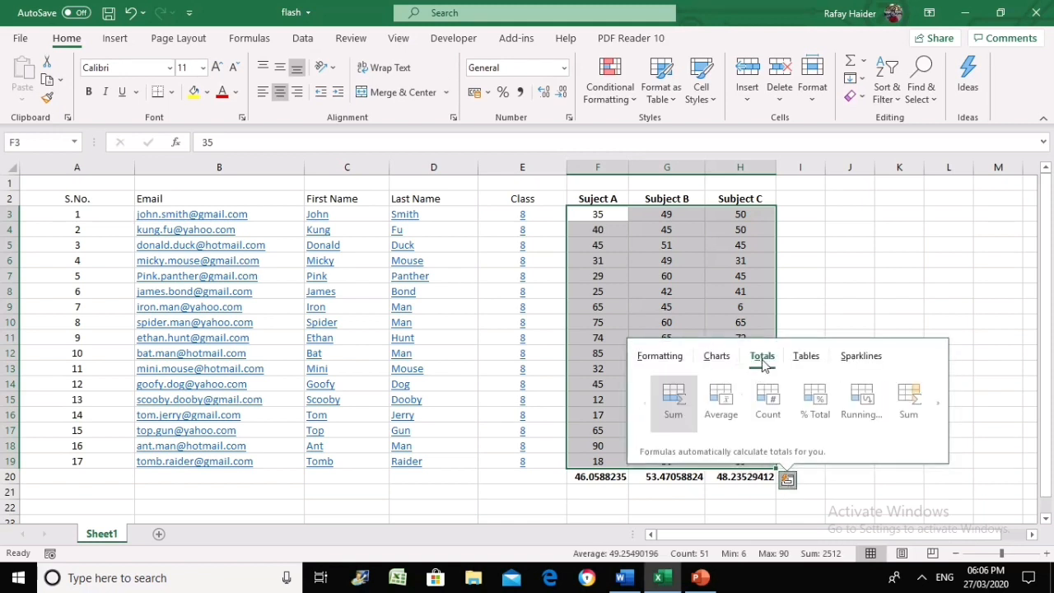
click(905, 402)
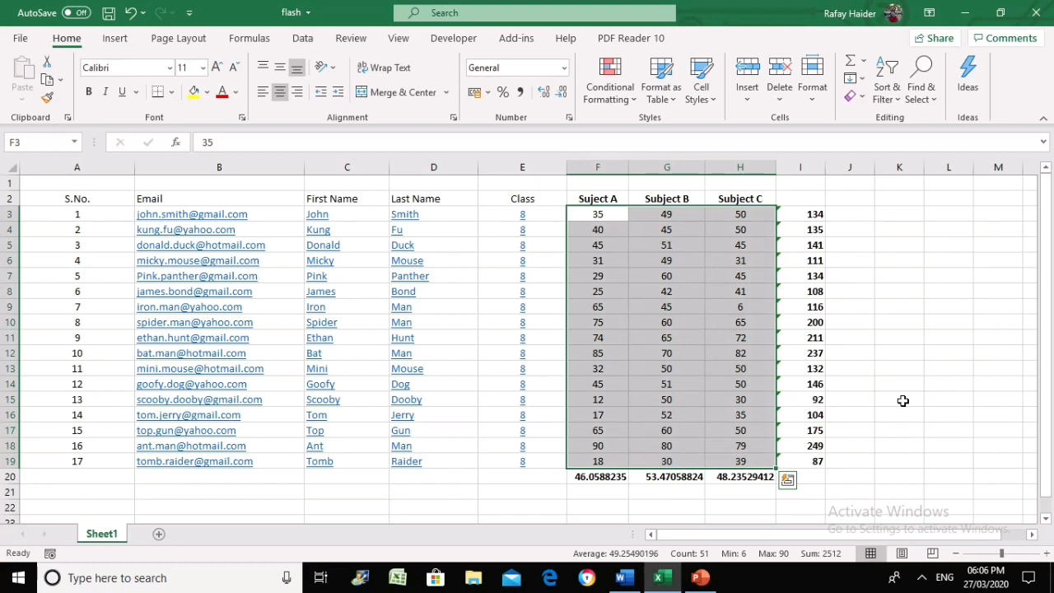
click(903, 402)
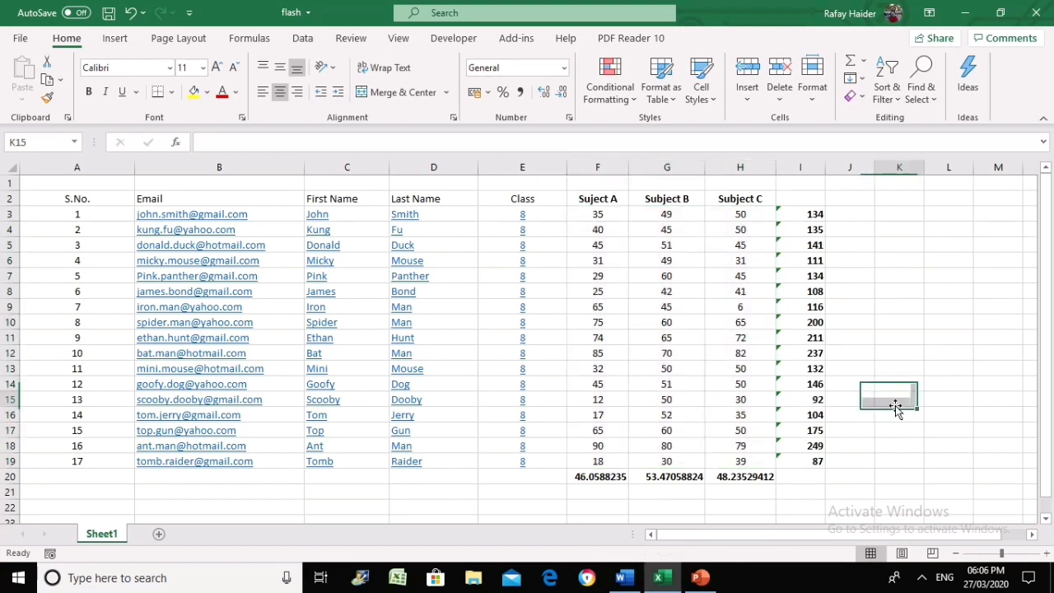
Enter the header Total in I2 above the students' sums
click(799, 198)
text(Total)
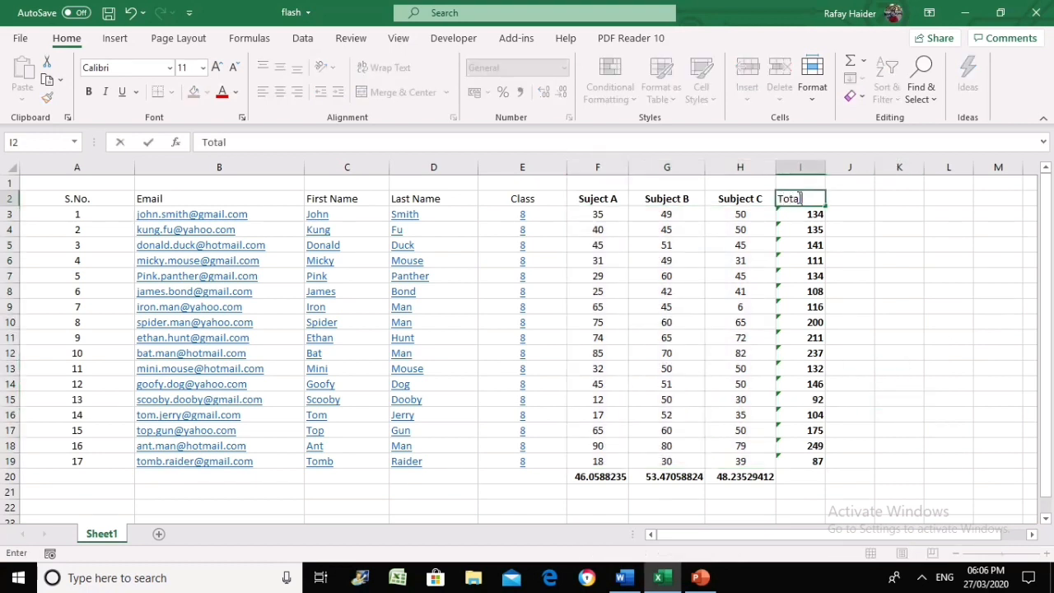
key(Return)
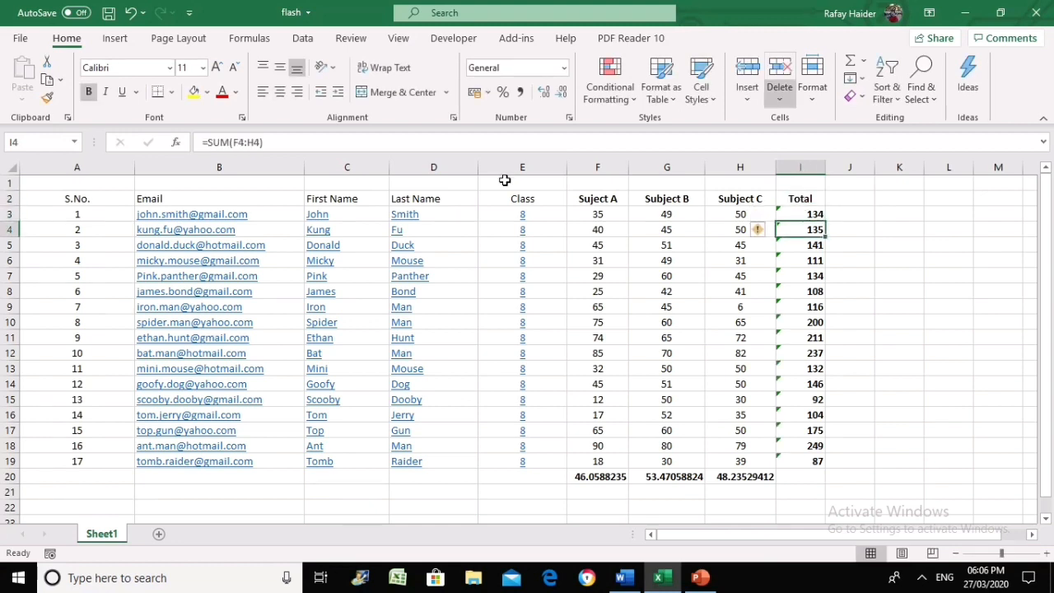
mouse_move(596, 214)
mouse_down()
mouse_move(747, 401)
mouse_move(745, 463)
mouse_up()
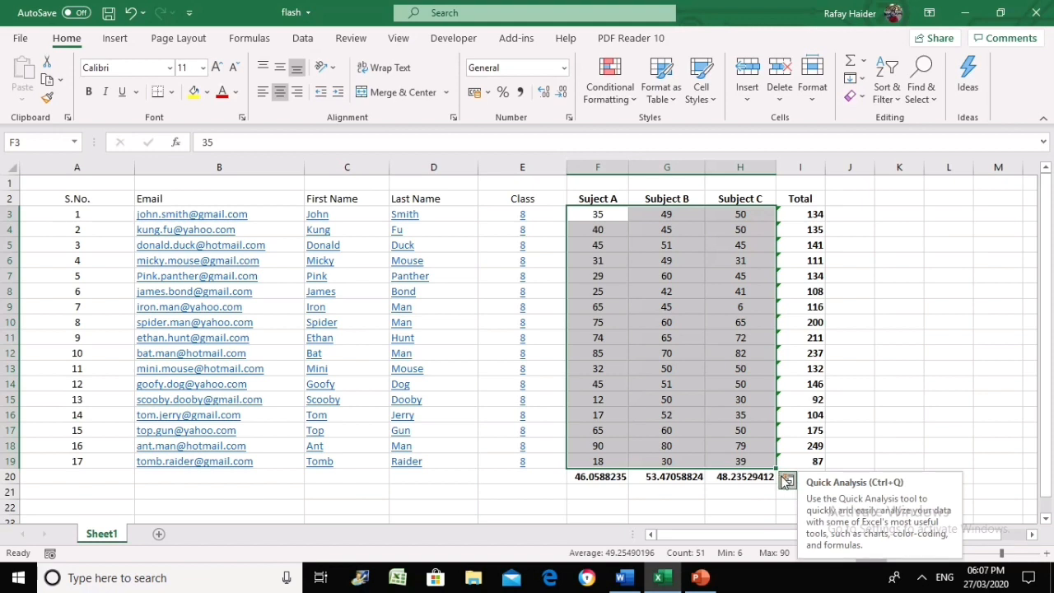
click(927, 343)
click(867, 349)
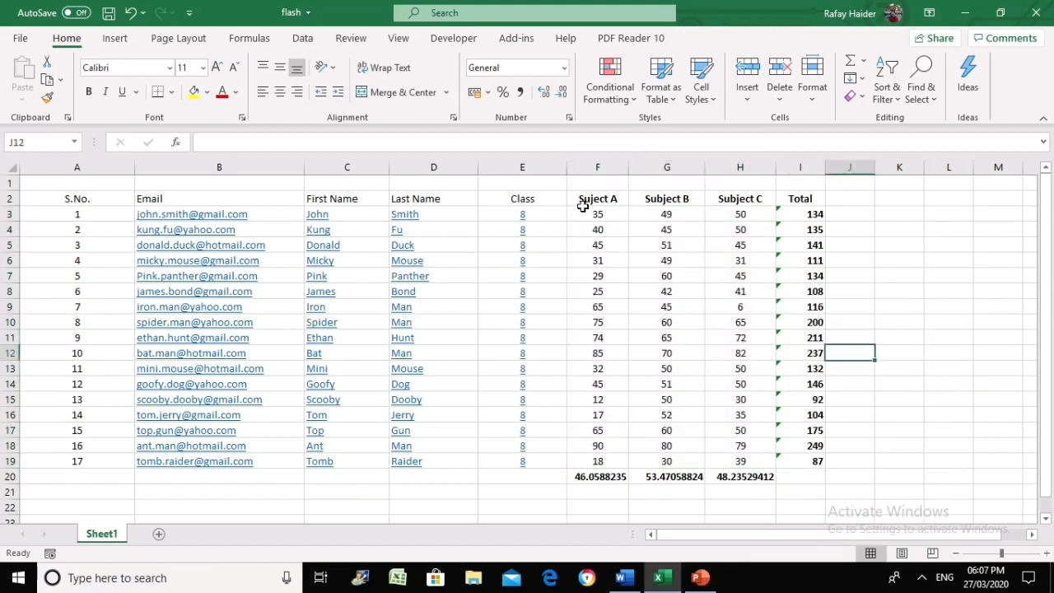
Insert a stacked column chart of the subject marks in F2:H19, headers included, with Quick Analysis
drag(582, 207, 744, 463)
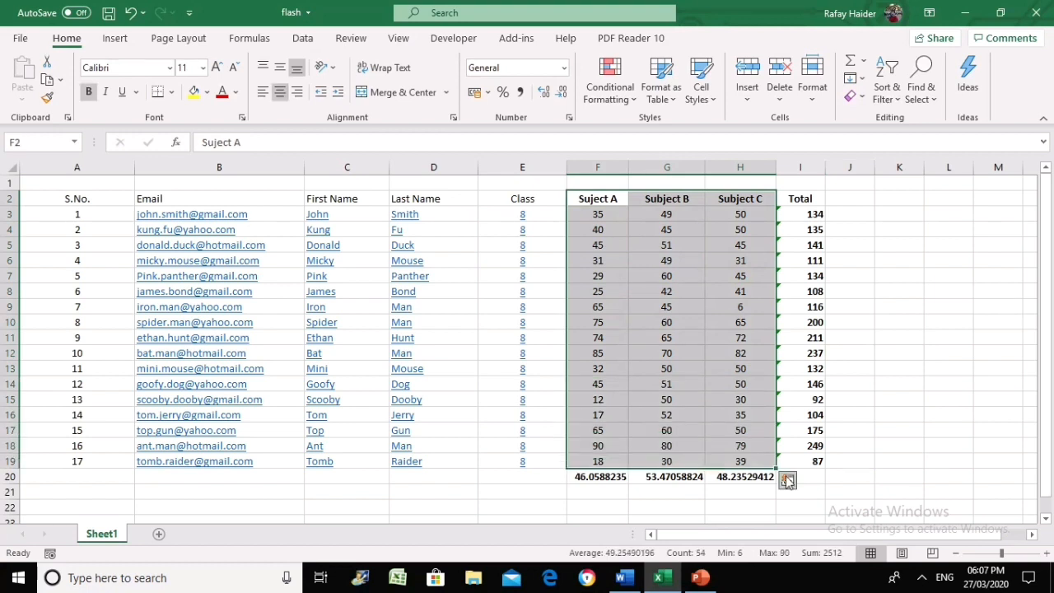
click(787, 480)
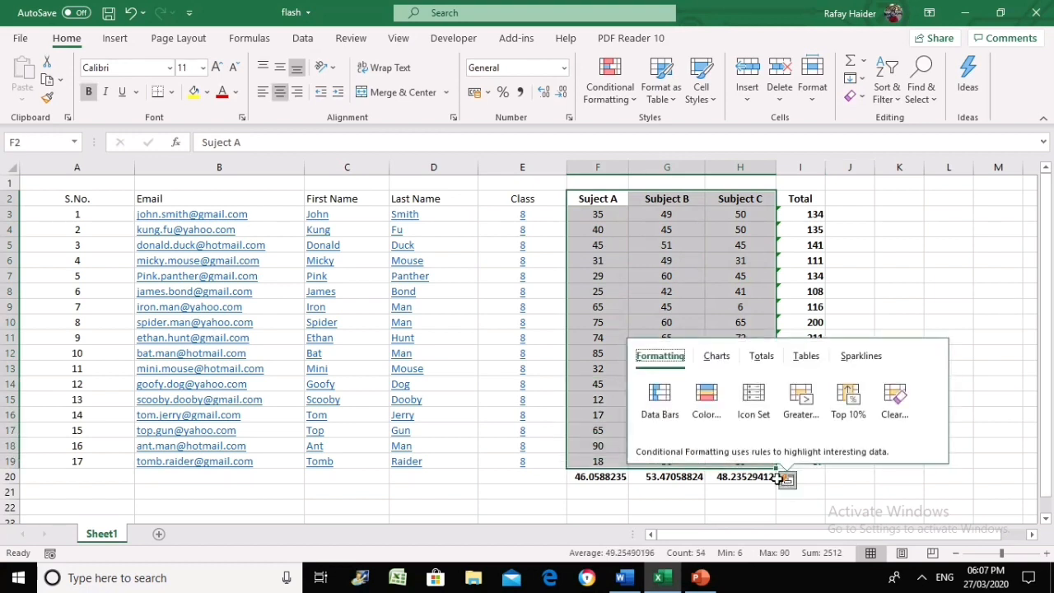
click(717, 358)
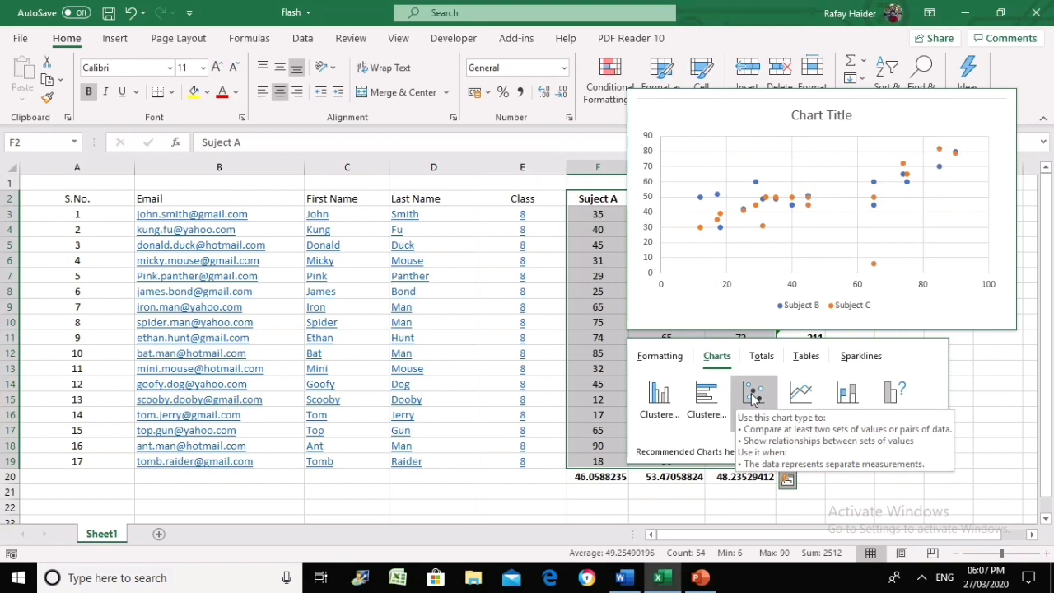
click(851, 395)
Move the stacked column chart beside the Total column, starting at K2, and enlarge it down to about row 19
scroll(865, 432, down, 2)
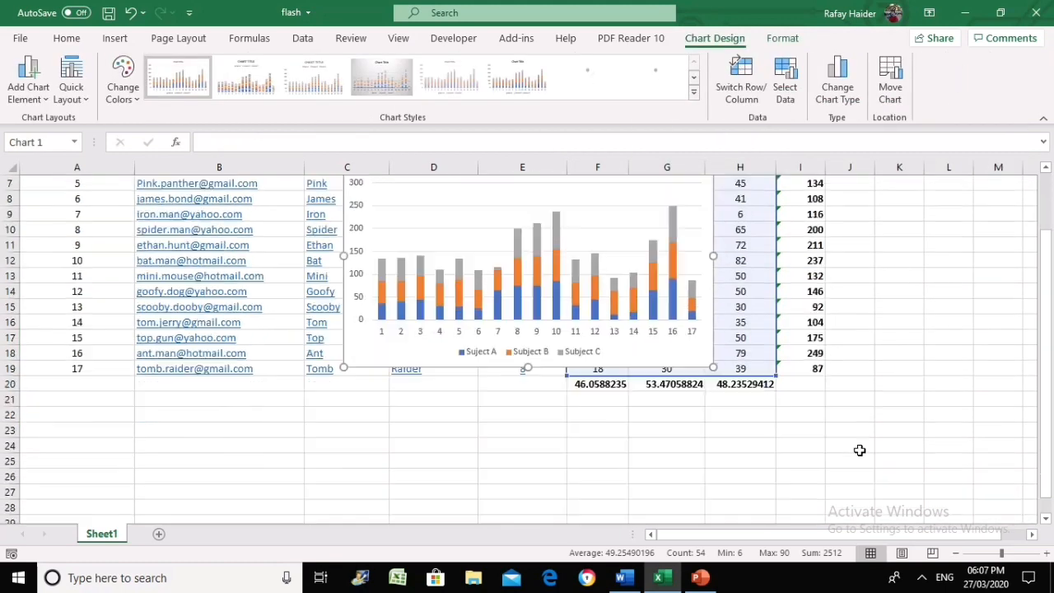
scroll(816, 395, up, 2)
drag(609, 265, 757, 217)
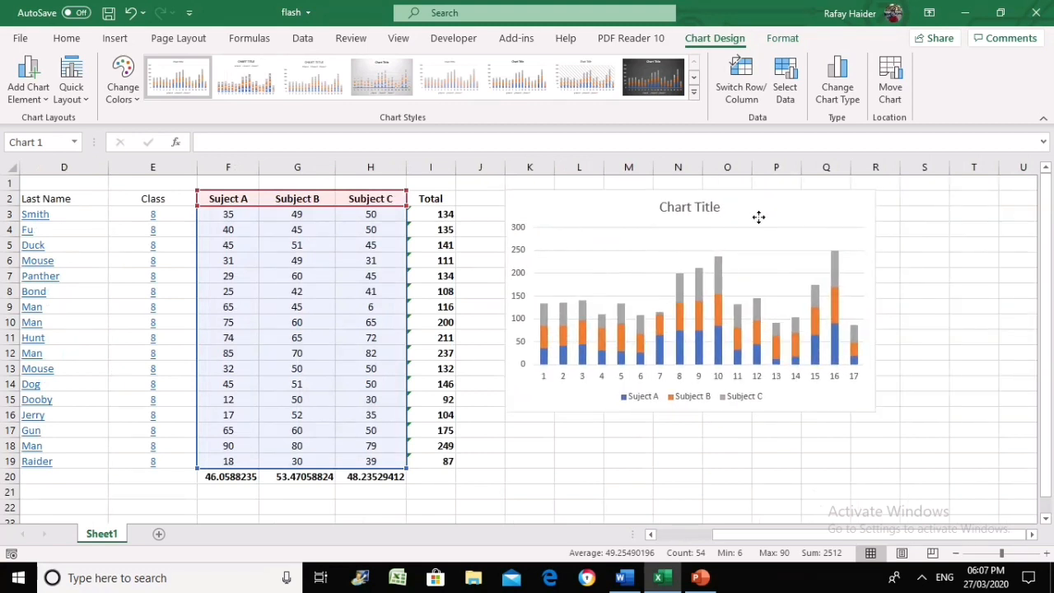
drag(875, 413, 913, 470)
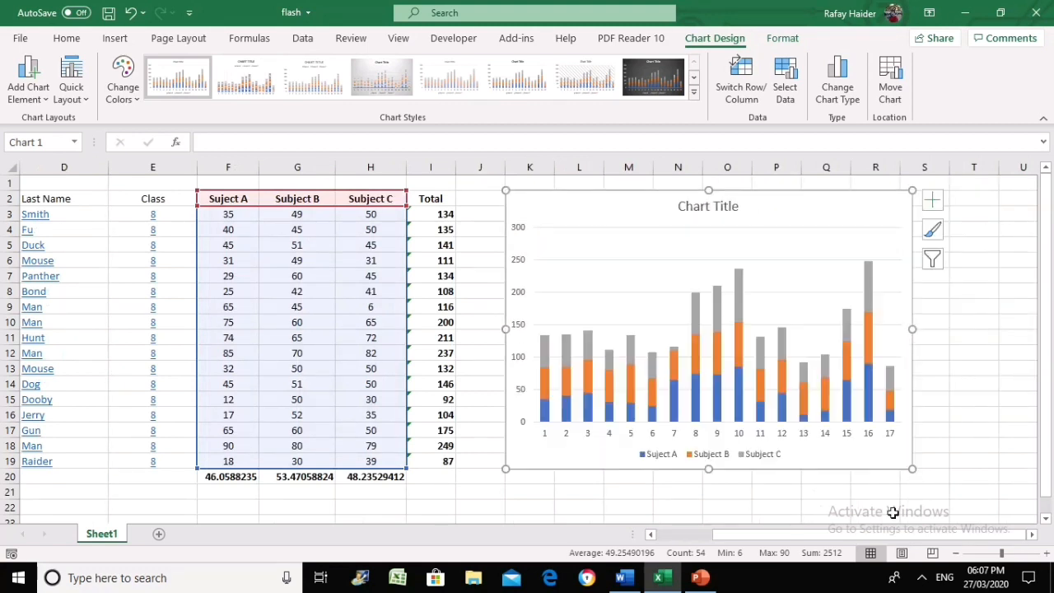
drag(798, 535, 740, 538)
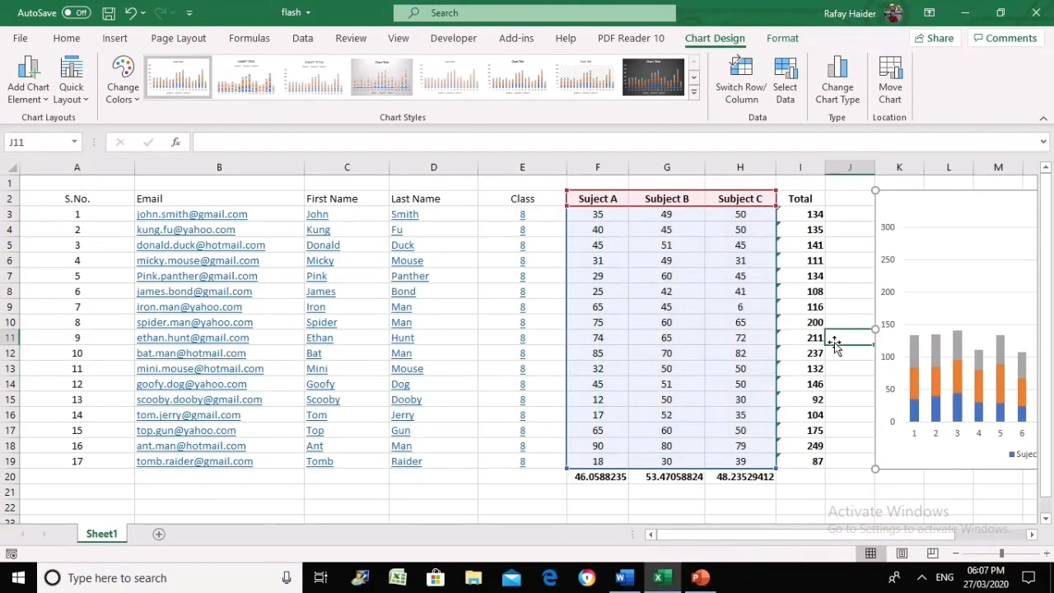
click(830, 347)
Apply the arrow icon set to the subject marks in F3:H19 with Quick Analysis
click(607, 216)
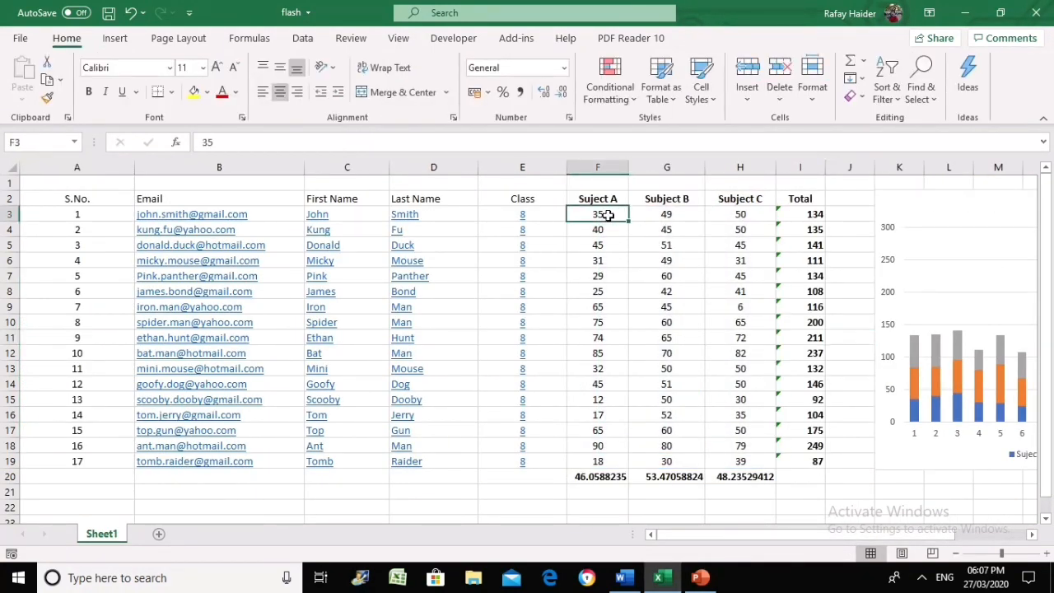
drag(607, 215, 762, 459)
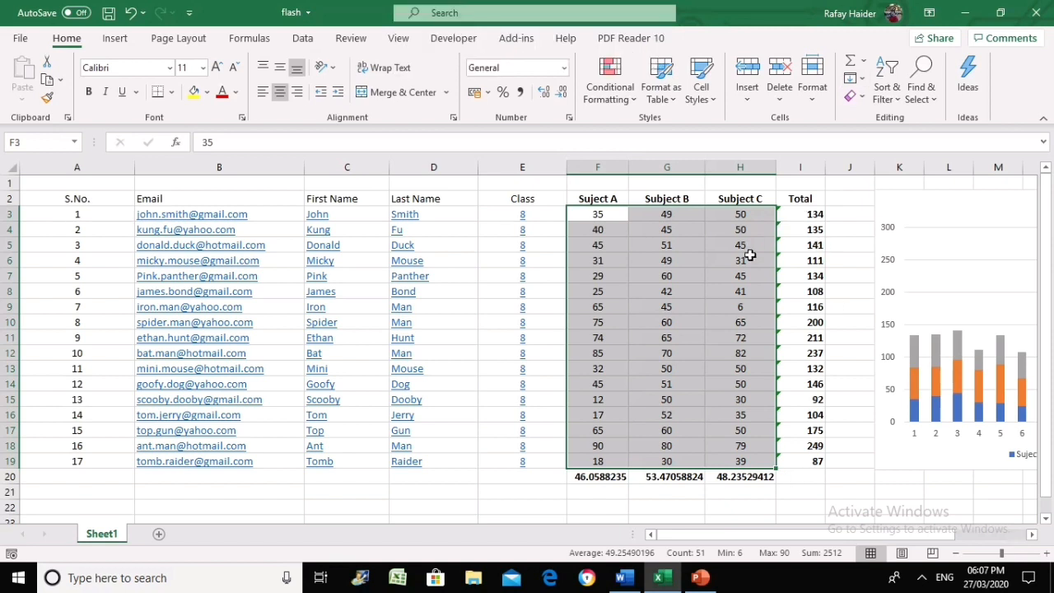
click(787, 480)
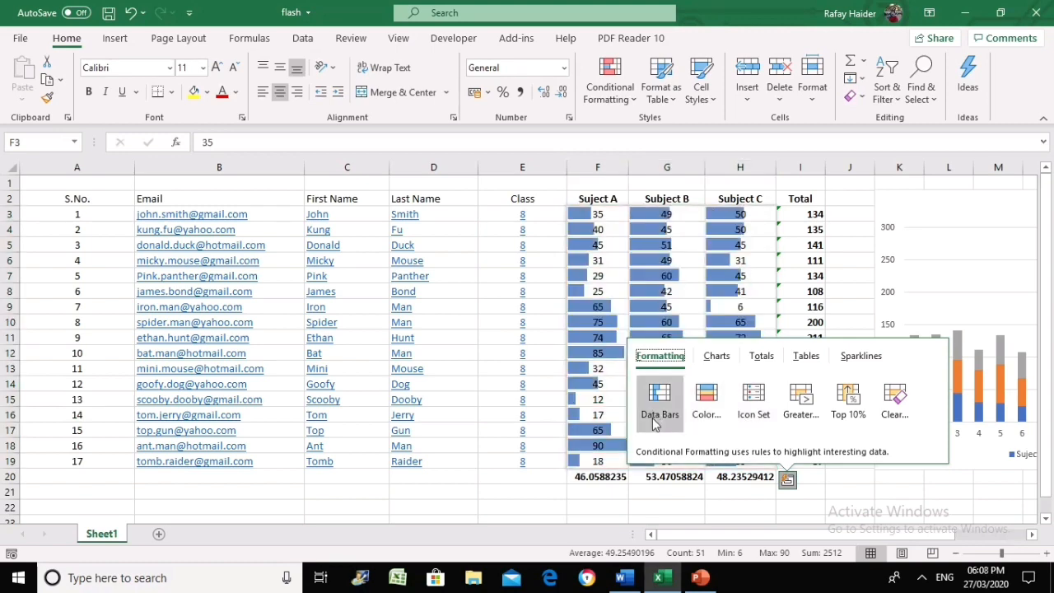
click(756, 416)
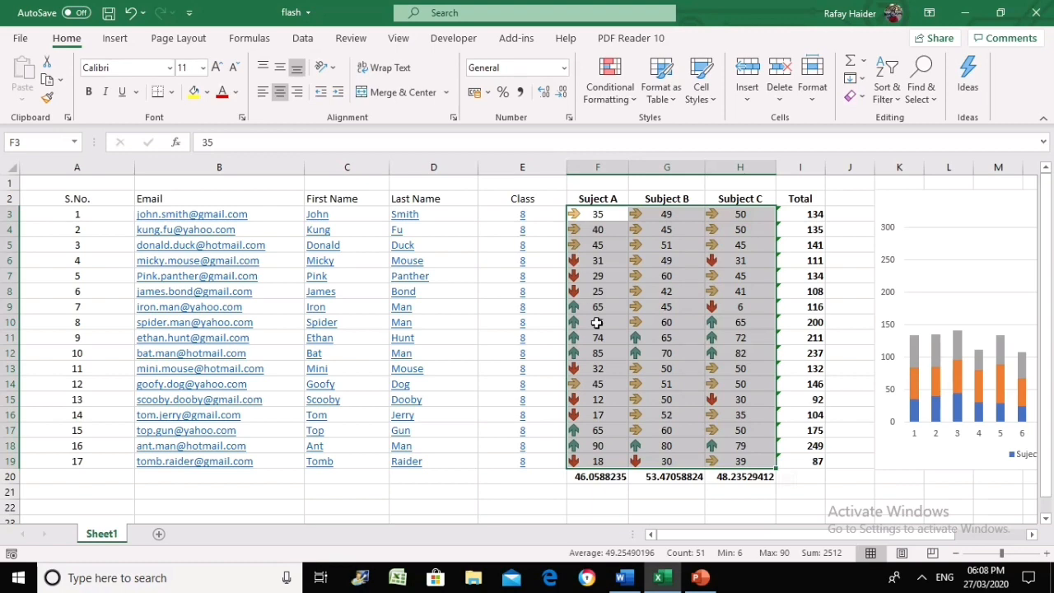
click(597, 323)
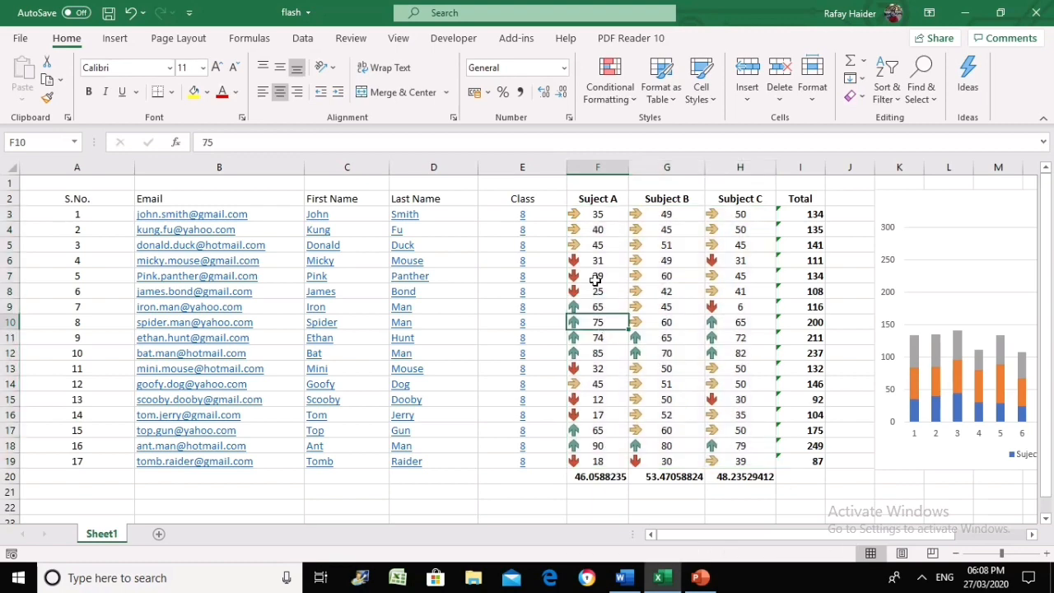
Apply the uncircled check, exclamation mark and cross icon set to the subject marks in F3:H19
drag(597, 213, 739, 466)
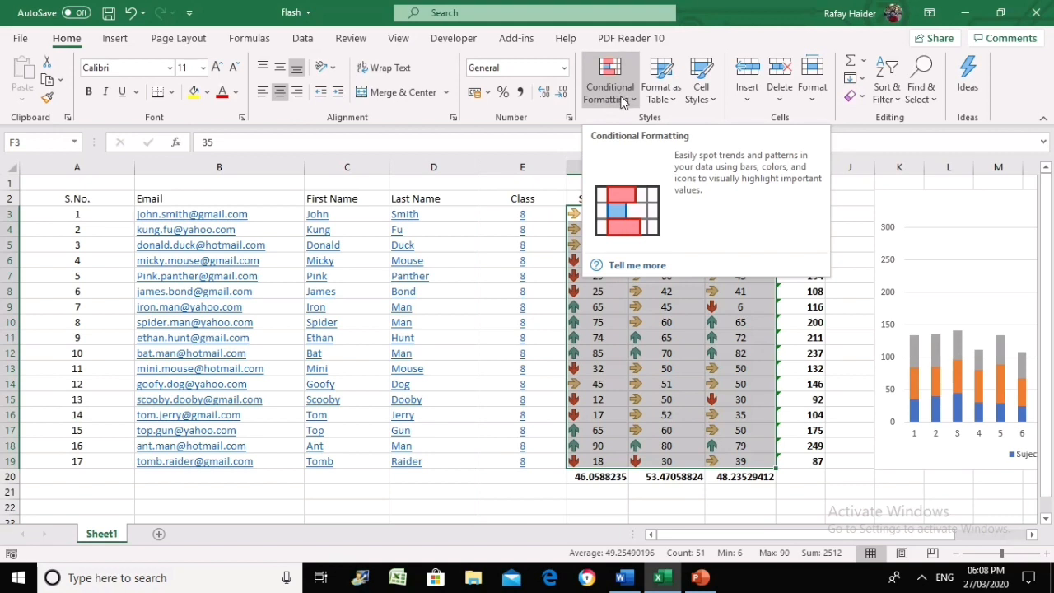
click(624, 101)
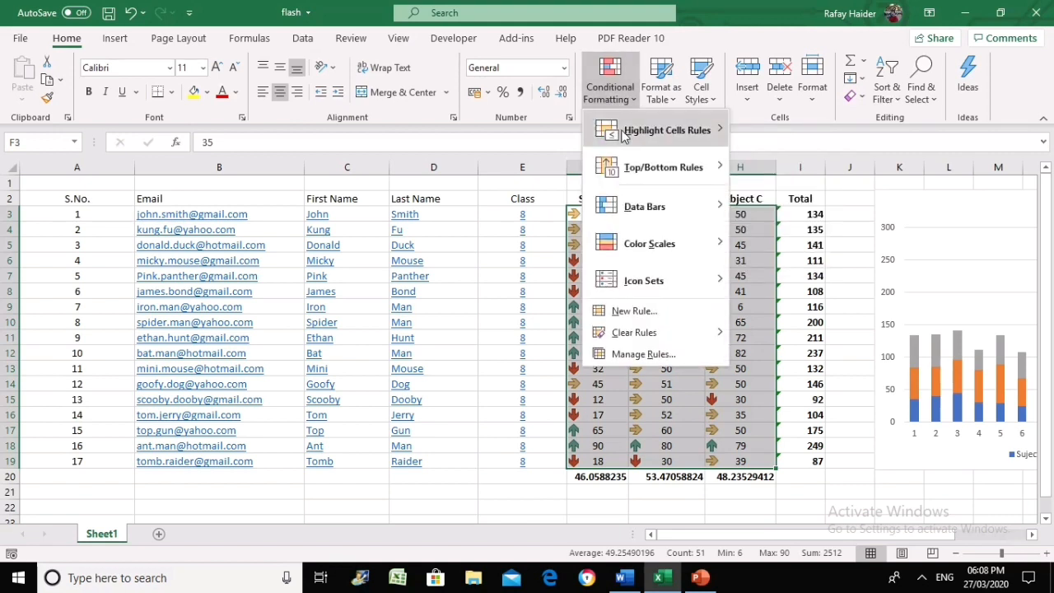
mouse_move(647, 288)
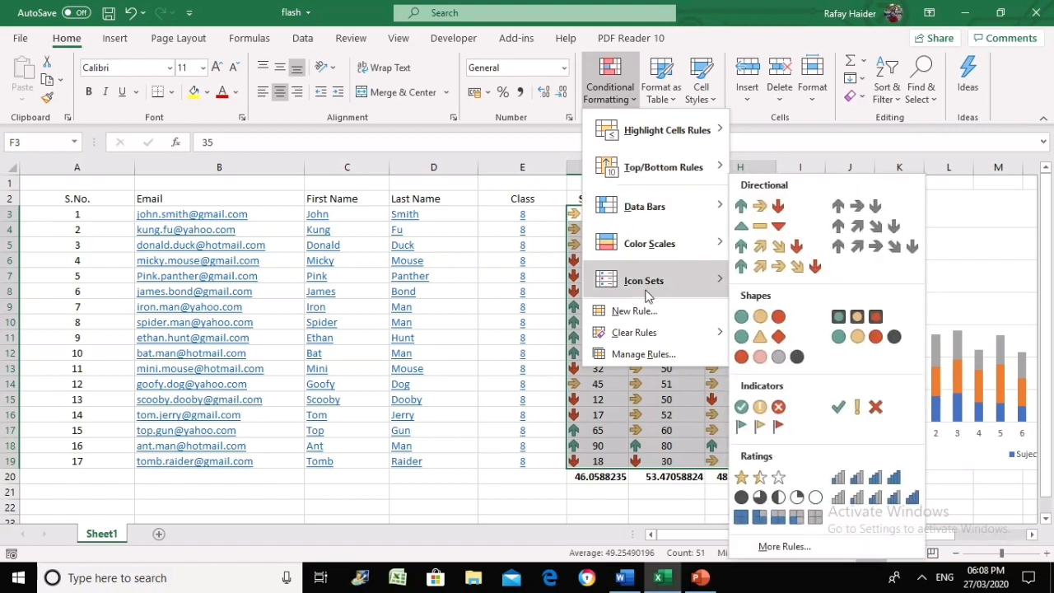
click(861, 406)
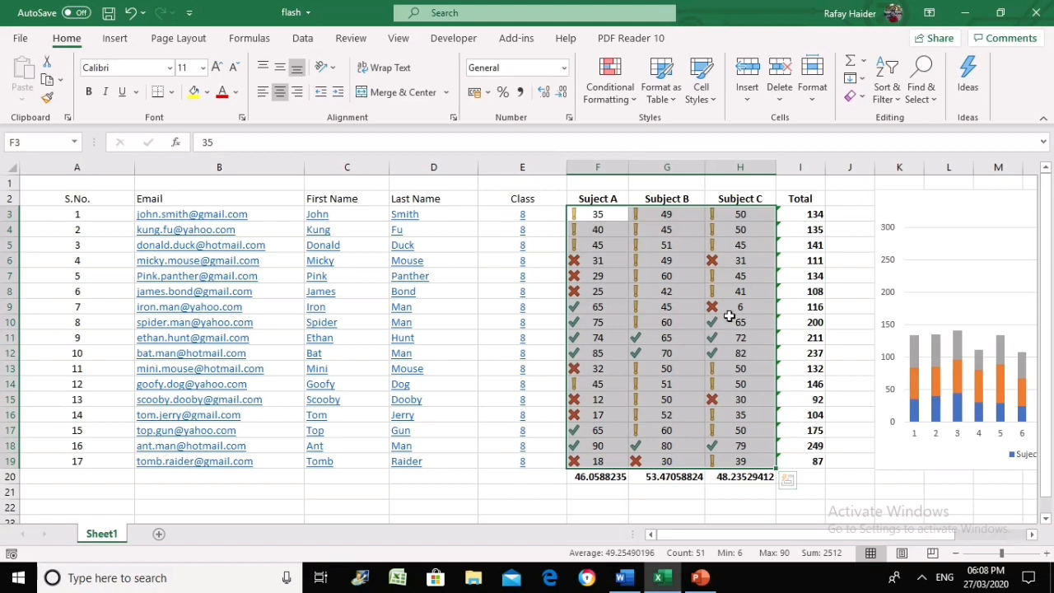
Edit the marks' icon set rule so the middle band shows a red cross and the lowest band shows No Cell Icon
click(626, 99)
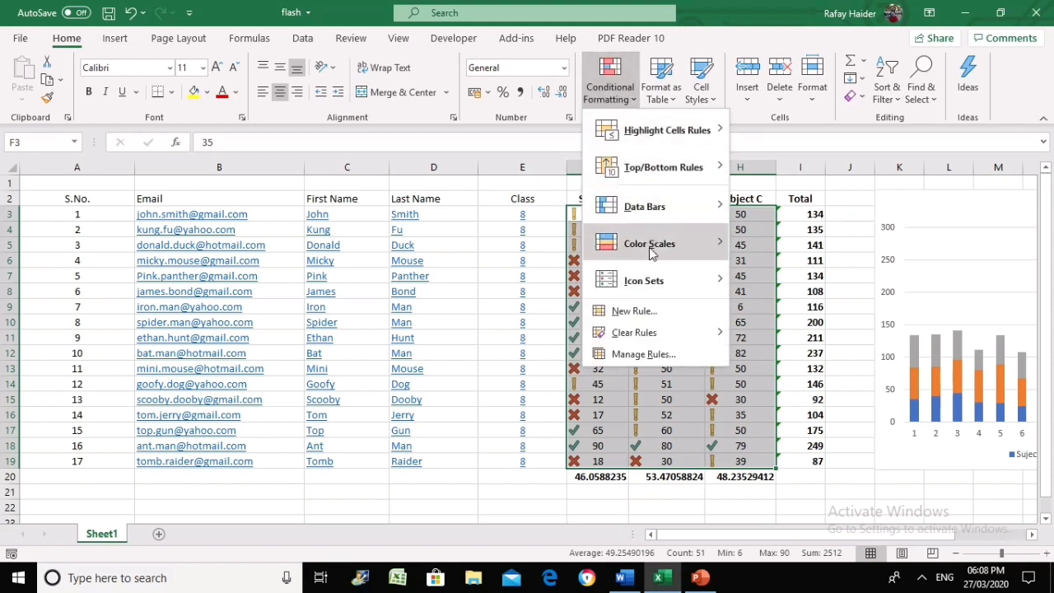
click(647, 354)
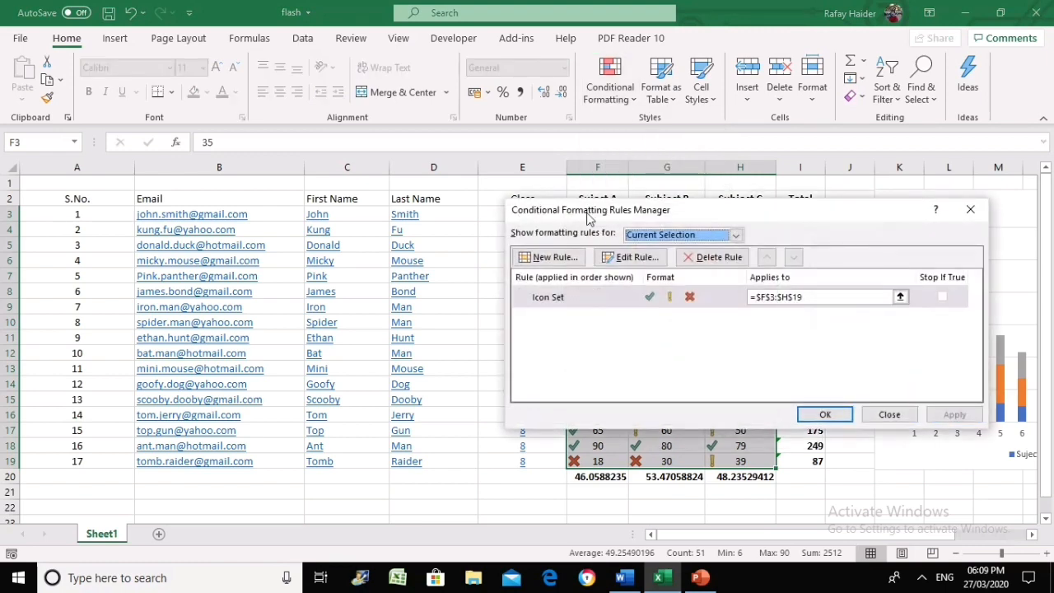
drag(588, 216, 344, 81)
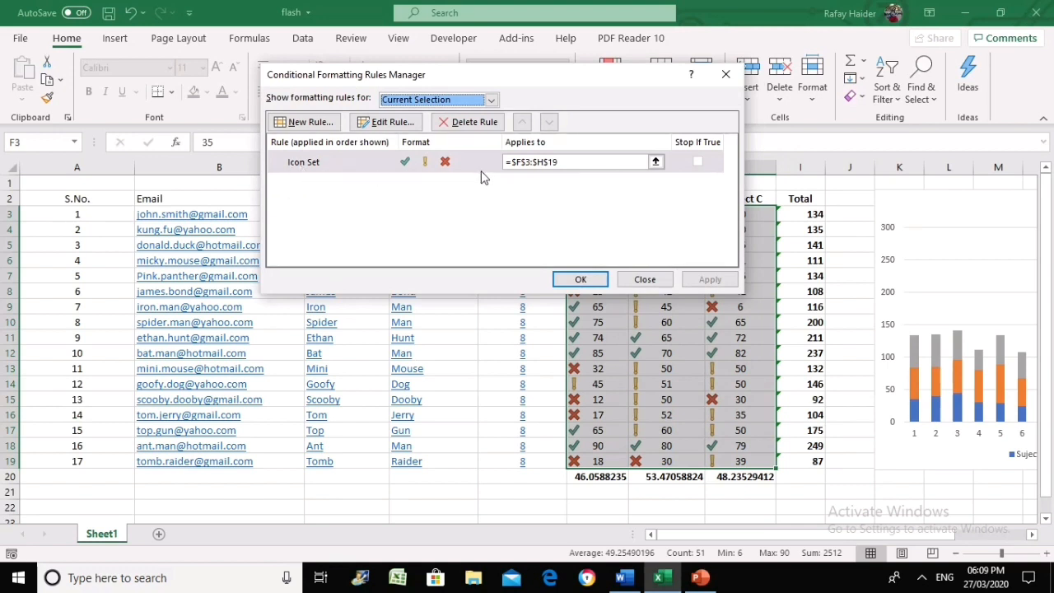
click(390, 124)
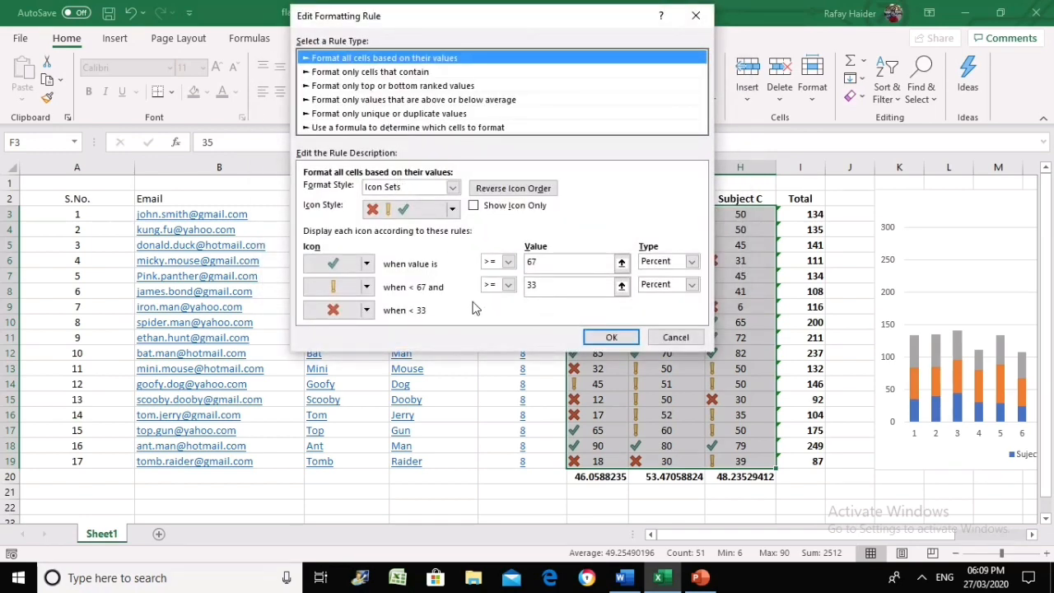
click(368, 289)
click(421, 338)
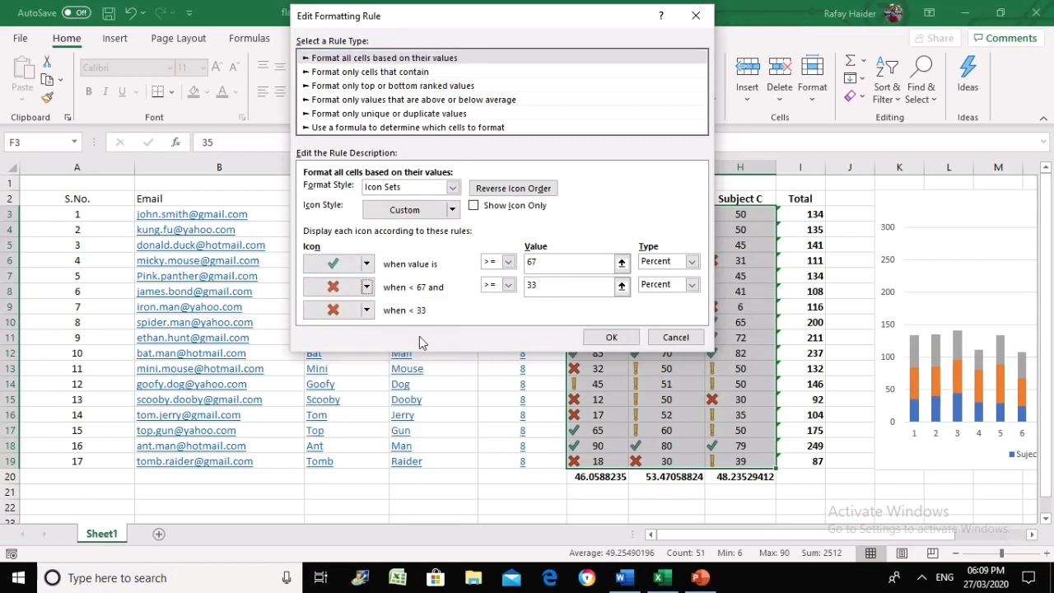
click(367, 310)
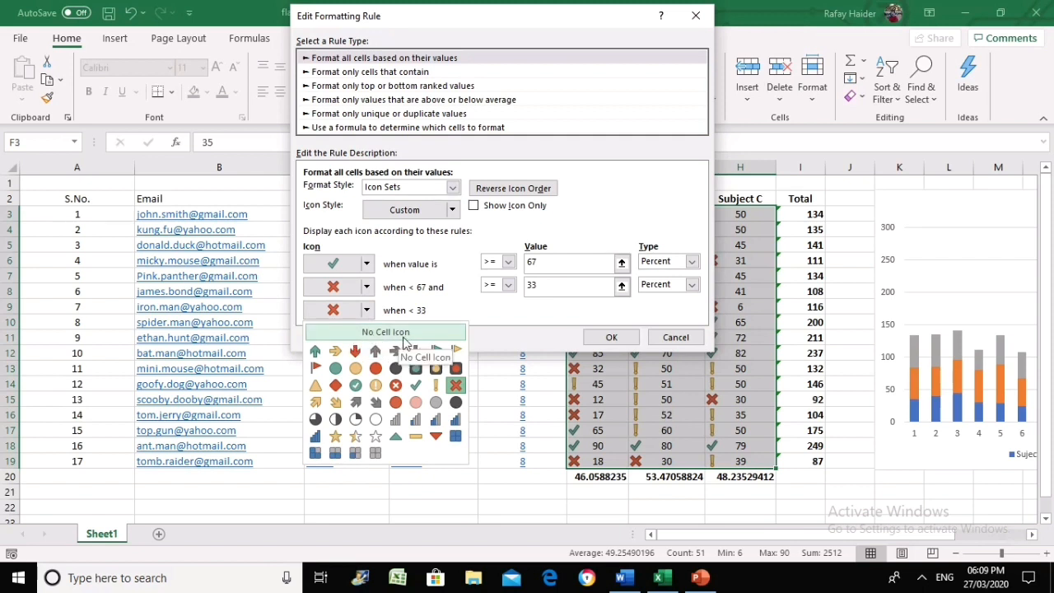
click(403, 337)
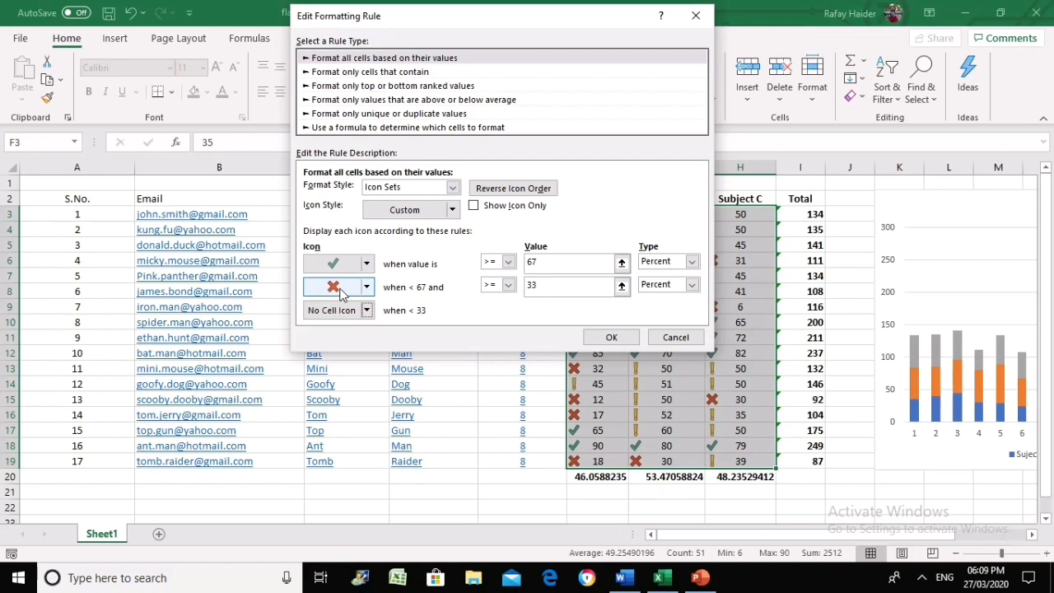
Set the marks rule's thresholds to Number type, green check from 50 and red cross from 0, and apply the rule
click(693, 262)
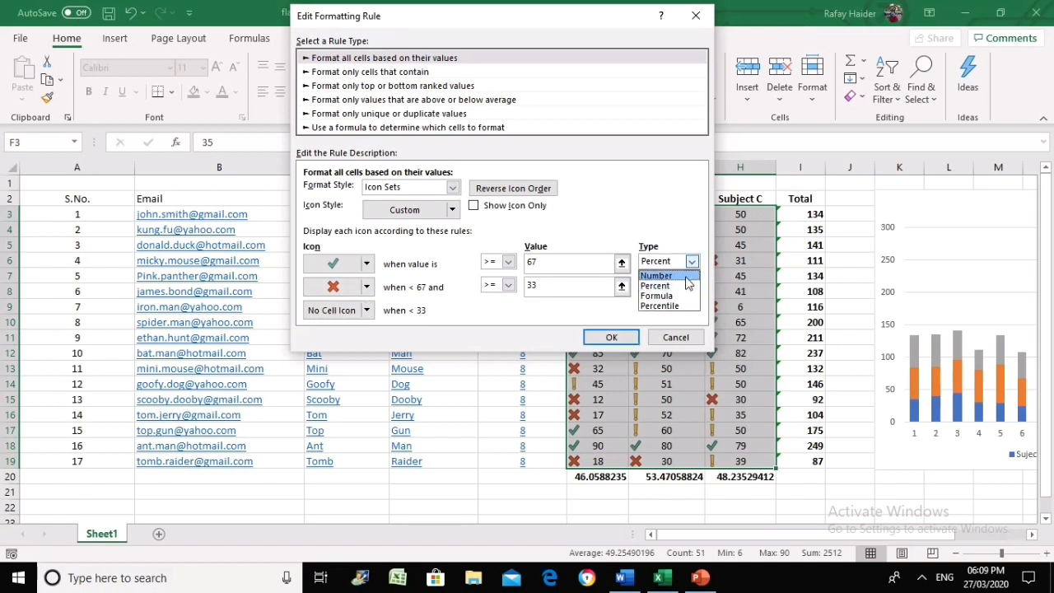
click(686, 276)
click(552, 262)
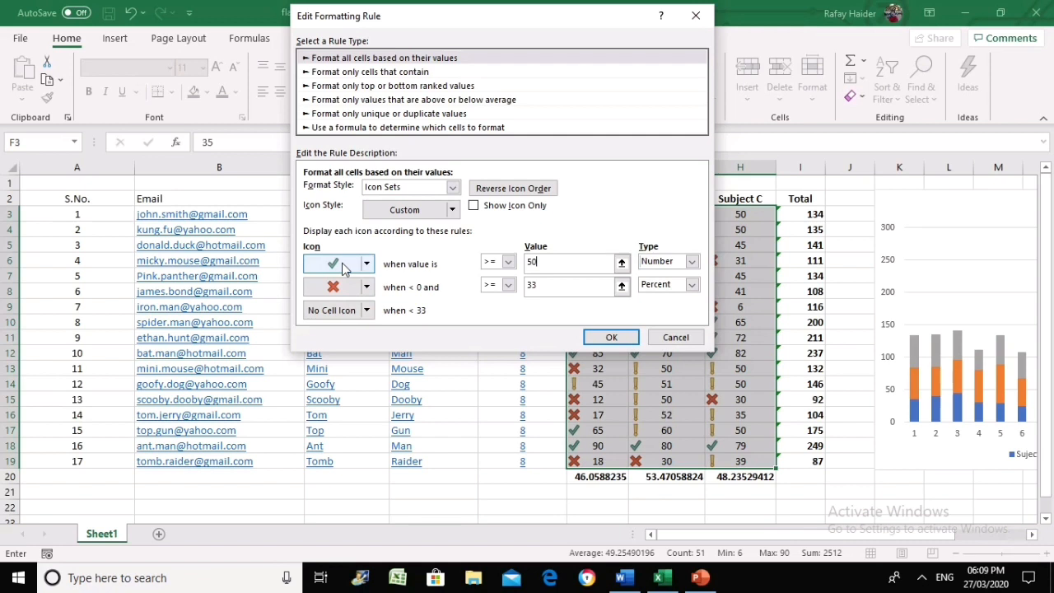
click(534, 293)
double_click(533, 285)
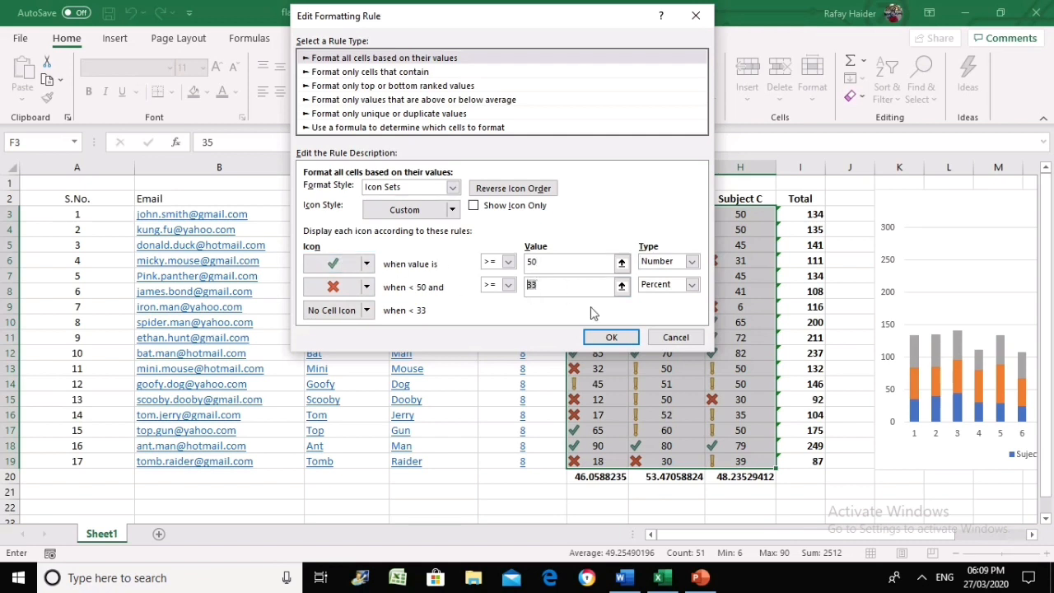
text(0)
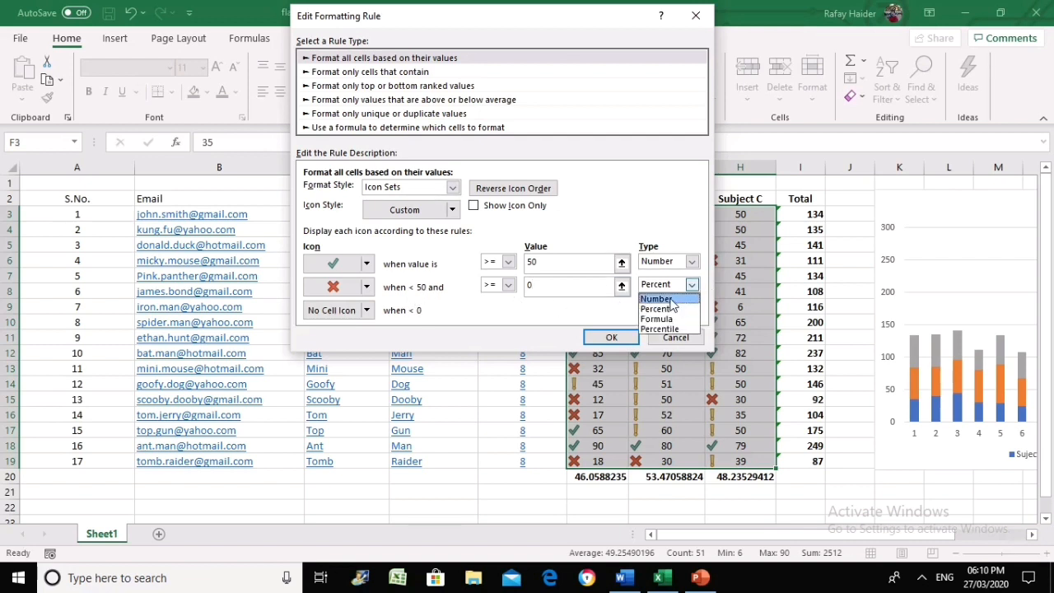
click(657, 298)
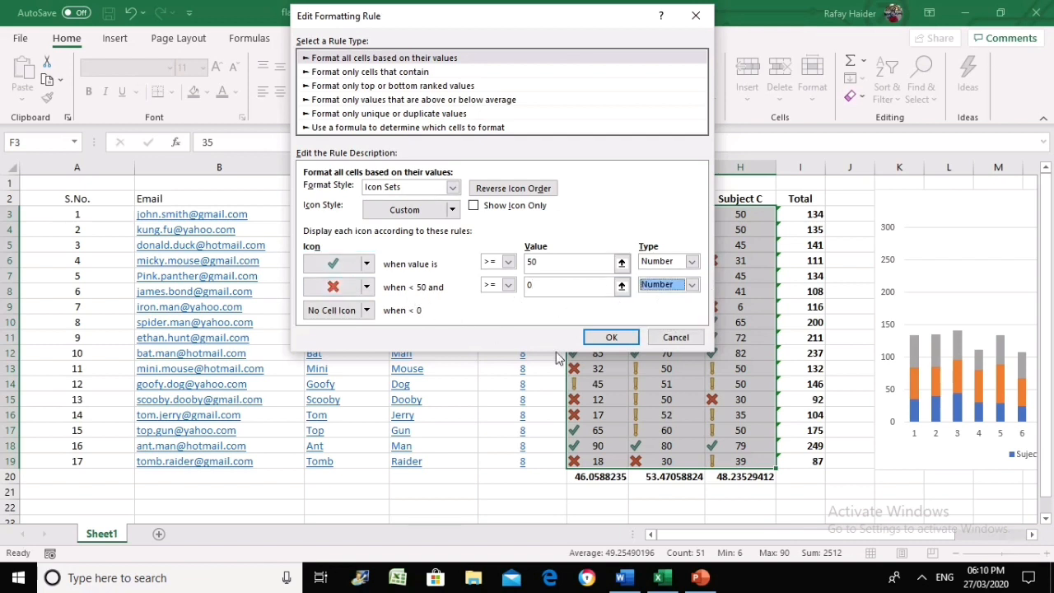
click(612, 337)
click(708, 279)
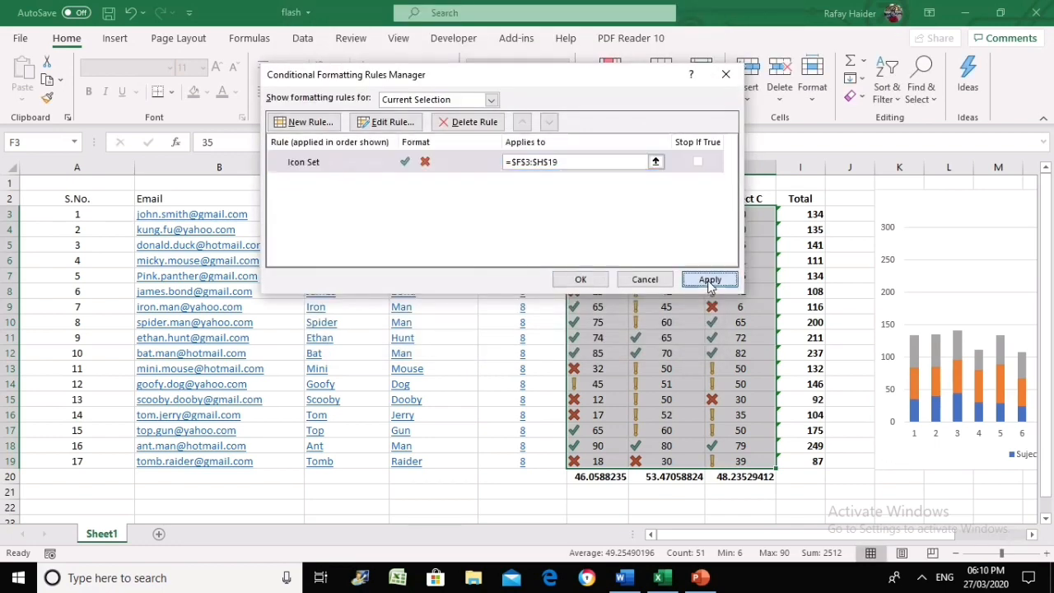
click(606, 279)
click(647, 338)
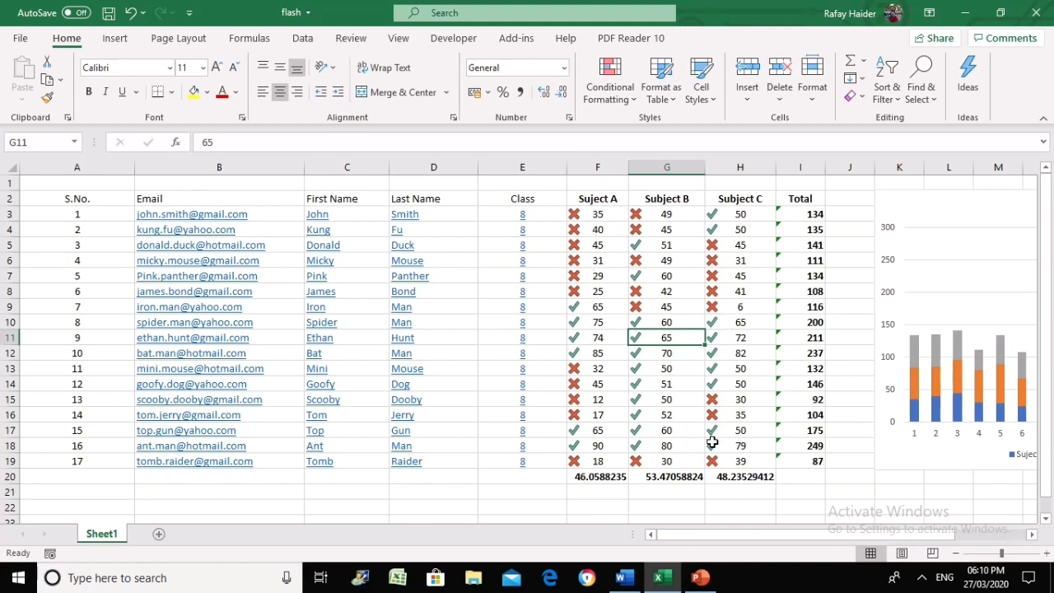
Apply the uncircled check, exclamation mark and cross icon set to the totals in I3:I19
drag(807, 216, 799, 463)
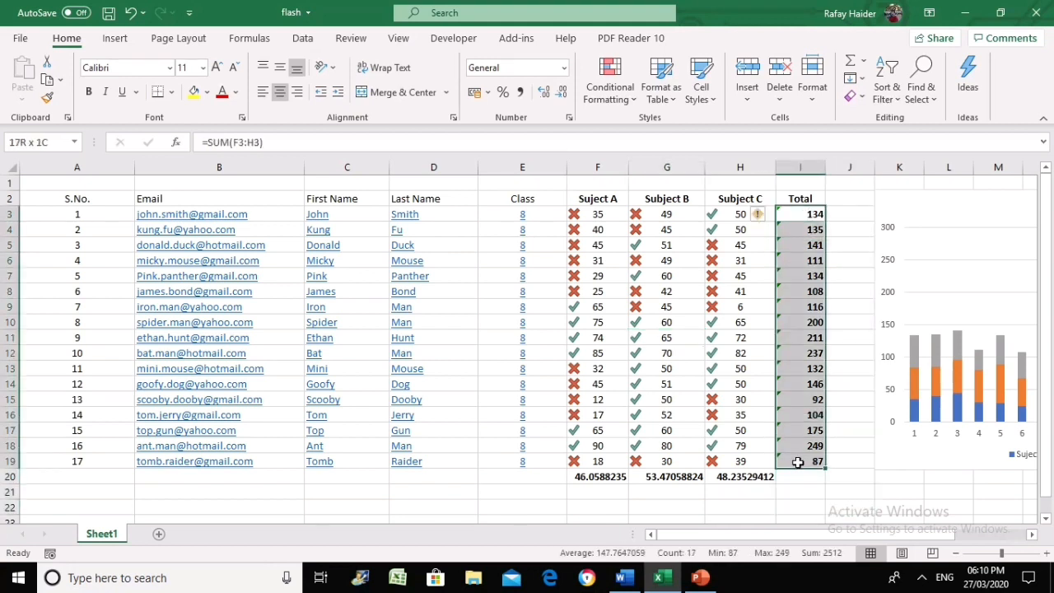
drag(798, 463, 798, 463)
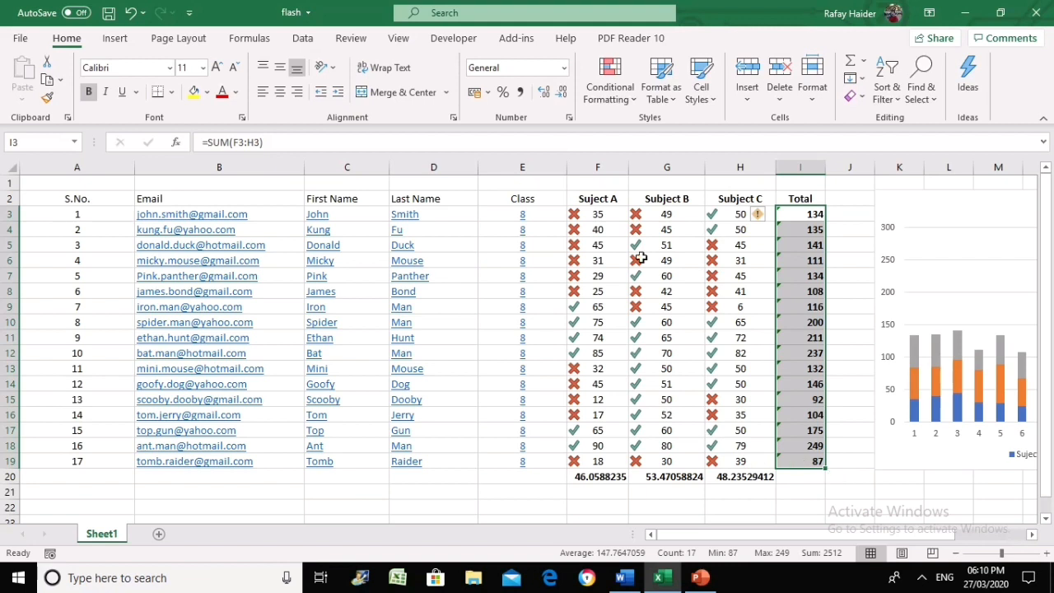
click(613, 97)
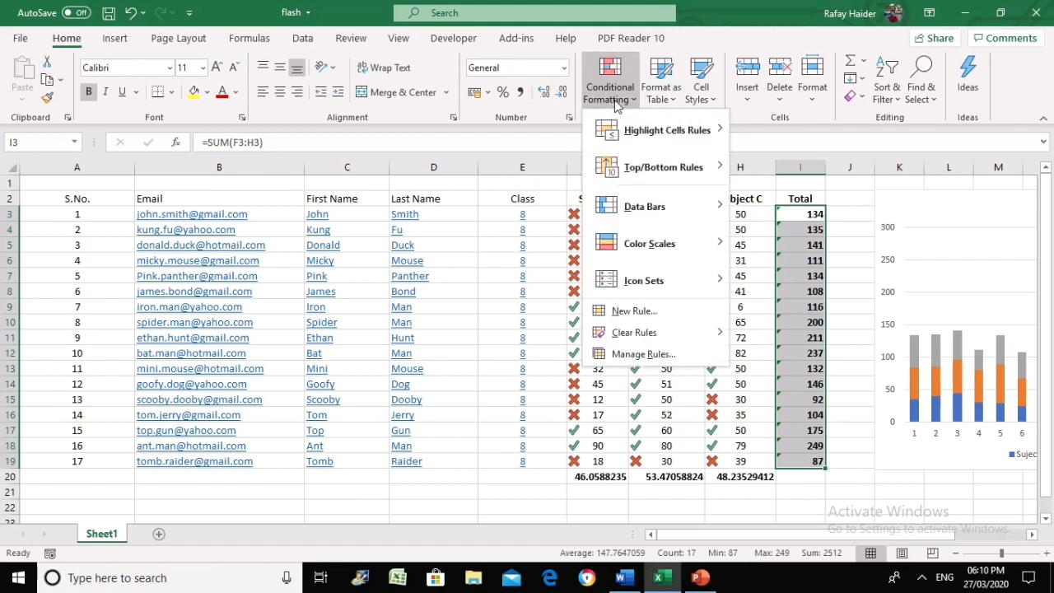
mouse_move(658, 292)
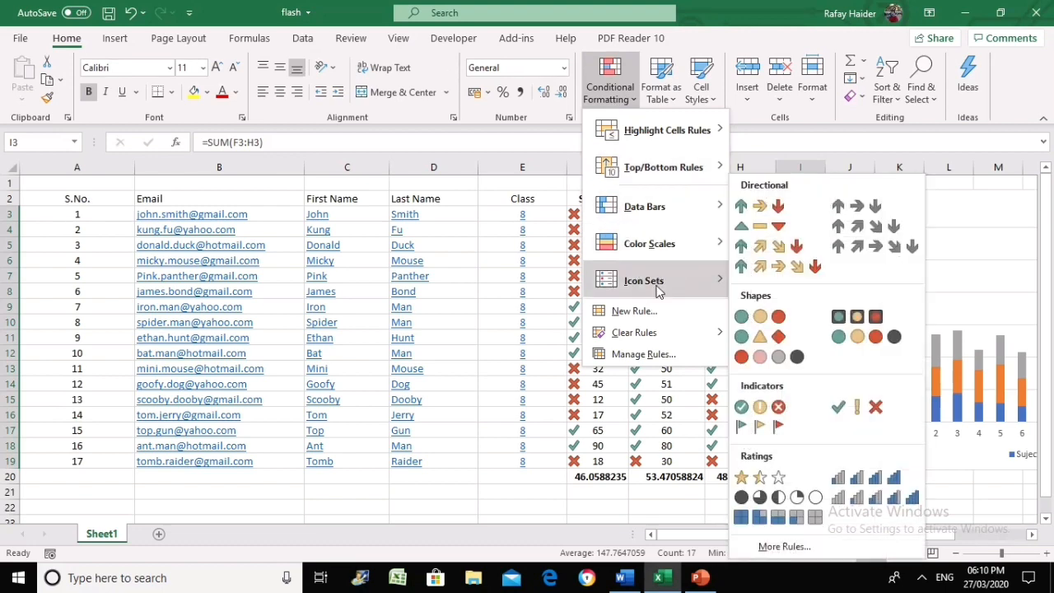
click(839, 407)
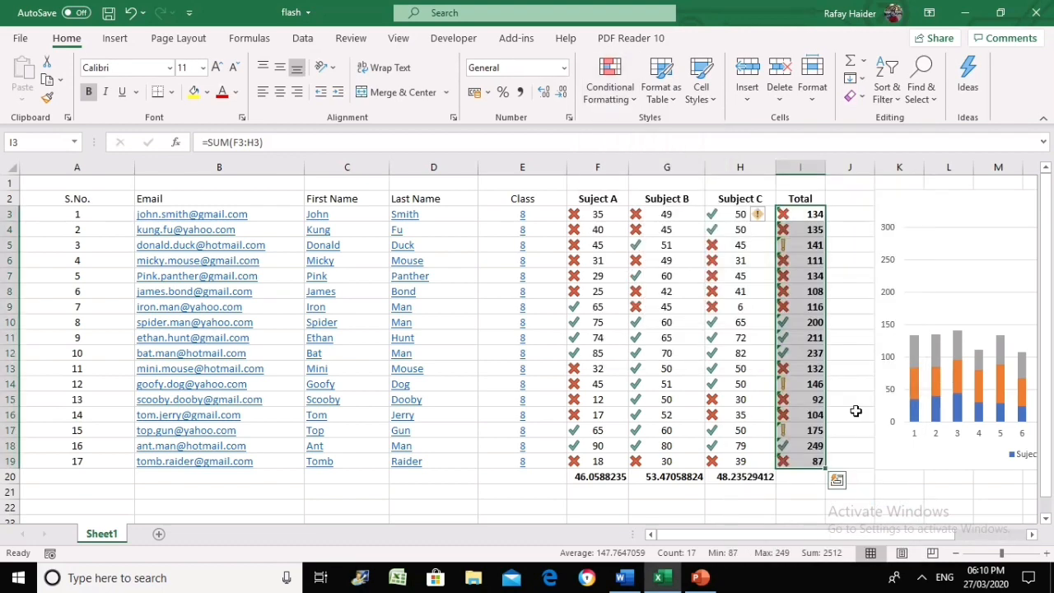
Edit the totals' icon set rule so the middle band shows a red cross and the lowest band shows No Cell Icon
click(622, 109)
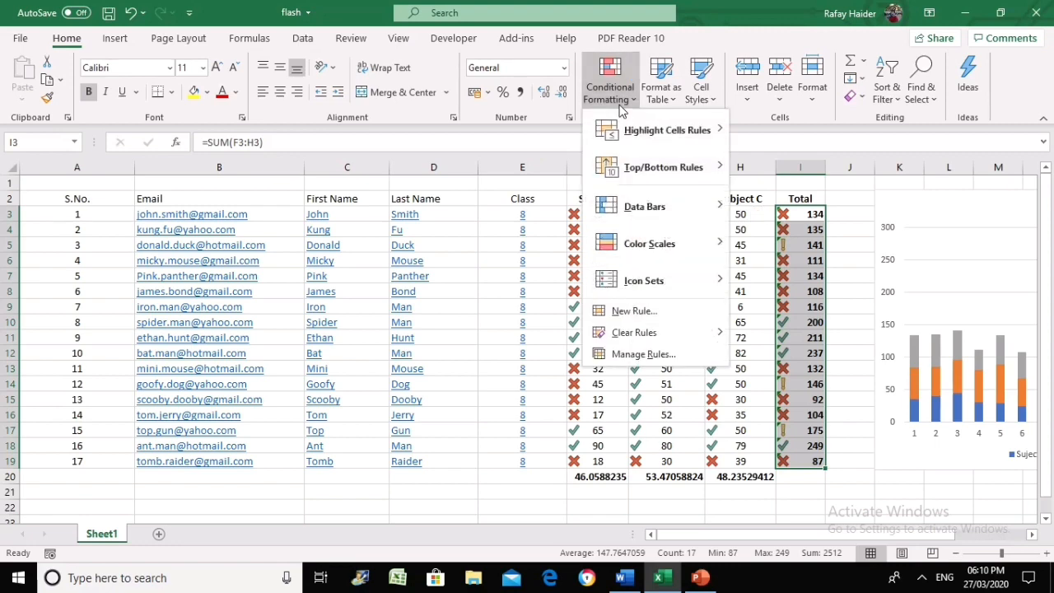
click(644, 355)
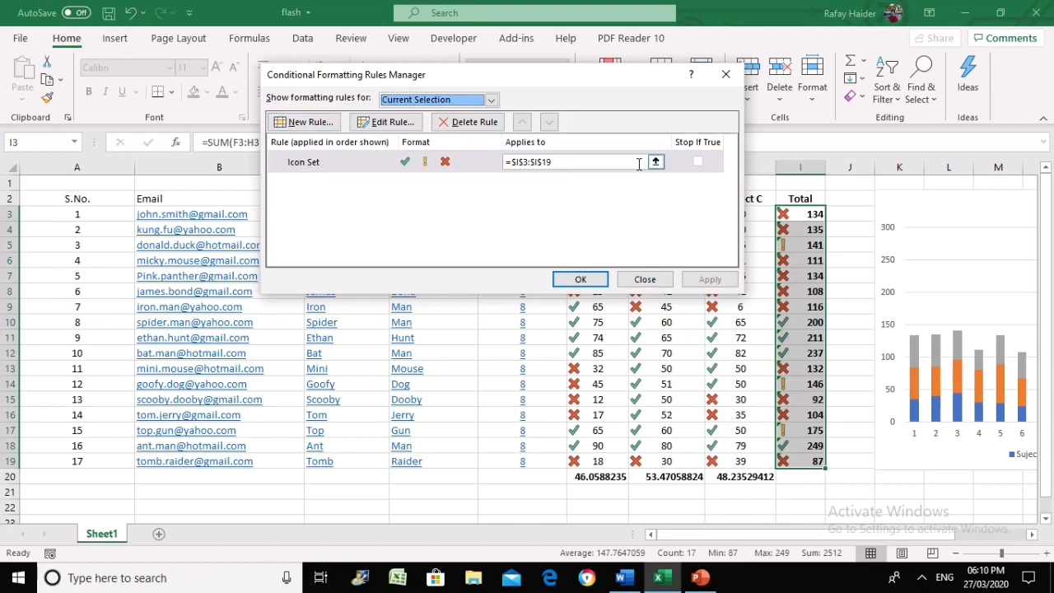
click(395, 129)
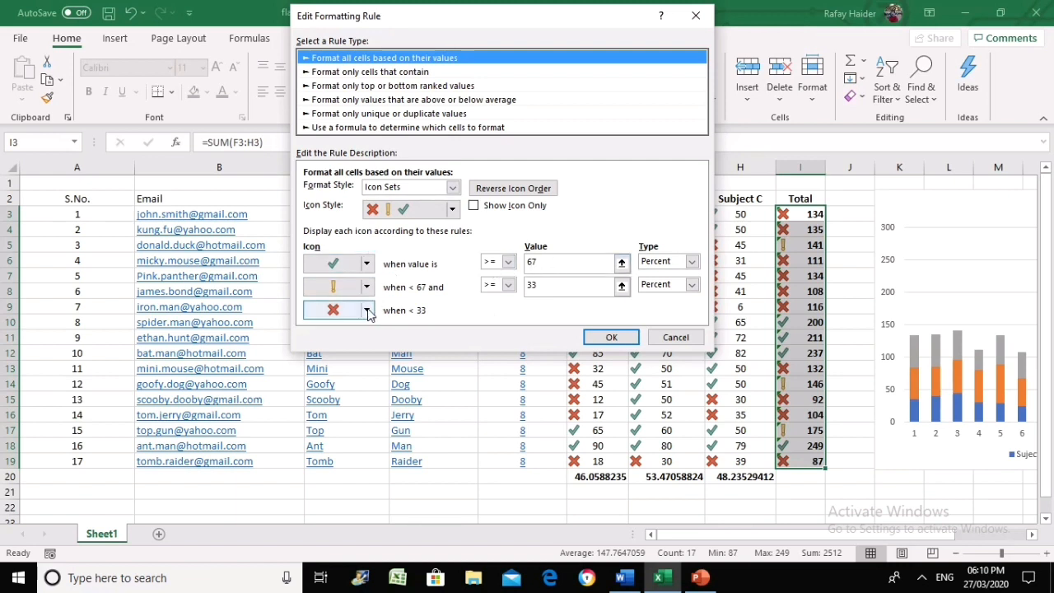
click(367, 287)
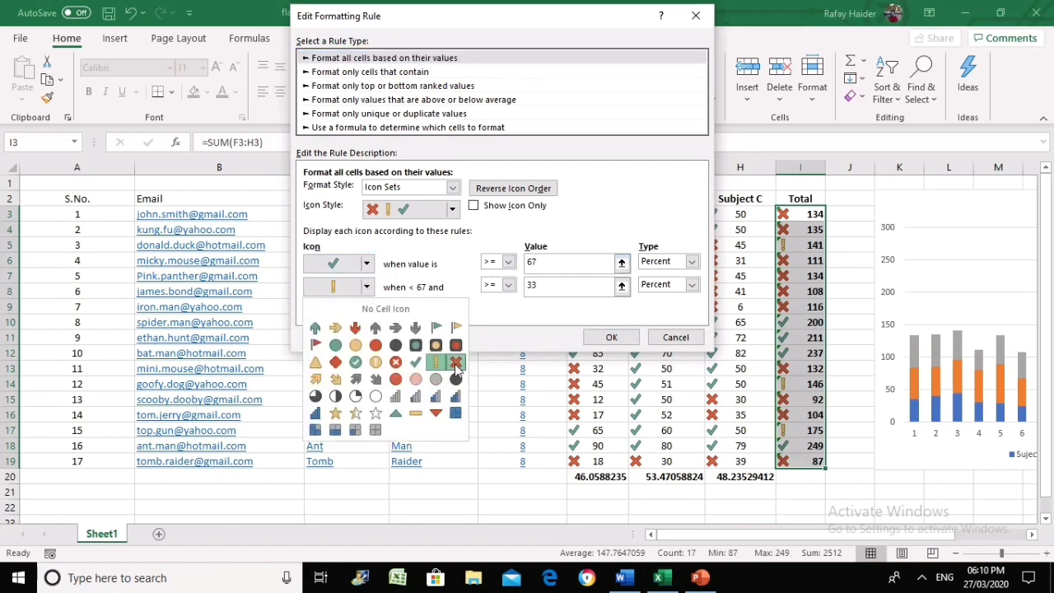
click(456, 362)
click(367, 311)
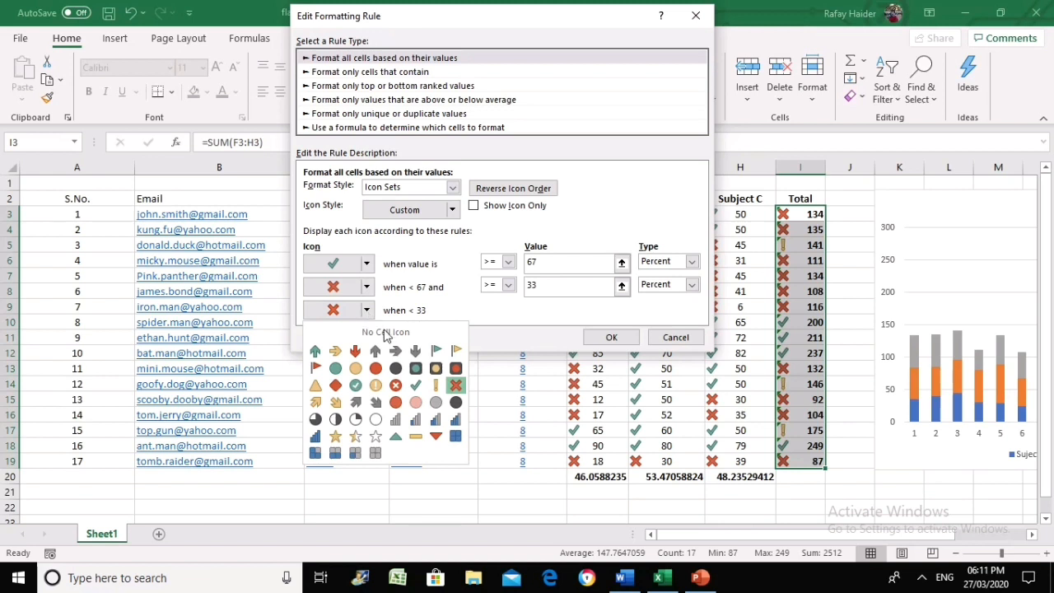
click(396, 332)
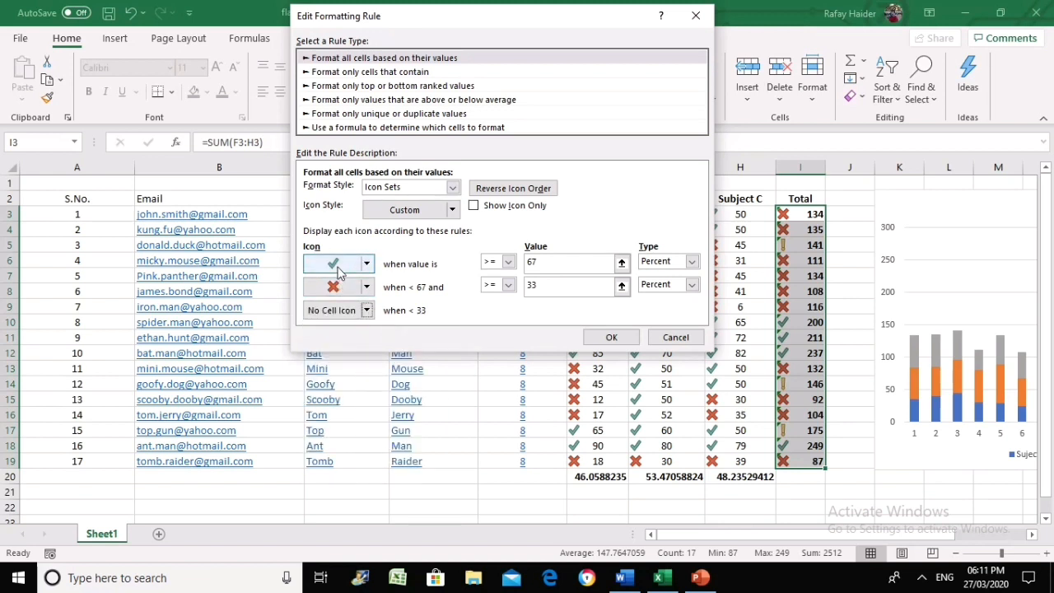
Set the totals rule's green check threshold to a Number value of 150 and the red cross threshold value to 0
drag(480, 261, 481, 262)
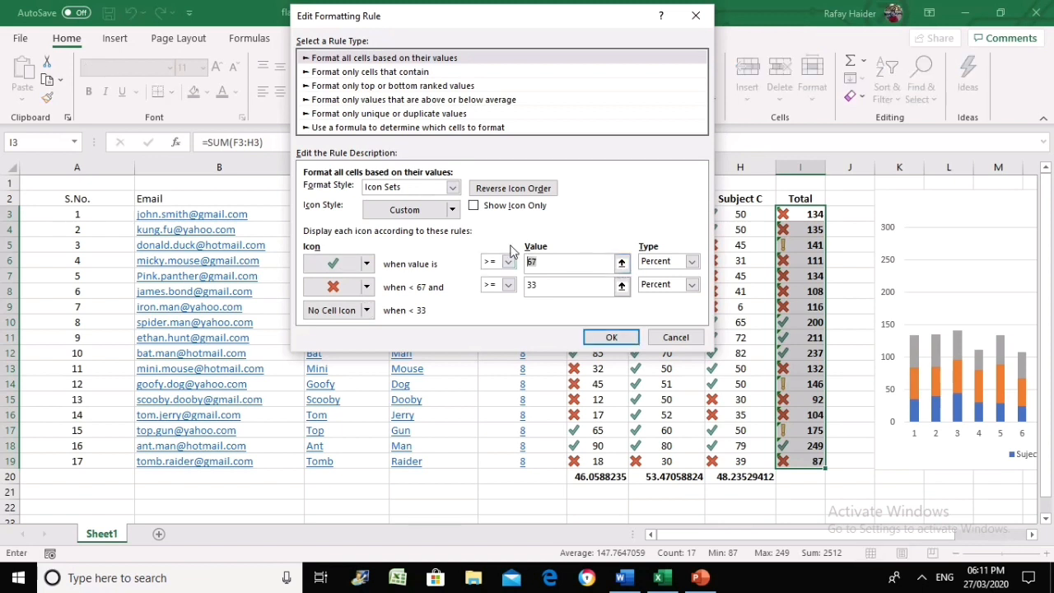
text(150)
click(692, 261)
click(688, 282)
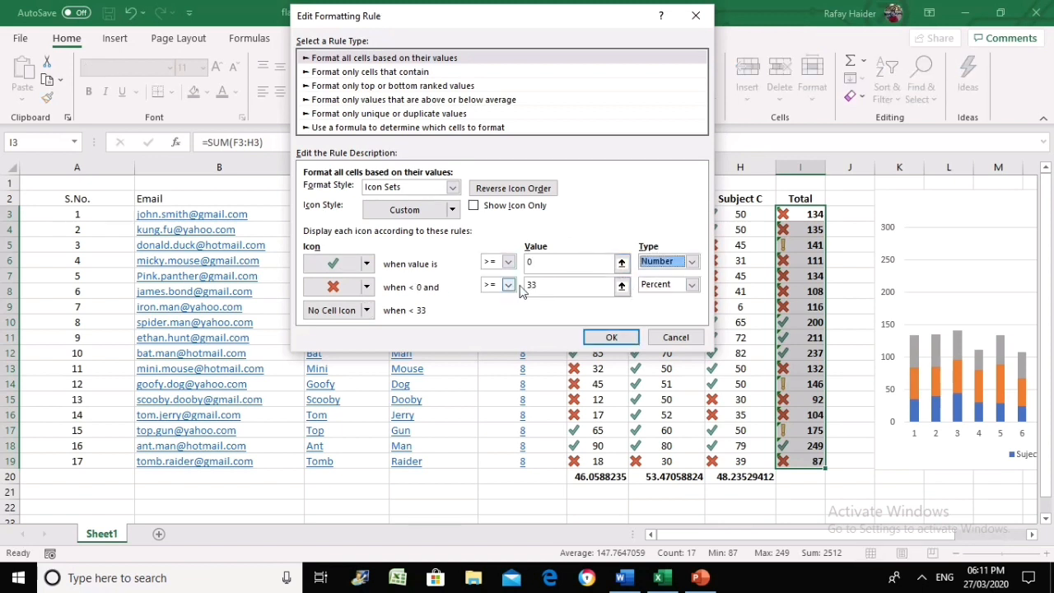
drag(548, 285, 519, 287)
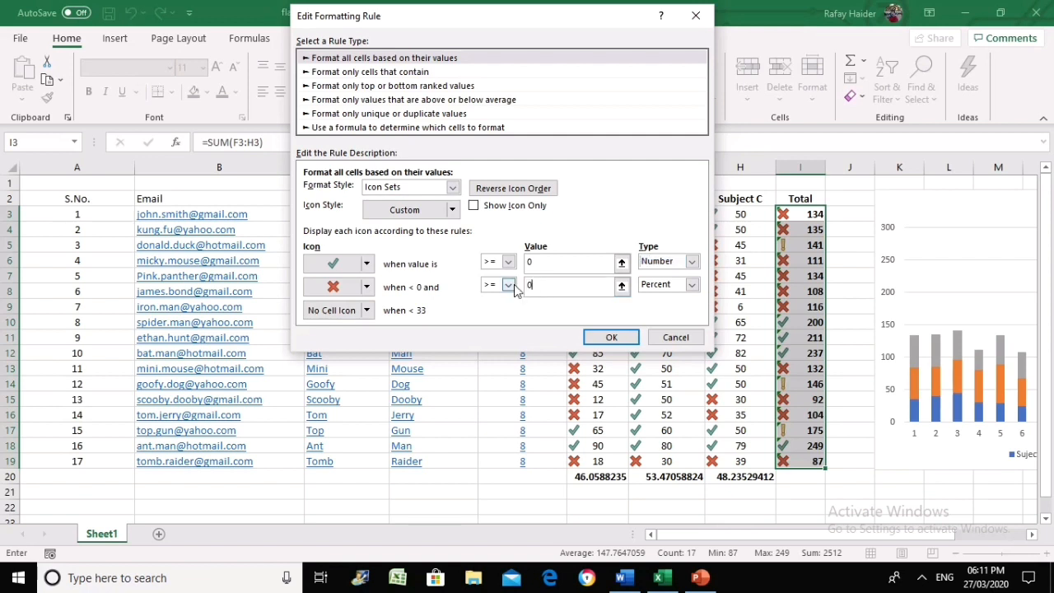
text(0)
click(566, 264)
click(544, 288)
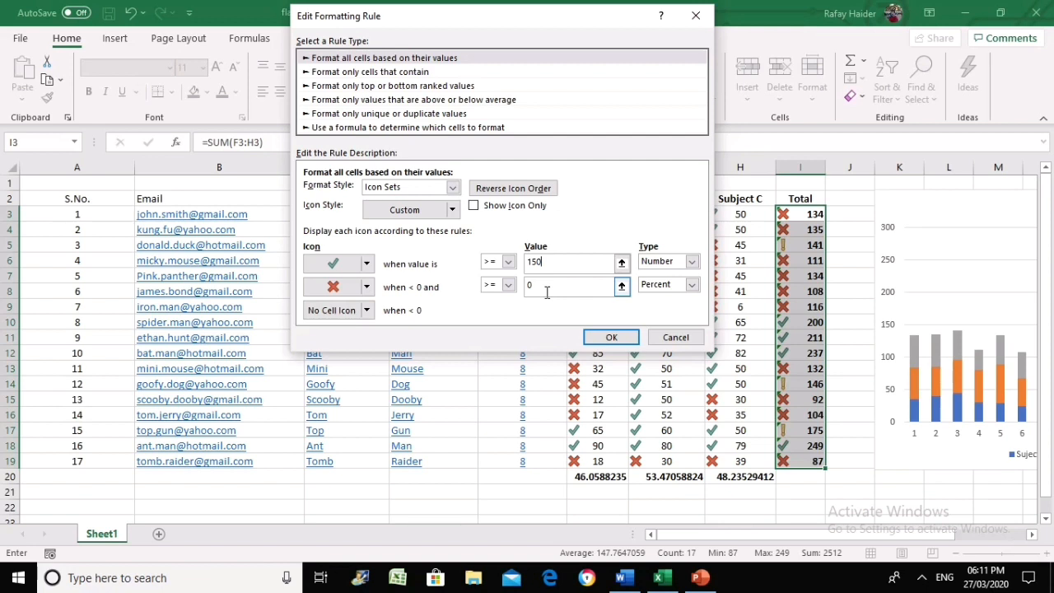
click(508, 285)
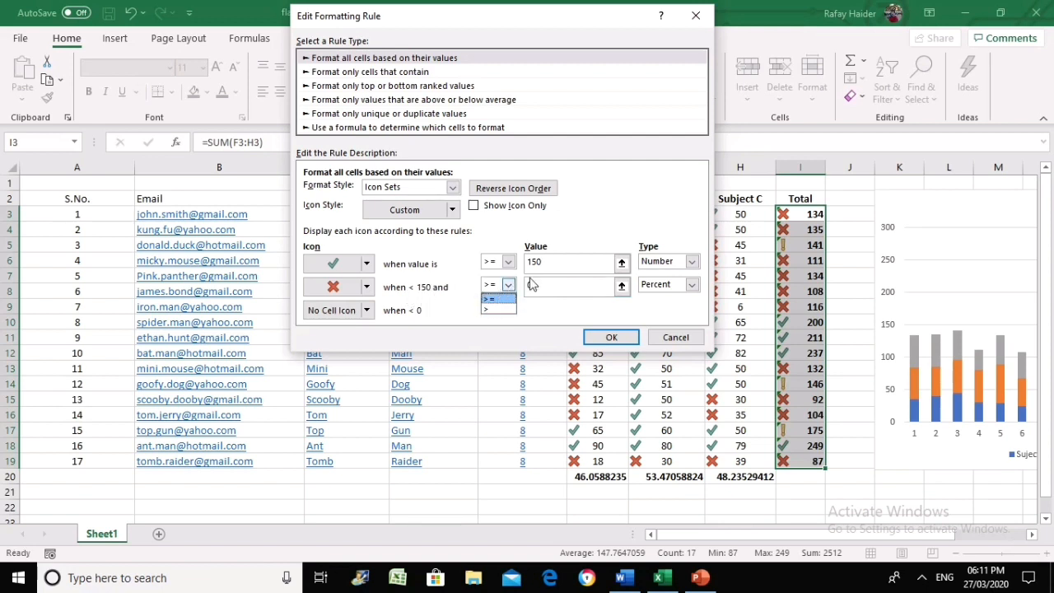
click(588, 235)
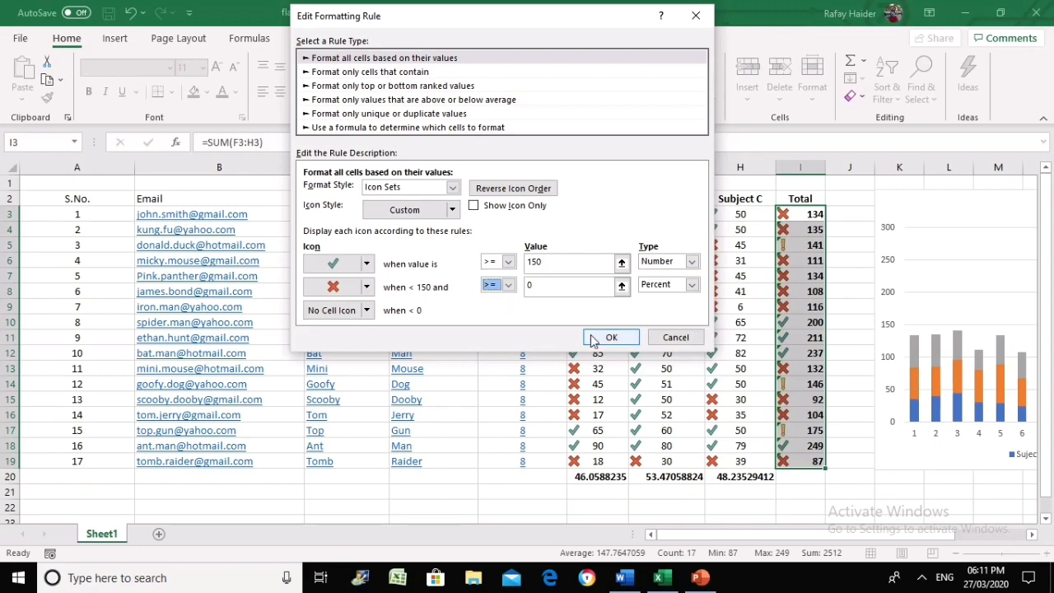
Change the red cross threshold's type to Number and apply the icon rule to the totals
click(692, 285)
click(681, 298)
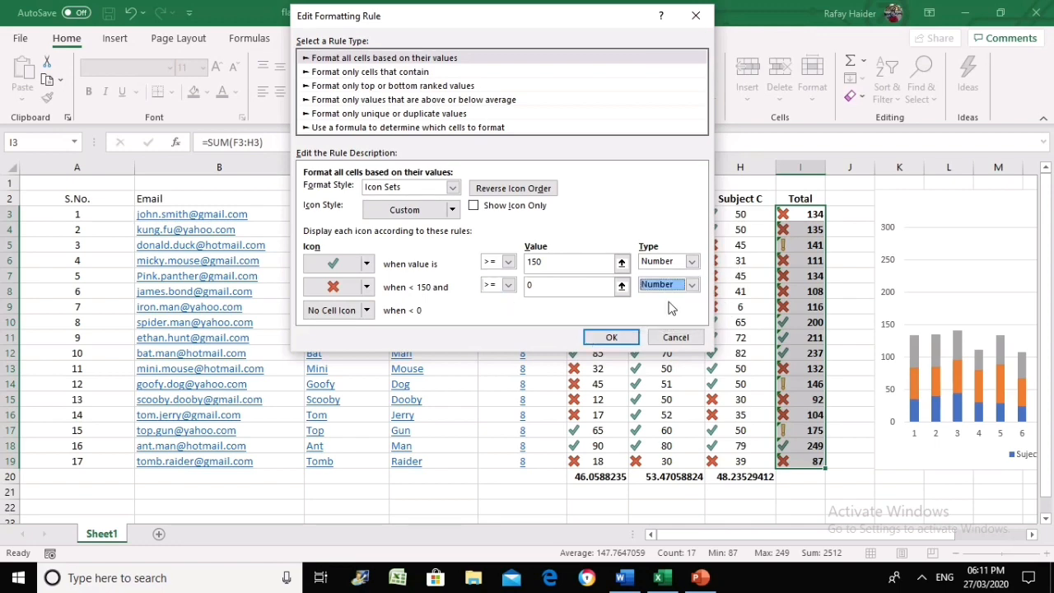
click(611, 337)
click(721, 282)
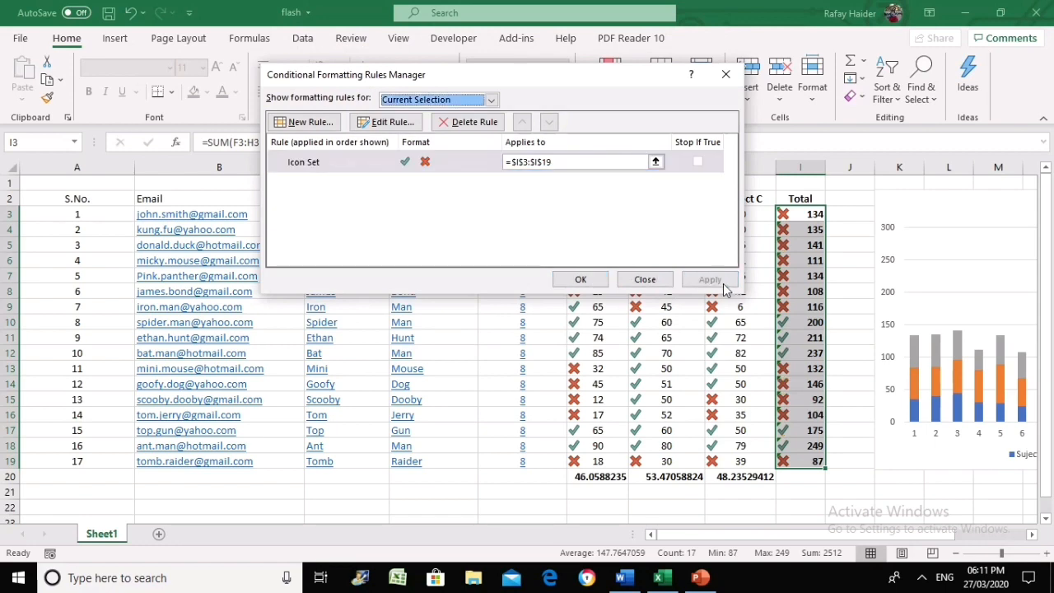
click(576, 280)
click(811, 368)
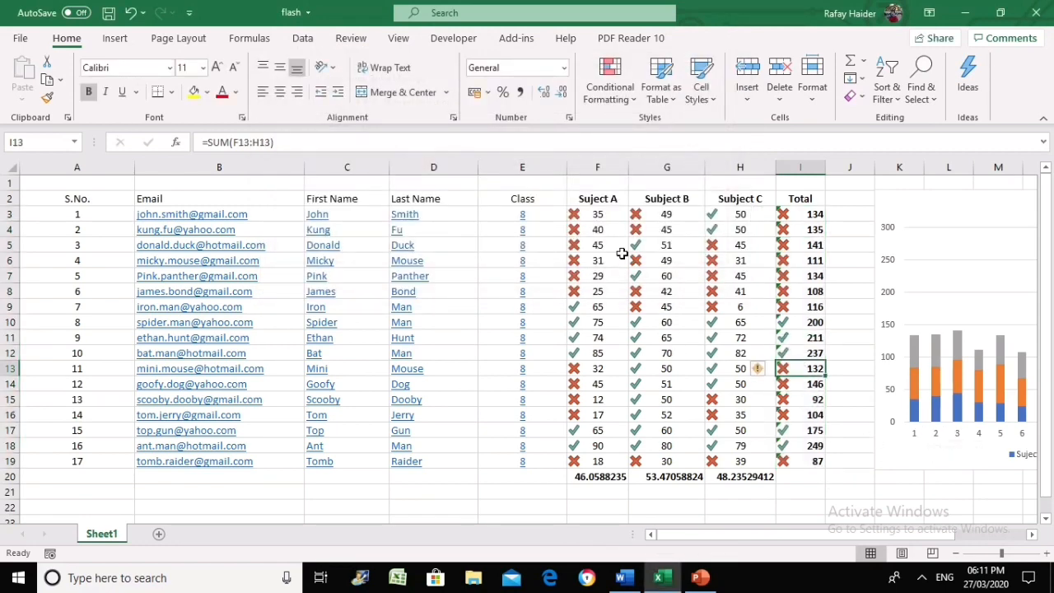
drag(595, 213, 796, 225)
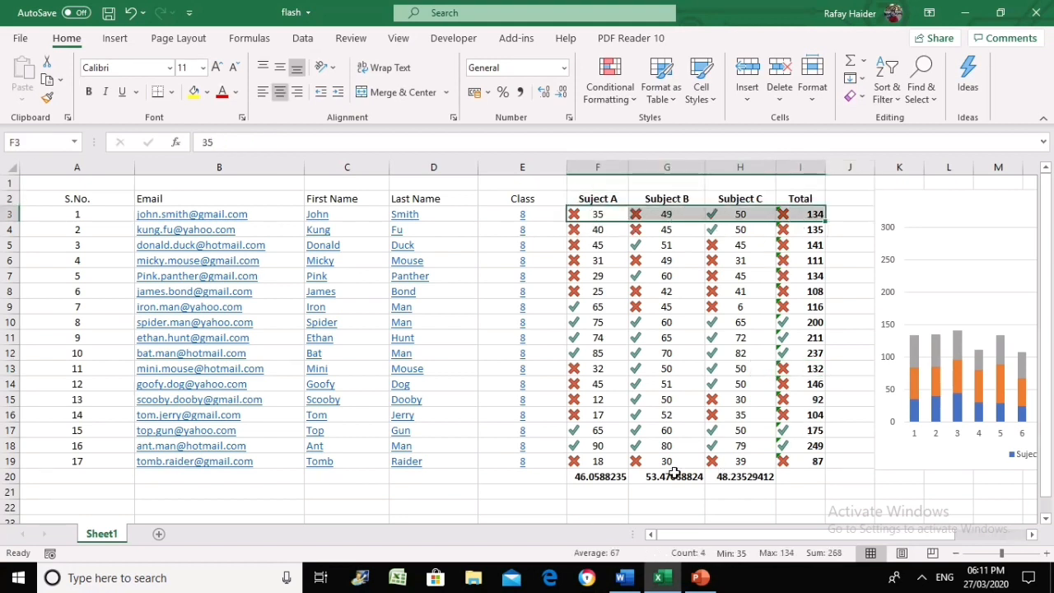
drag(58, 199, 803, 198)
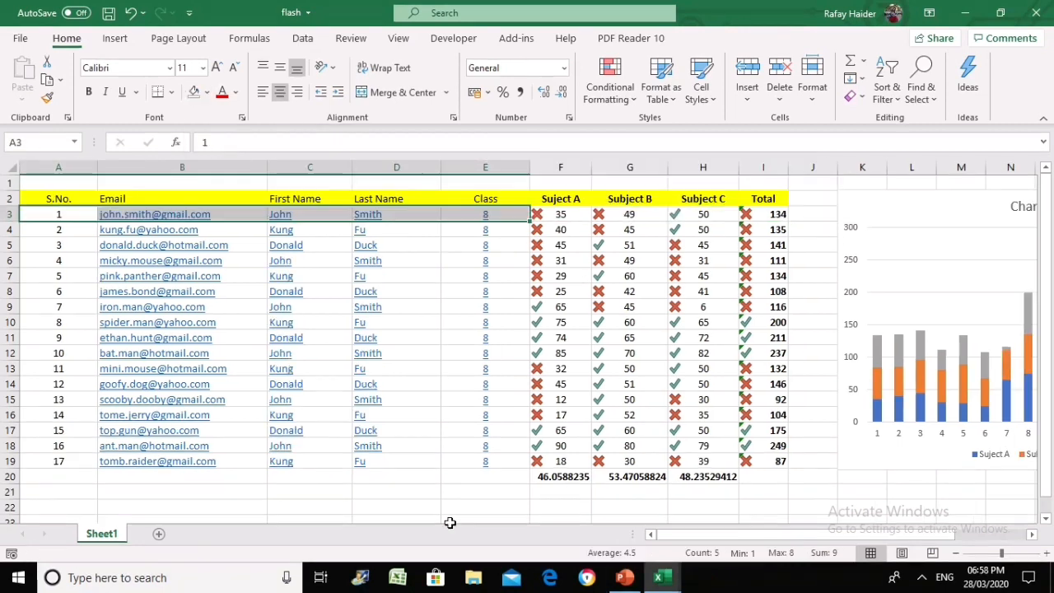
click(445, 480)
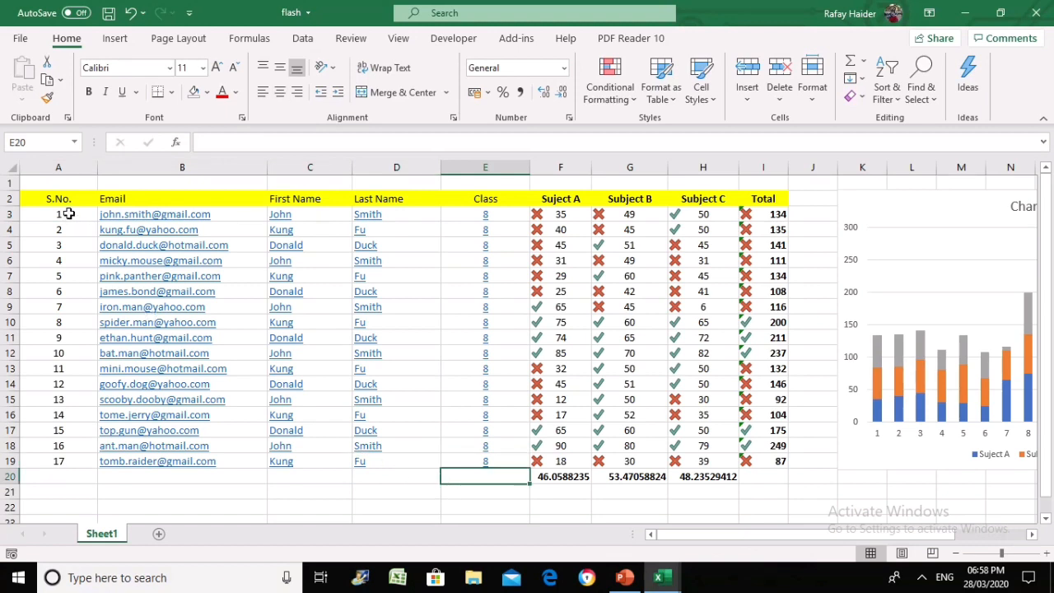
Fill the first student's cells A3:E3 with light gold and the second student's cells A4:E4 with light orange
drag(69, 213, 497, 214)
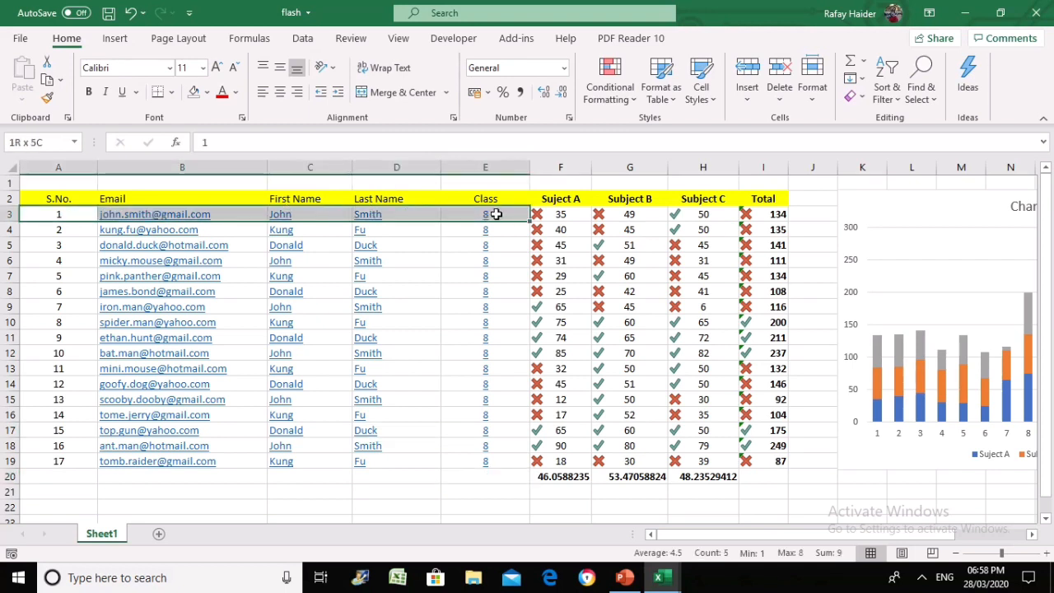
click(207, 92)
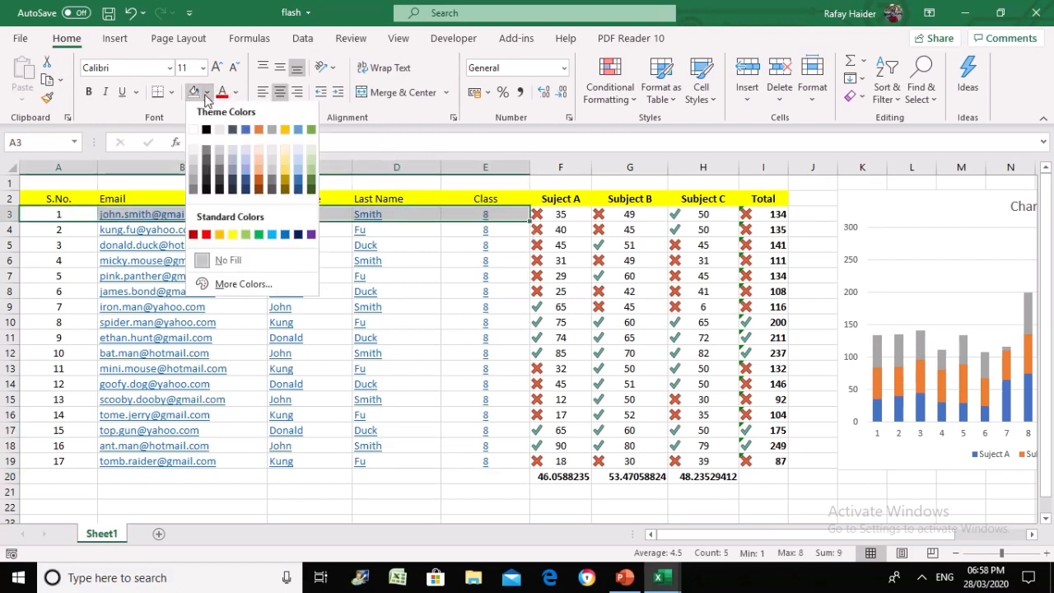
click(286, 180)
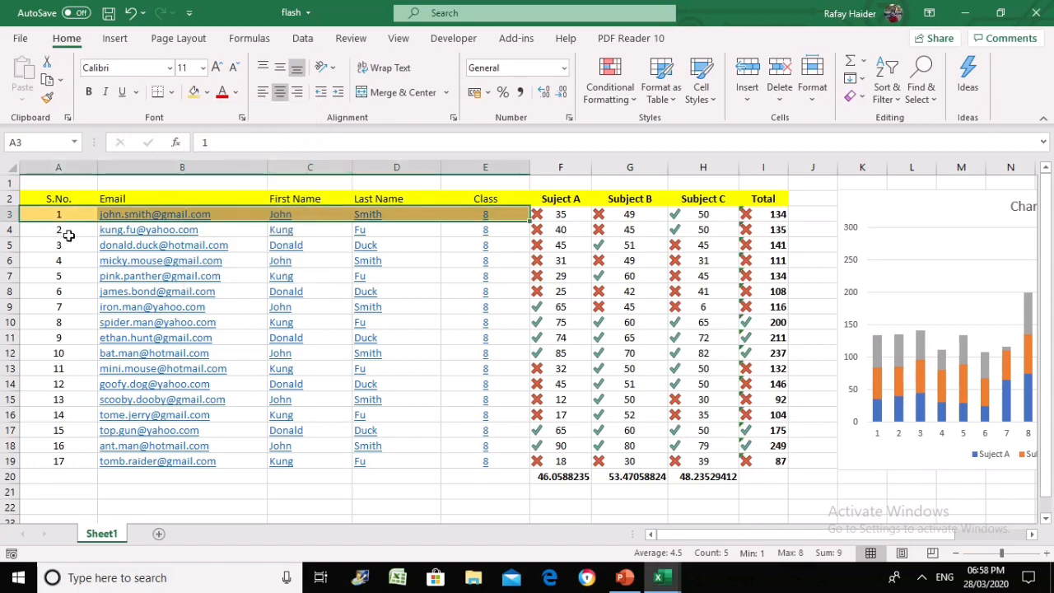
drag(70, 230, 480, 228)
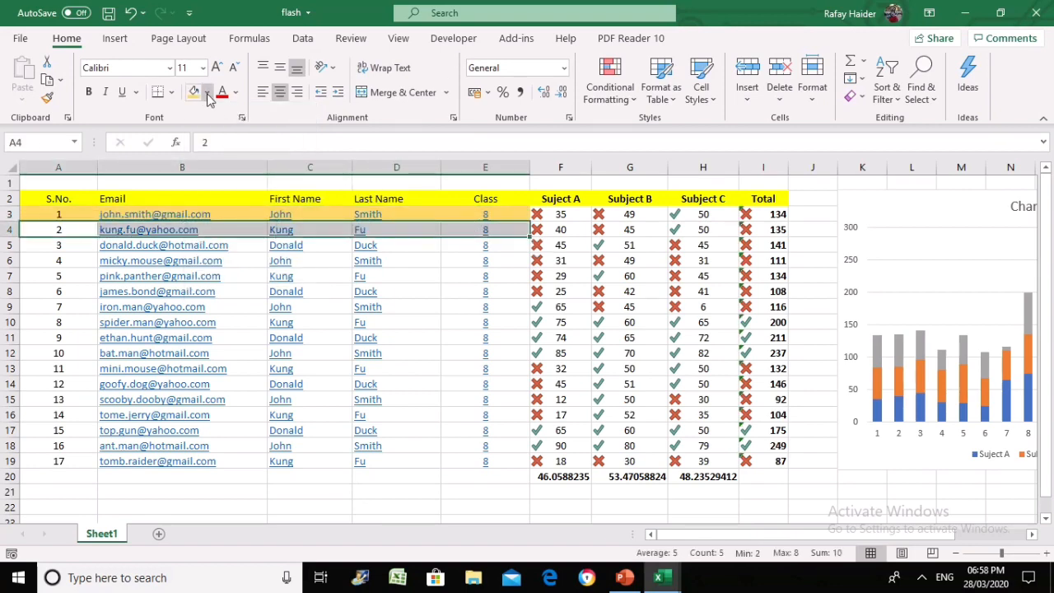
click(208, 94)
click(259, 171)
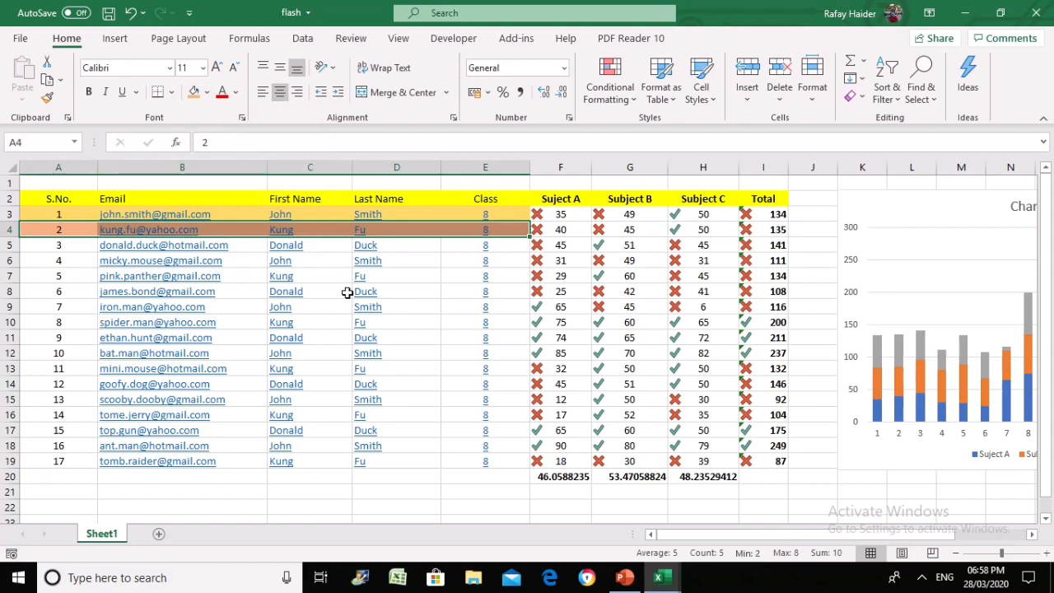
Extend the alternating row colours of A3:E4 down to row 19 using Fill Formatting Only
click(90, 244)
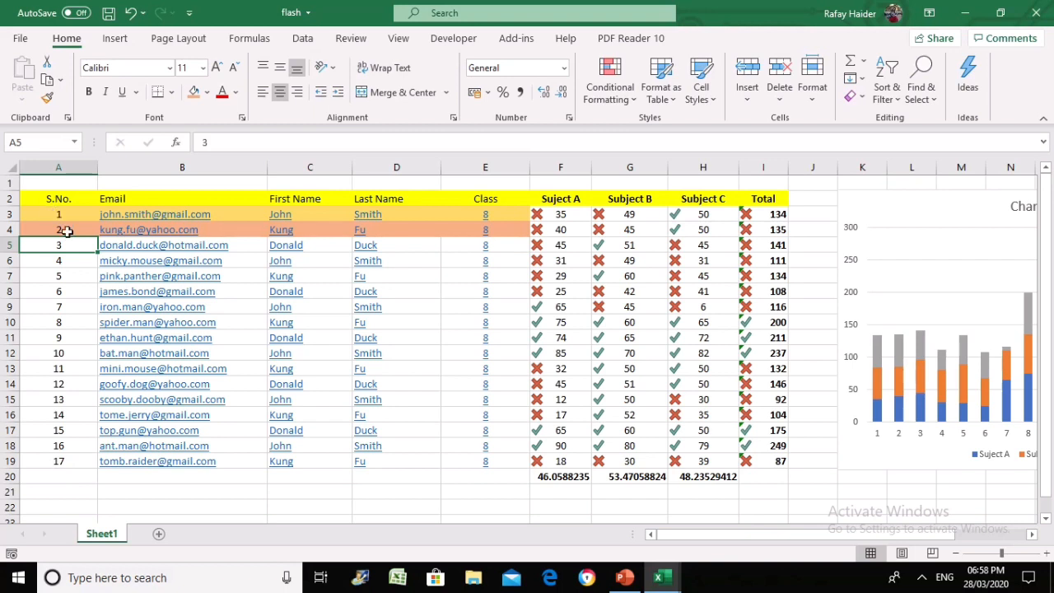
drag(79, 214, 533, 466)
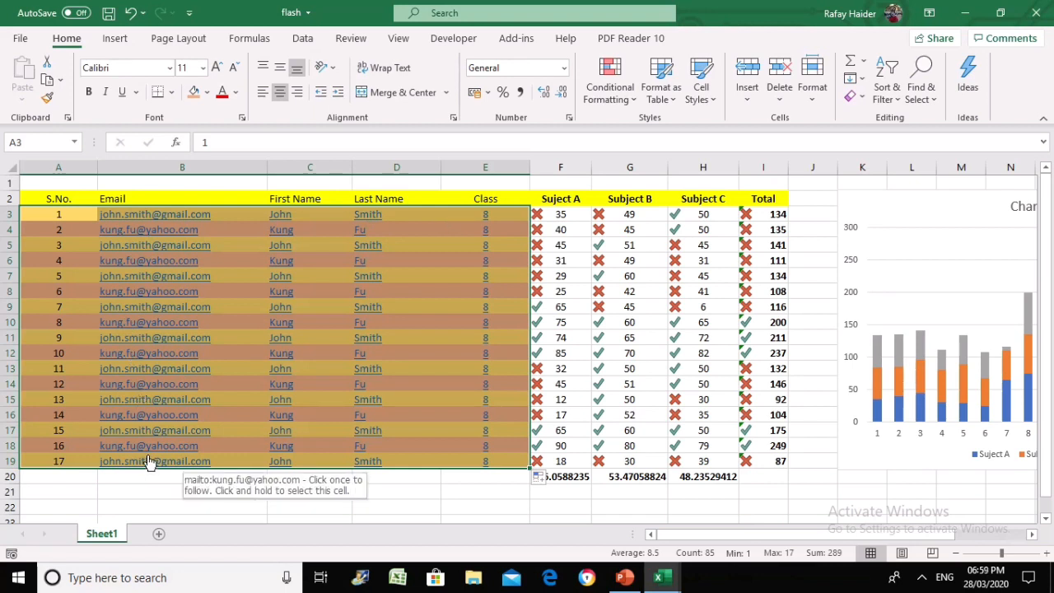
click(541, 479)
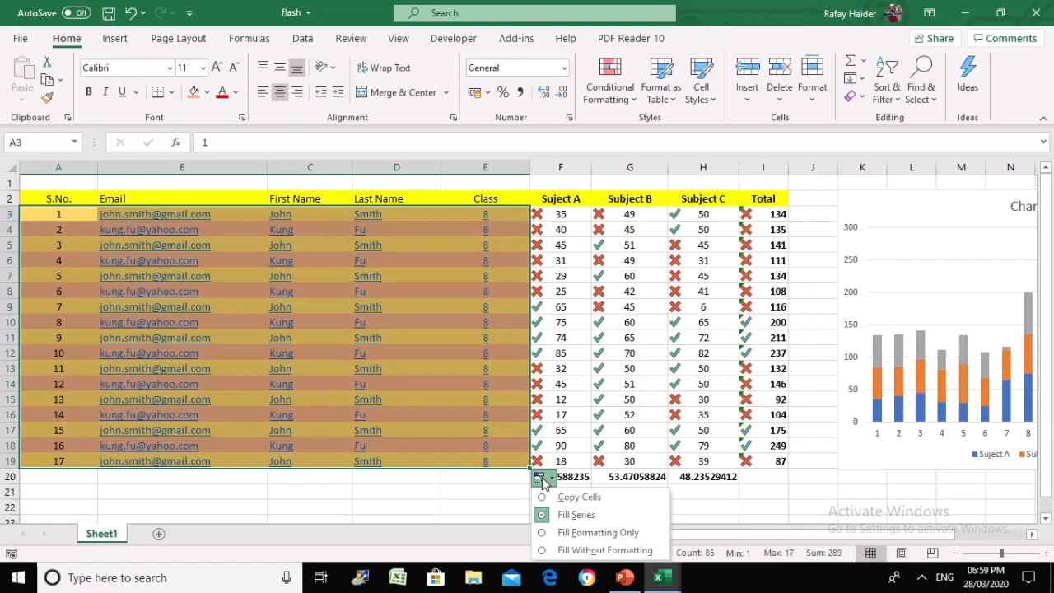
click(591, 533)
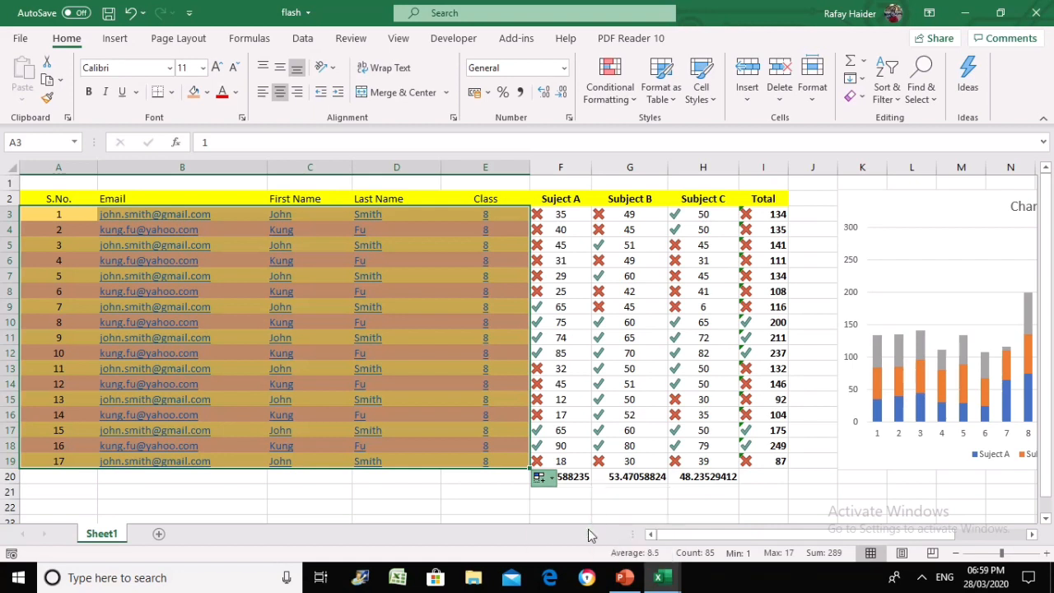
click(83, 229)
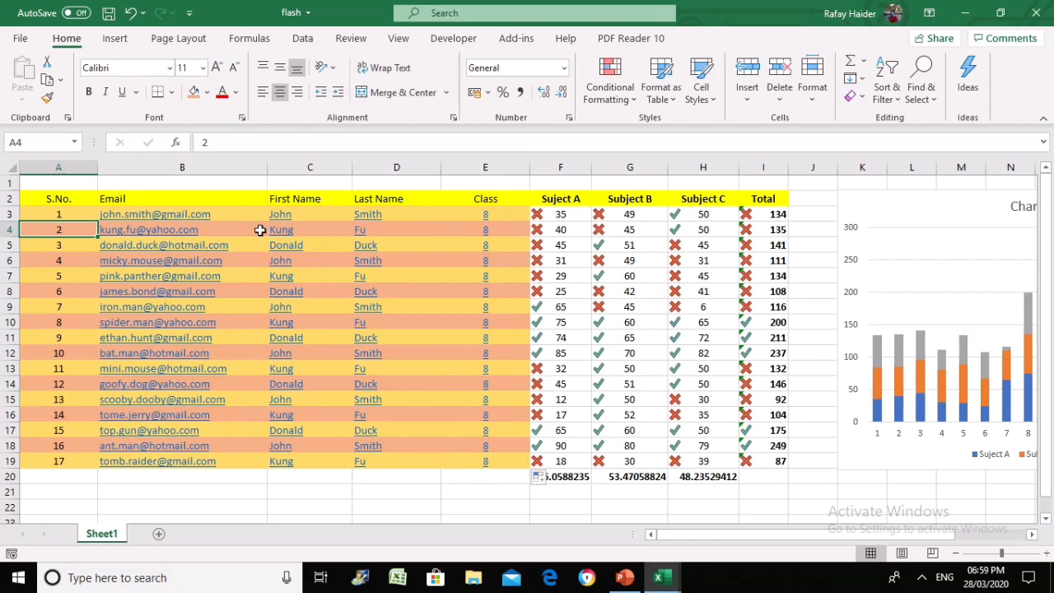
click(541, 480)
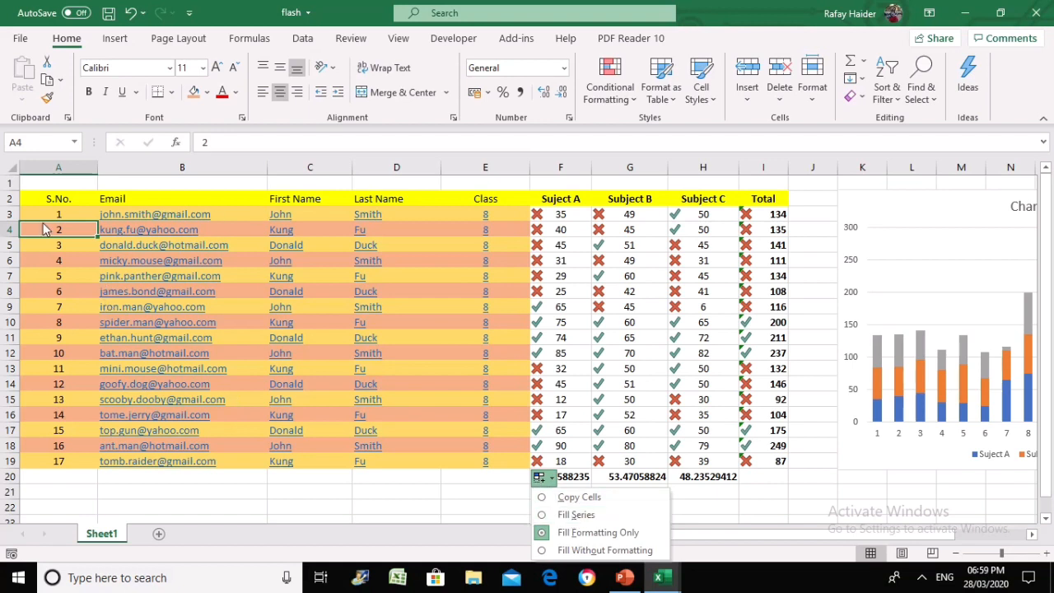
click(60, 167)
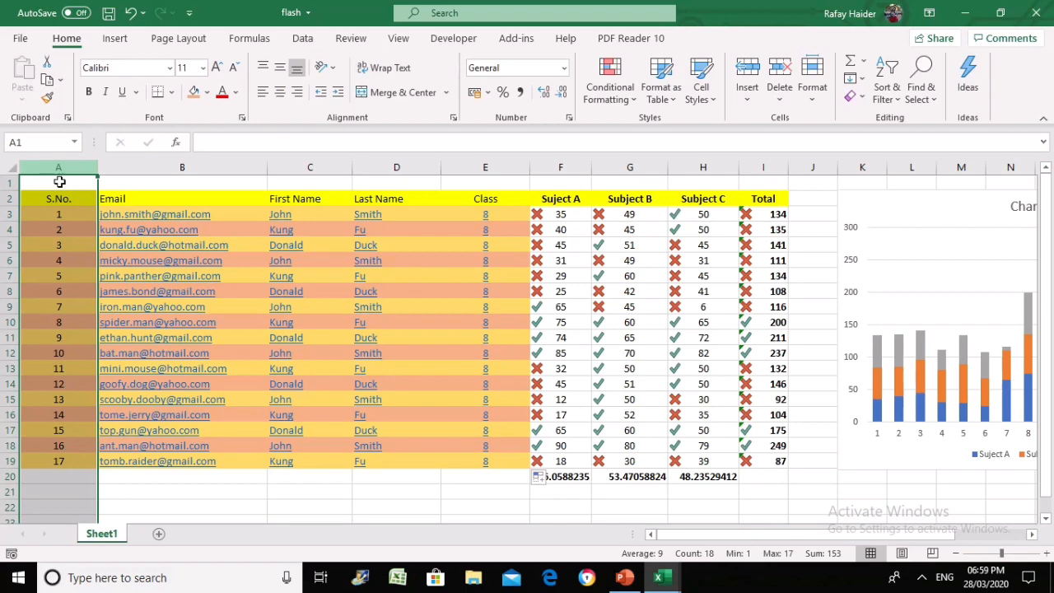
click(488, 164)
drag(66, 212, 489, 454)
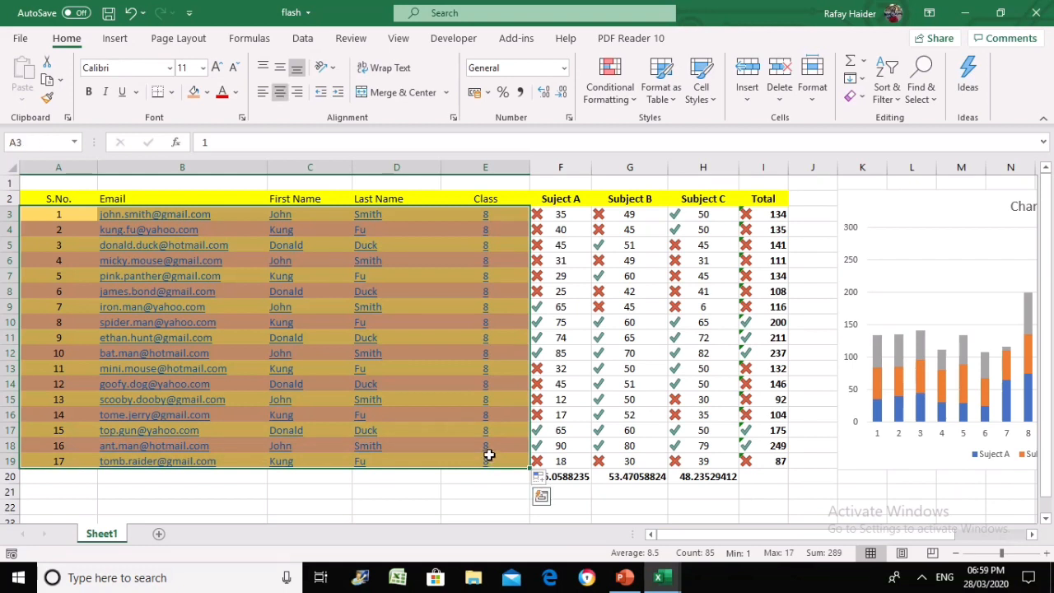
click(825, 465)
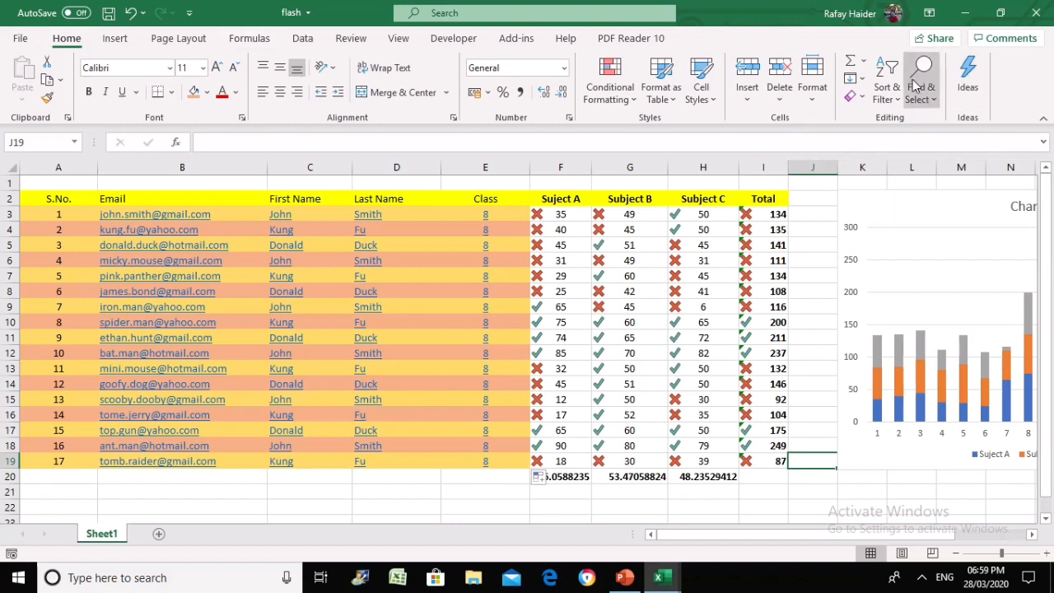
click(855, 78)
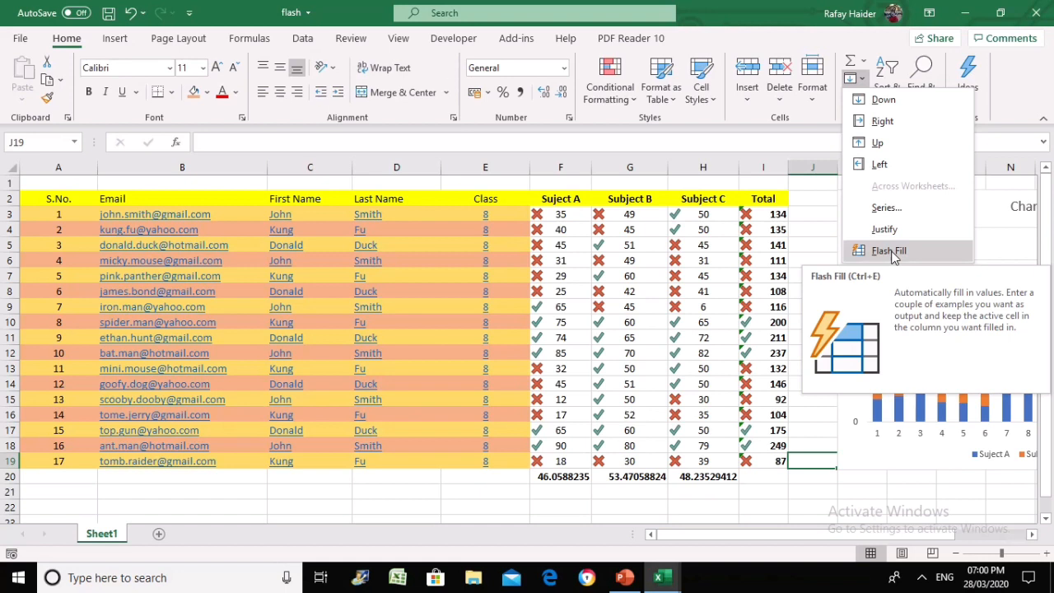
click(895, 254)
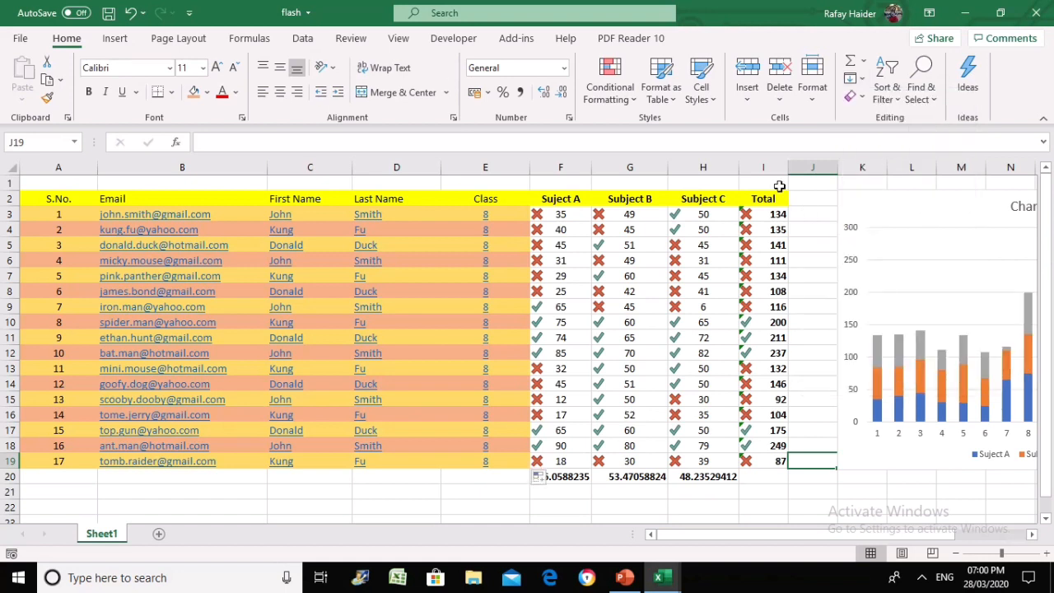